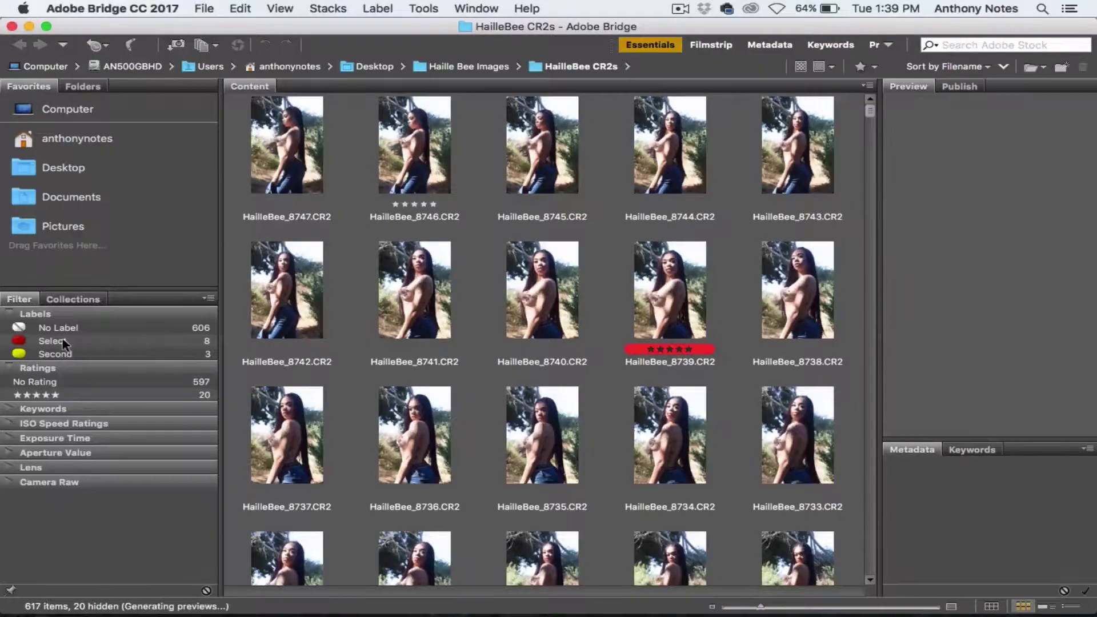
Filter Bridge to the Select and Second labels and open portraits 8649 and 8668 in Camera Raw.
{"action": "left_click", "coordinate": [623, 142]}
{"action": "left_click", "coordinate": [567, 160], "text": "shift"}
{"action": "right_click", "coordinate": [567, 160]}
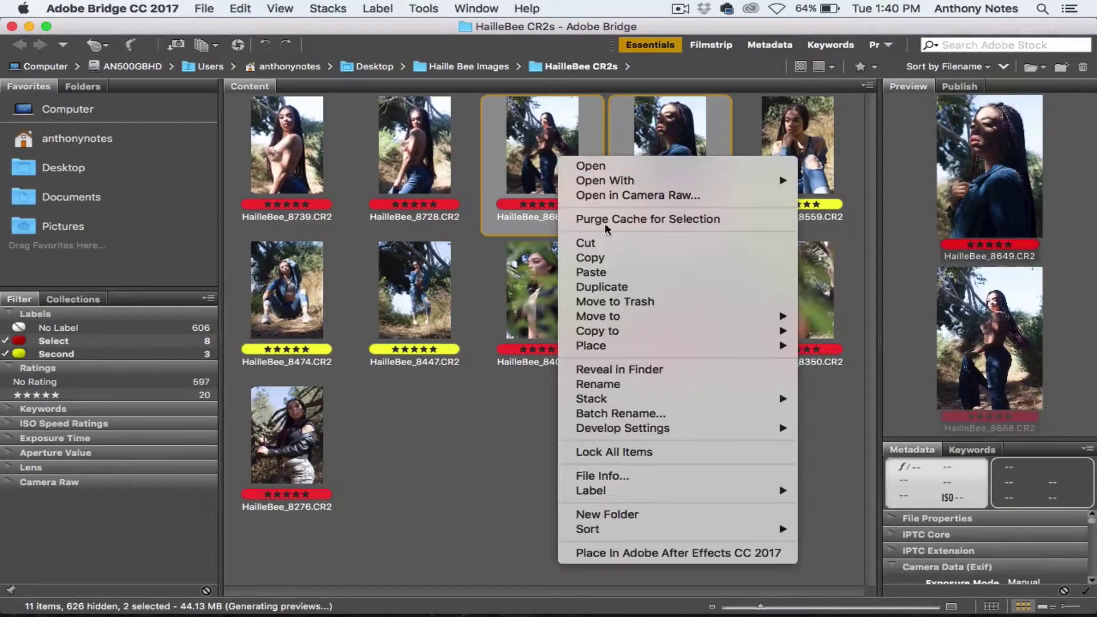
{"action": "left_click", "coordinate": [578, 166]}
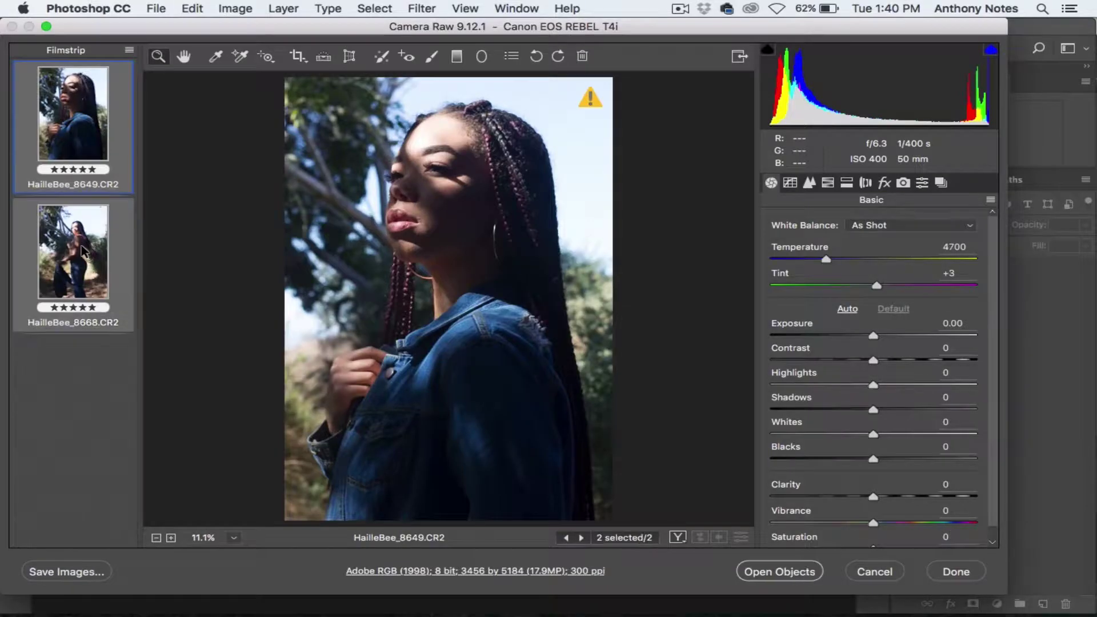
Set white balance to Daylight, choose the Camera Neutral profile, and raise blue and green primary saturation.
{"action": "left_click", "coordinate": [901, 210]}
{"action": "left_click", "coordinate": [902, 233]}
{"action": "left_click", "coordinate": [903, 182]}
{"action": "left_click", "coordinate": [870, 224]}
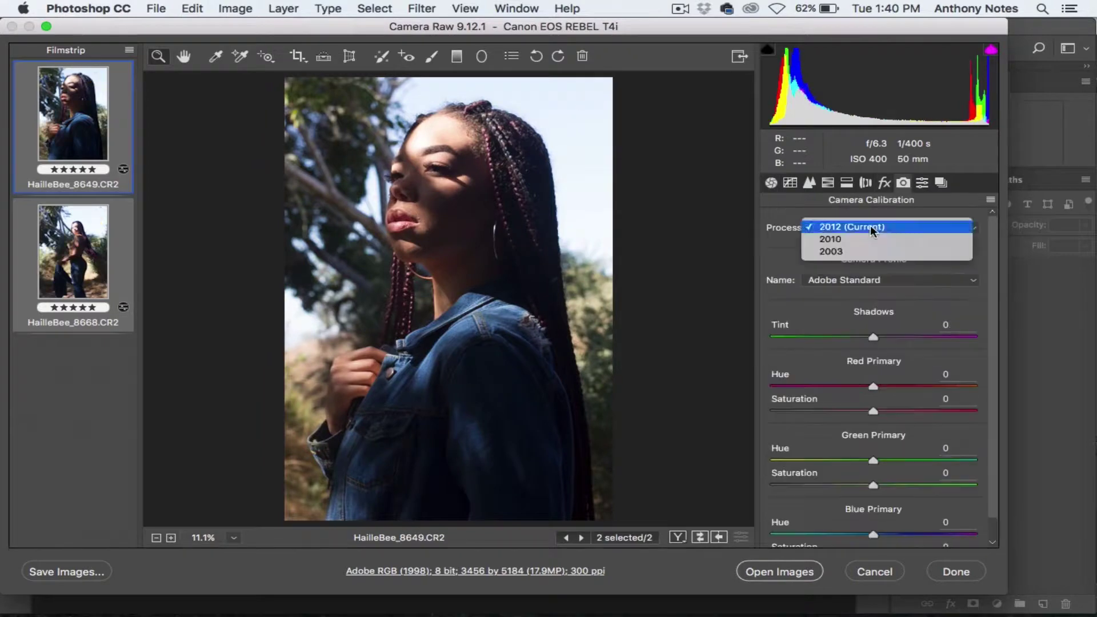
{"action": "left_click_drag", "start_coordinate": [892, 277], "coordinate": [845, 313]}
{"action": "scroll", "coordinate": [874, 400], "scroll_direction": "down", "scroll_amount": 2}
{"action": "left_click_drag", "start_coordinate": [873, 534], "coordinate": [893, 534]}
{"action": "left_click_drag", "start_coordinate": [873, 460], "coordinate": [882, 460]}
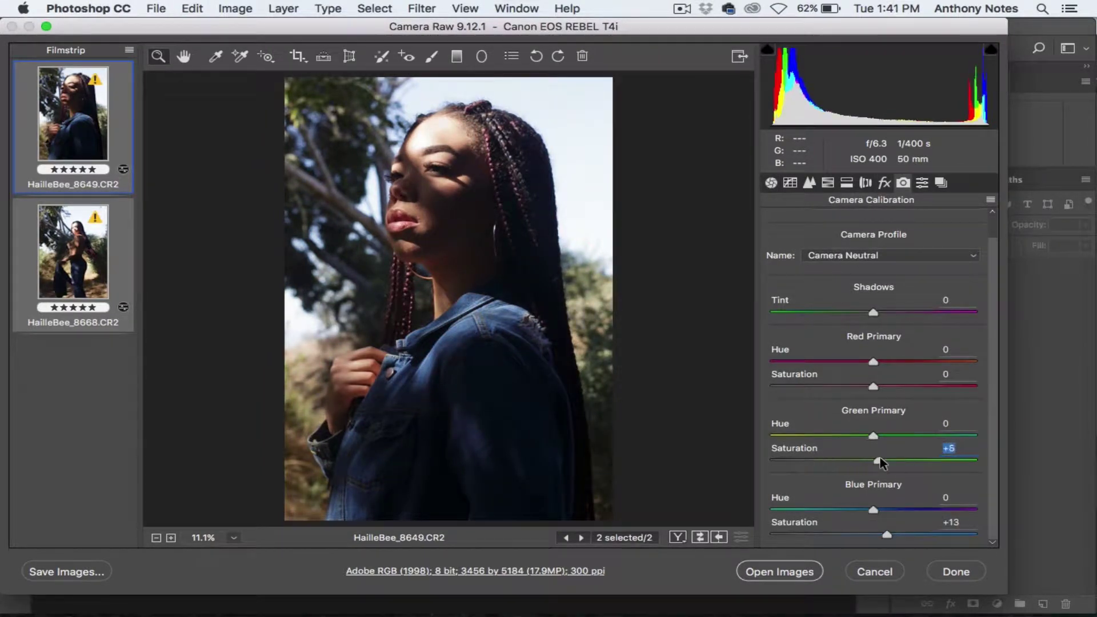
{"action": "left_click_drag", "start_coordinate": [873, 386], "coordinate": [867, 386]}
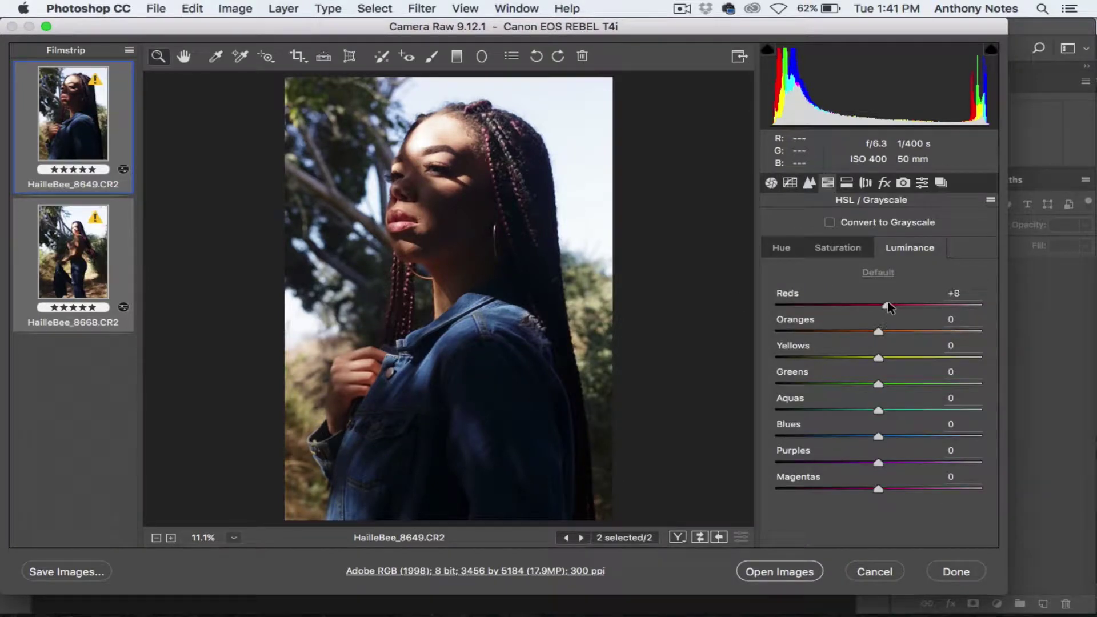
Adjust HSL luminance per colour, brightening reds and tuning greens, blues and aquas.
{"action": "mouse_move", "coordinate": [888, 306]}
{"action": "left_mouse_down"}
{"action": "mouse_move", "coordinate": [875, 331]}
{"action": "mouse_move", "coordinate": [889, 358]}
{"action": "mouse_move", "coordinate": [846, 410]}
{"action": "mouse_move", "coordinate": [867, 463]}
{"action": "mouse_move", "coordinate": [863, 489]}
{"action": "left_mouse_up"}
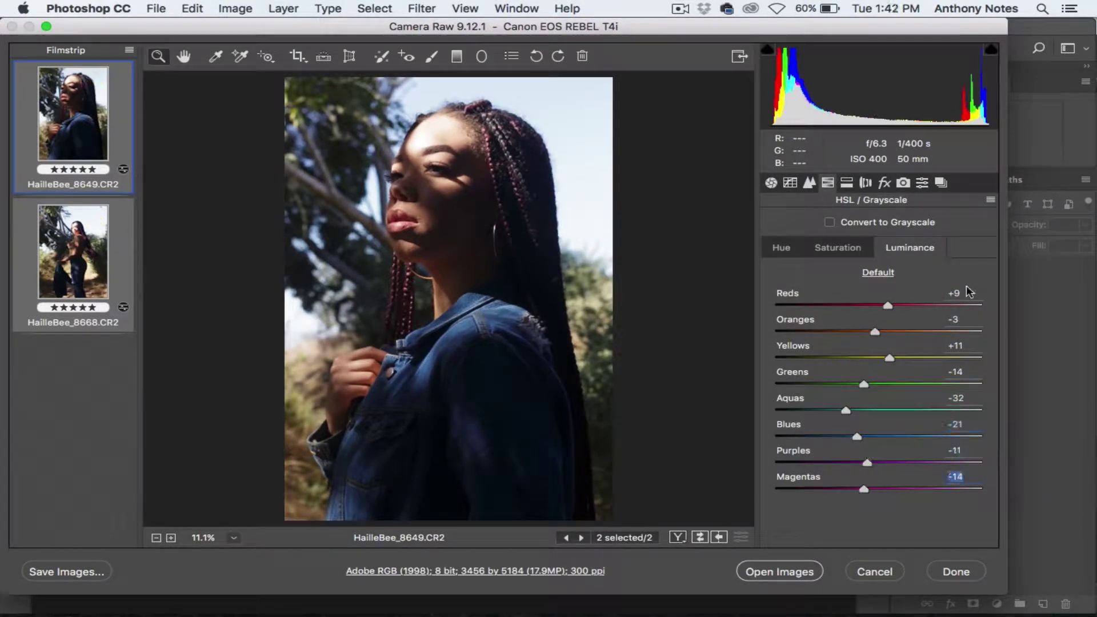
{"action": "key", "text": "Down"}
{"action": "key", "text": "Tab"}
{"action": "key", "text": "Tab"}
{"action": "key", "text": "Down"}
{"action": "key", "text": "Down"}
{"action": "key", "text": "Down"}
{"action": "key", "text": "shift+Tab"}
{"action": "type", "text": "-"}
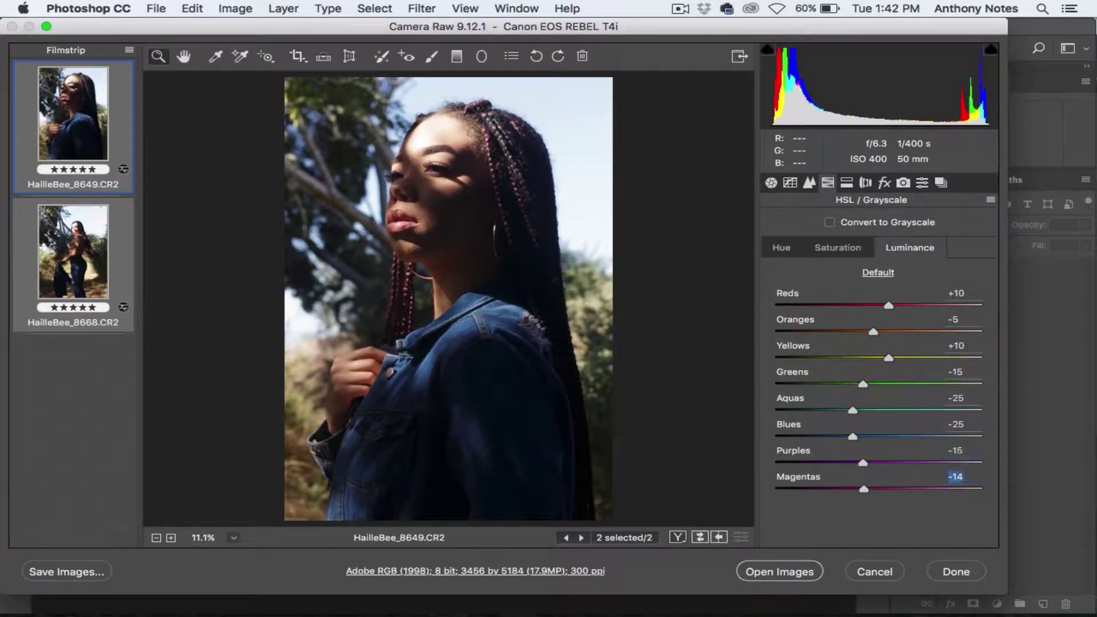
Set HSL saturation per colour (16, 13, 18, 13, 30, 20), boosting greens, aquas and blues.
{"action": "key", "text": "ctrl+alt+shift+s"}
{"action": "type", "text": "16"}
{"action": "key", "text": "Tab"}
{"action": "type", "text": "13"}
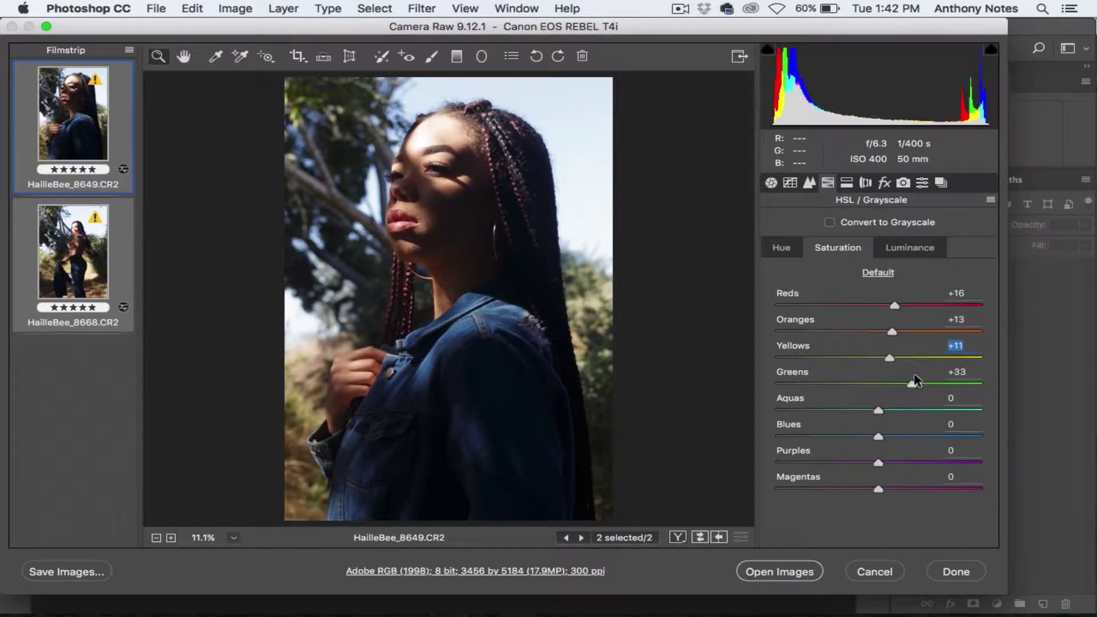
{"action": "key", "text": "Tab"}
{"action": "key", "text": "Tab"}
{"action": "type", "text": "18"}
{"action": "key", "text": "Tab"}
{"action": "type", "text": "13"}
{"action": "key", "text": "Tab"}
{"action": "type", "text": "30"}
{"action": "key", "text": "Tab"}
{"action": "type", "text": "20"}
{"action": "key", "text": "Tab"}
{"action": "type", "text": "20"}
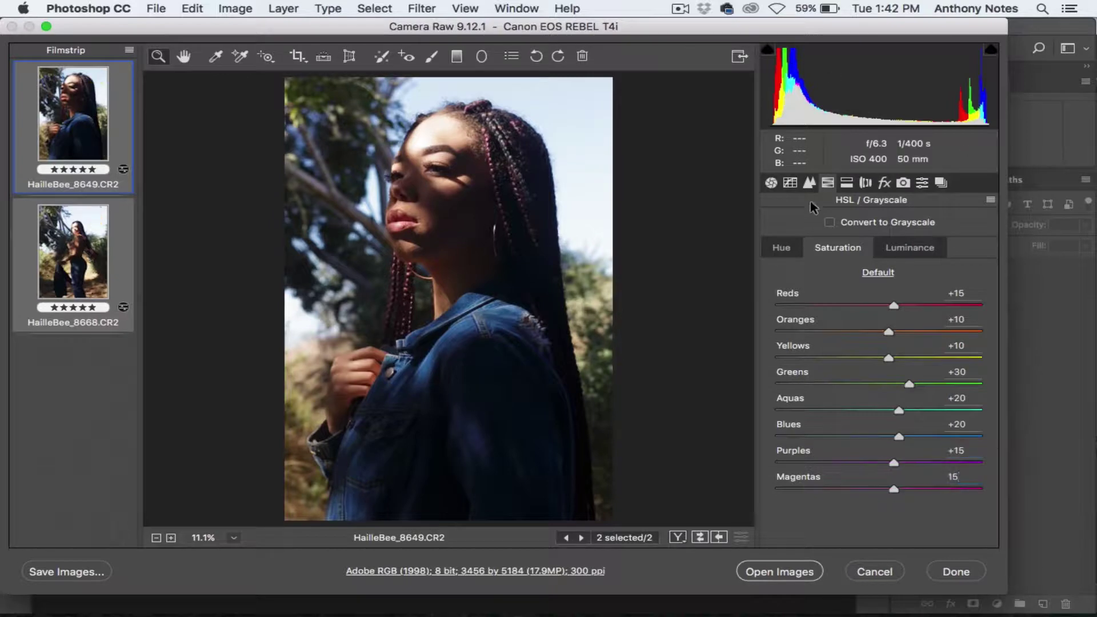
{"action": "key", "text": "ctrl+alt+1"}
Tone the first portrait: slightly warmer, highlights -50, lifted shadows and added clarity.
{"action": "left_click_drag", "start_coordinate": [845, 242], "coordinate": [847, 244]}
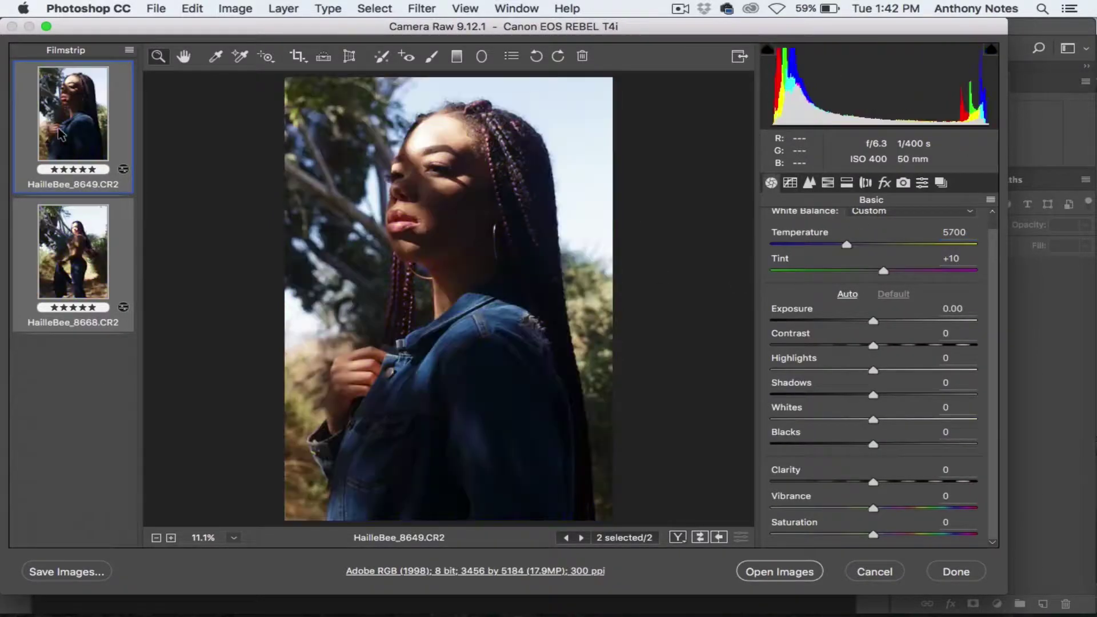
{"action": "left_click_drag", "start_coordinate": [873, 321], "coordinate": [875, 321]}
{"action": "mouse_move", "coordinate": [873, 370]}
{"action": "left_mouse_down"}
{"action": "mouse_move", "coordinate": [845, 371]}
{"action": "mouse_move", "coordinate": [903, 395]}
{"action": "mouse_move", "coordinate": [888, 419]}
{"action": "left_mouse_up"}
{"action": "left_click_drag", "start_coordinate": [874, 444], "coordinate": [864, 444]}
{"action": "left_click_drag", "start_coordinate": [873, 482], "coordinate": [878, 482]}
{"action": "type", "text": "-50"}
{"action": "key", "text": "Return"}
{"action": "type", "text": "+5"}
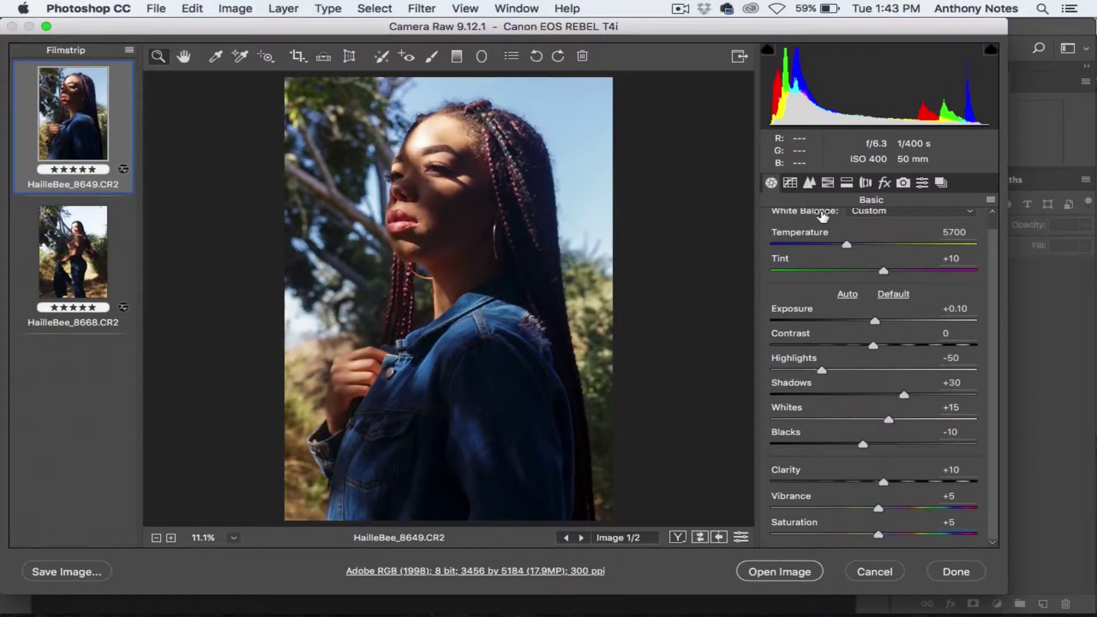
Tone the second portrait: lower highlights, shadows +30, darker whites and blacks, exposure -0.15.
{"action": "key", "text": "Down"}
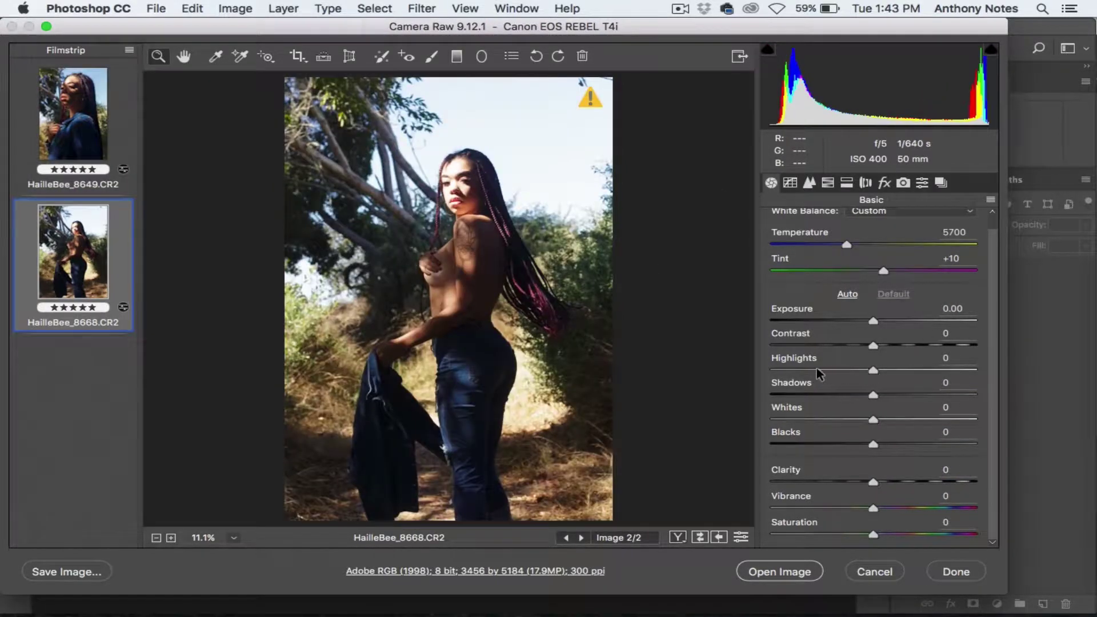
{"action": "left_click_drag", "start_coordinate": [873, 371], "coordinate": [806, 370]}
{"action": "left_click_drag", "start_coordinate": [873, 395], "coordinate": [904, 395]}
{"action": "mouse_move", "coordinate": [873, 420]}
{"action": "left_mouse_down"}
{"action": "mouse_move", "coordinate": [858, 420]}
{"action": "mouse_move", "coordinate": [852, 444]}
{"action": "left_mouse_up"}
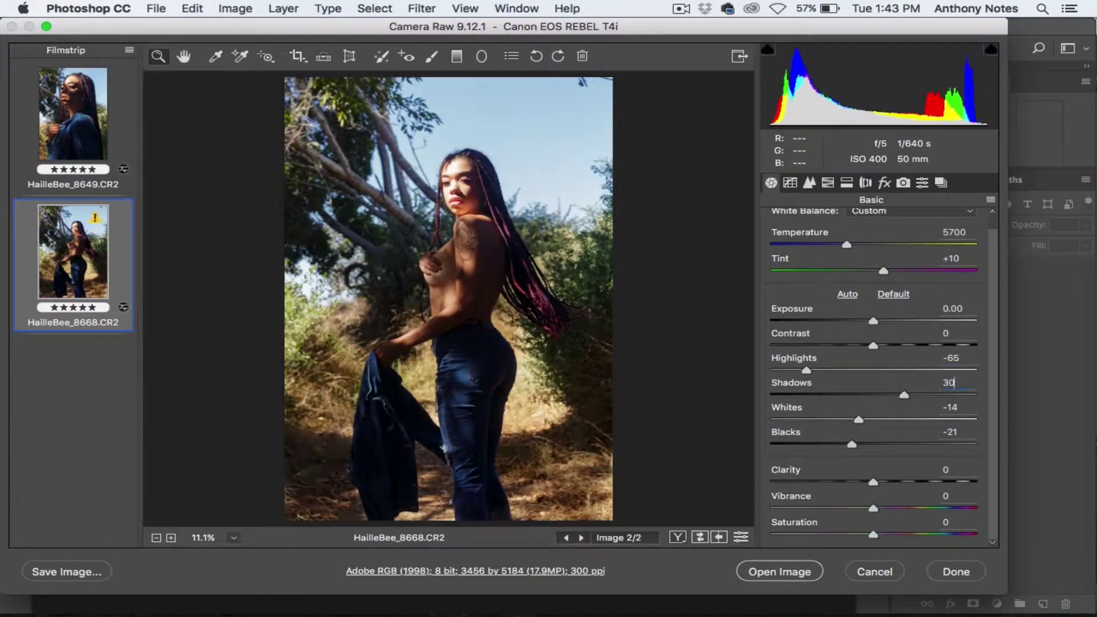
{"action": "key", "text": "Tab"}
{"action": "type", "text": "-10"}
{"action": "key", "text": "Tab"}
{"action": "type", "text": "-25"}
{"action": "key", "text": "Tab"}
{"action": "type", "text": "10"}
{"action": "type", "text": "-0.15"}
{"action": "type", "text": "+5"}
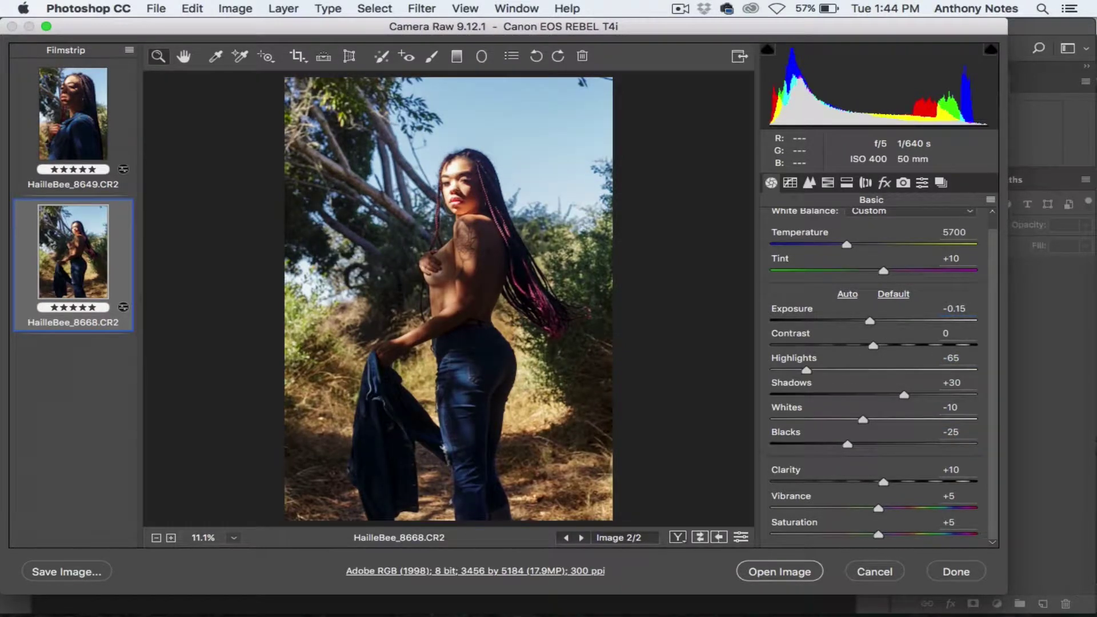
{"action": "key", "text": "Return"}
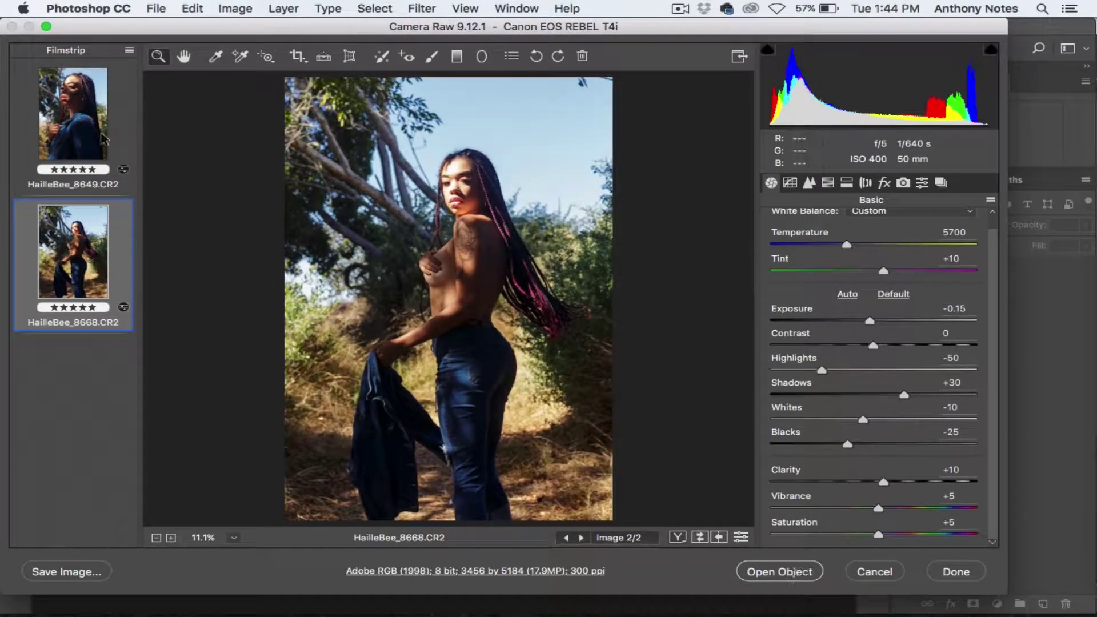
For both portraits, add shadow and highlight points to the point curve and lift the black point.
{"action": "key", "text": "ctrl+a"}
{"action": "key", "text": "ctrl+alt+2"}
{"action": "left_click", "coordinate": [824, 446]}
{"action": "left_click", "coordinate": [932, 343]}
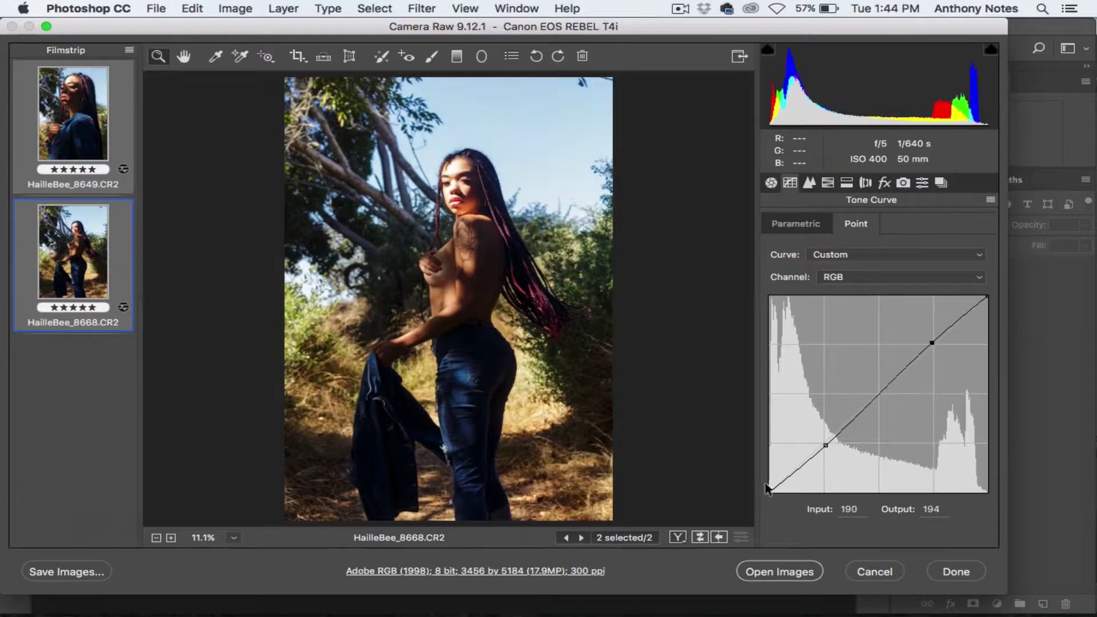
{"action": "left_click_drag", "start_coordinate": [770, 492], "coordinate": [778, 477]}
{"action": "key", "text": "ctrl+Tab"}
{"action": "key", "text": "ctrl+shift+Tab"}
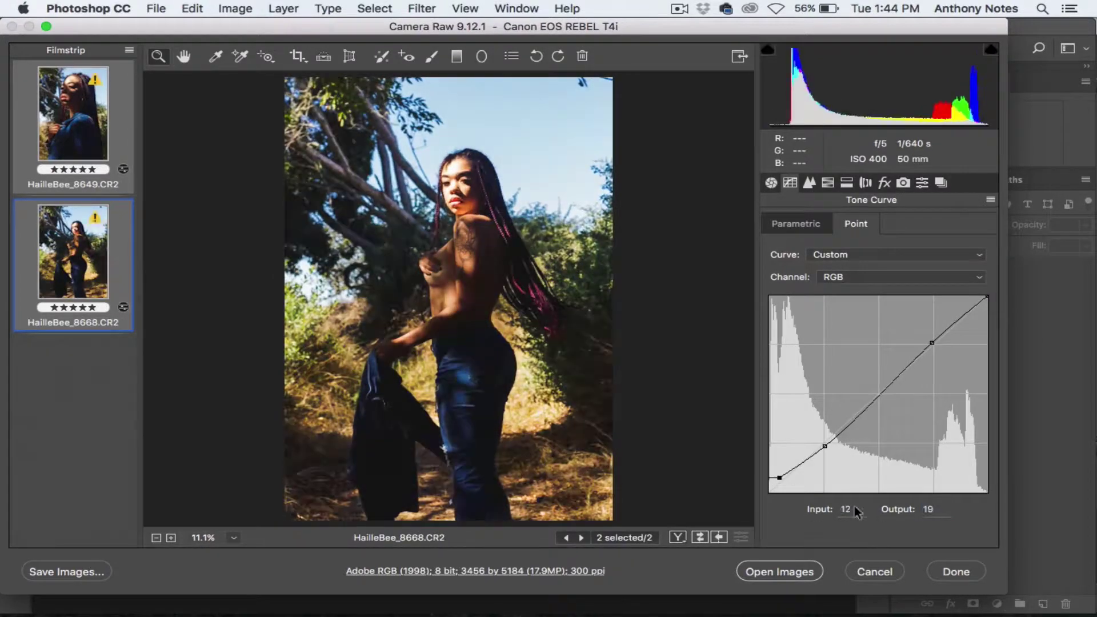
{"action": "key", "text": "Down"}
{"action": "key", "text": "Down"}
{"action": "key", "text": "Down"}
{"action": "key", "text": "ctrl+Tab"}
{"action": "key", "text": "ctrl+Tab"}
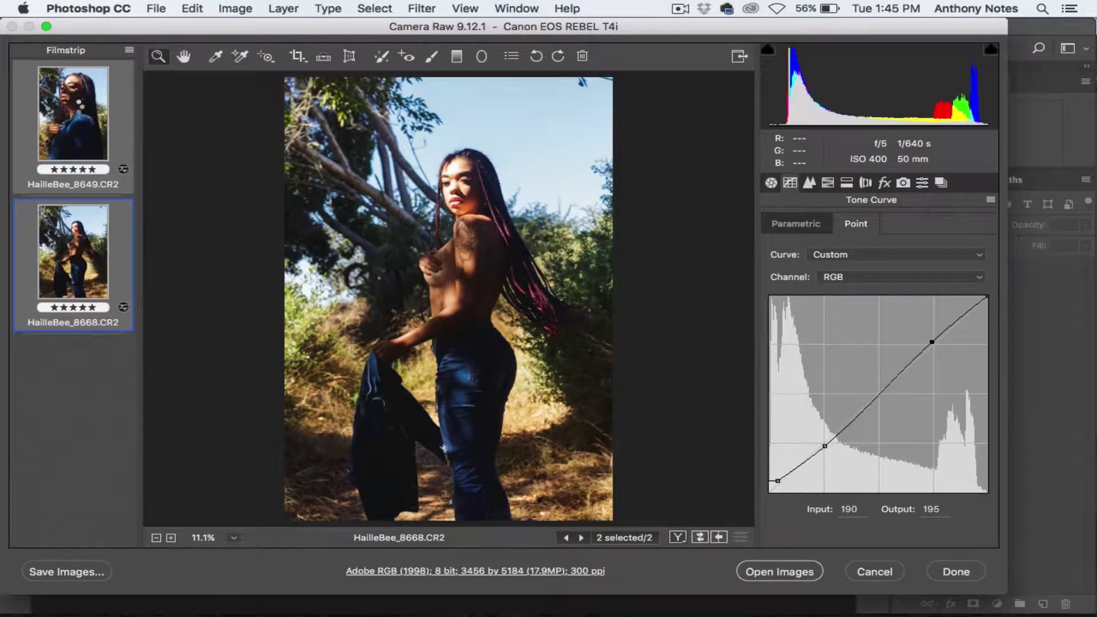
Reselect both portraits and open them in Photoshop.
{"action": "left_click", "coordinate": [77, 106]}
{"action": "left_click", "coordinate": [79, 285]}
{"action": "key", "text": "ctrl+a"}
{"action": "left_click", "coordinate": [780, 571]}
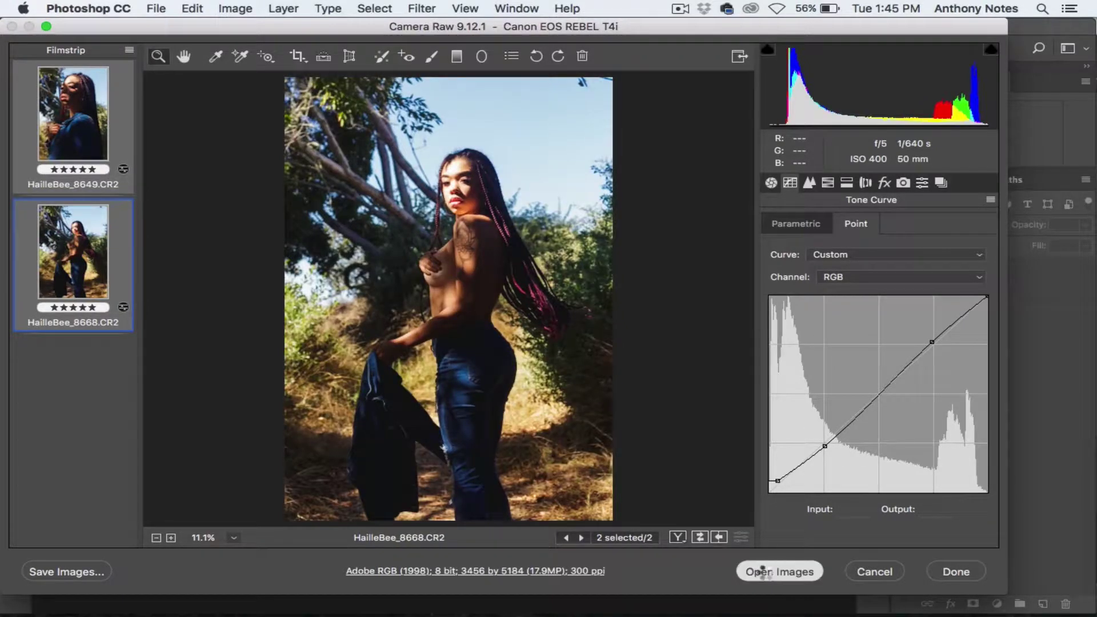
Apply Shadows/Highlights to the first portrait with Shadows 5 and Highlights 0.
{"action": "left_click", "coordinate": [247, 8]}
{"action": "left_click", "coordinate": [435, 306]}
{"action": "type", "text": "10"}
{"action": "key", "text": "Tab"}
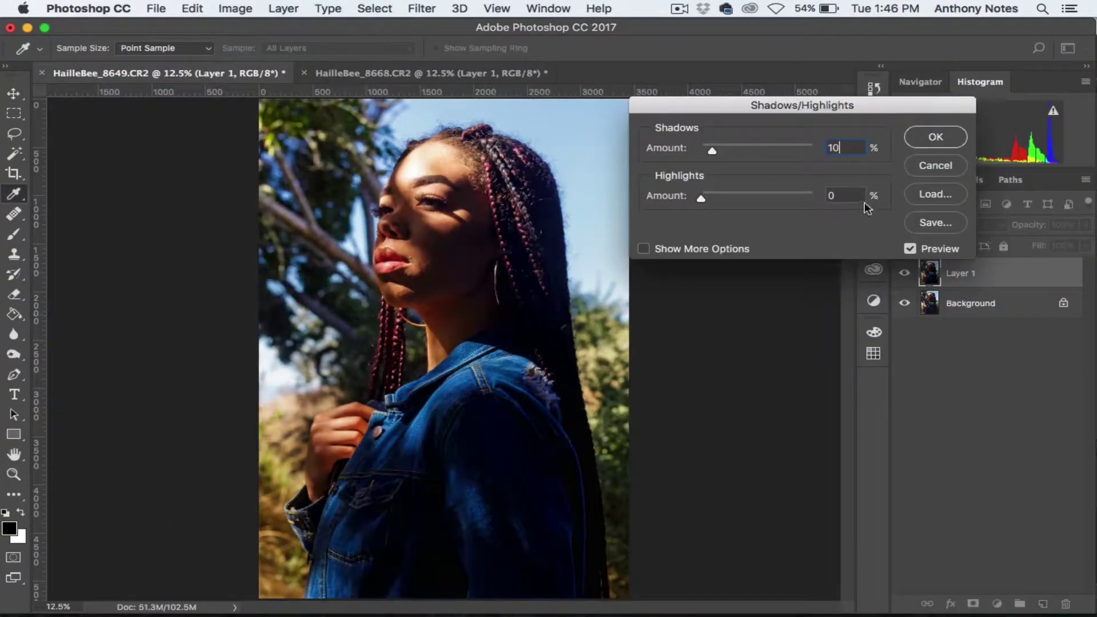
{"action": "type", "text": "5"}
{"action": "key", "text": "BackSpace"}
{"action": "type", "text": "0"}
{"action": "key", "text": "Tab"}
{"action": "left_click", "coordinate": [909, 249]}
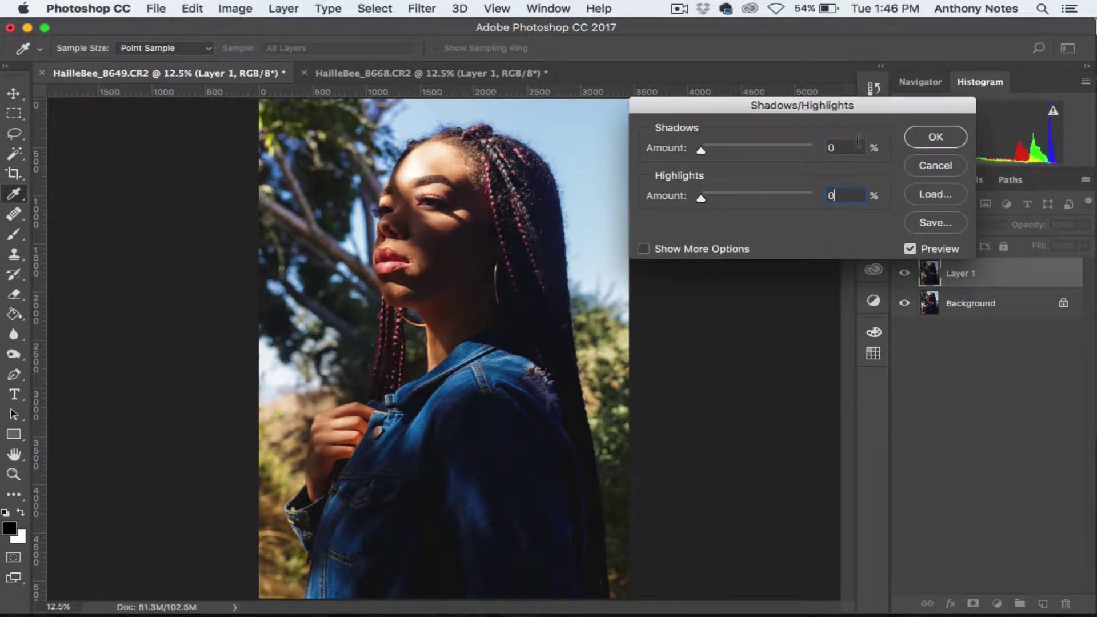
{"action": "type", "text": "15"}
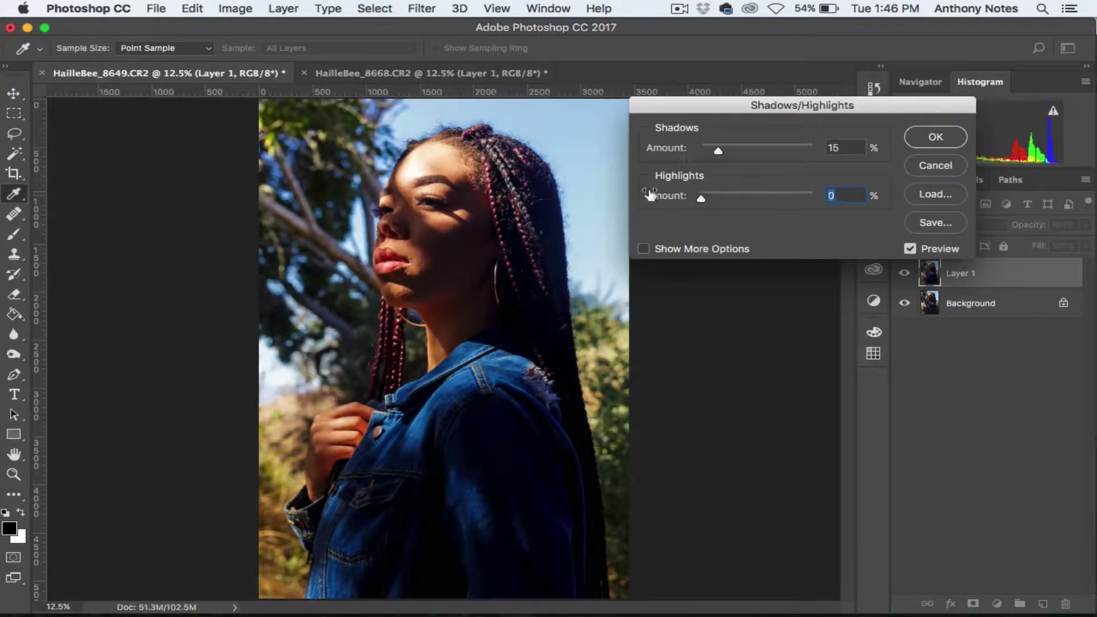
{"action": "key", "text": "BackSpace"}
{"action": "key", "text": "BackSpace"}
{"action": "type", "text": "5"}
{"action": "key", "text": "Return"}
Create 16-bit frequency separation layers with Beauty Retouch and run the Solar Curve check.
{"action": "left_click", "coordinate": [874, 237]}
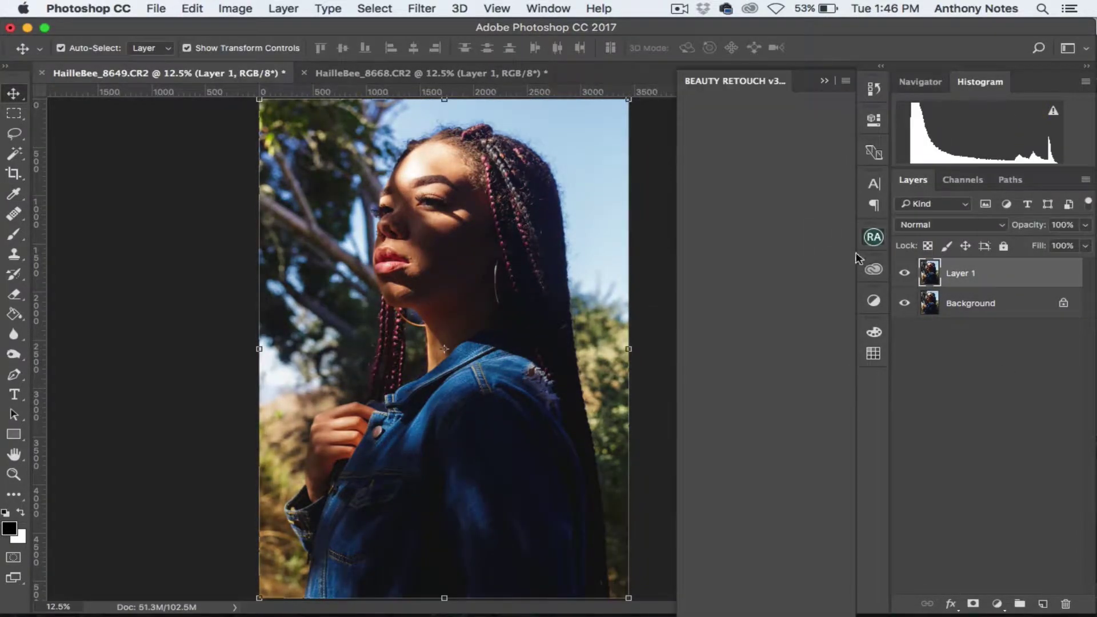
{"action": "left_click", "coordinate": [766, 275]}
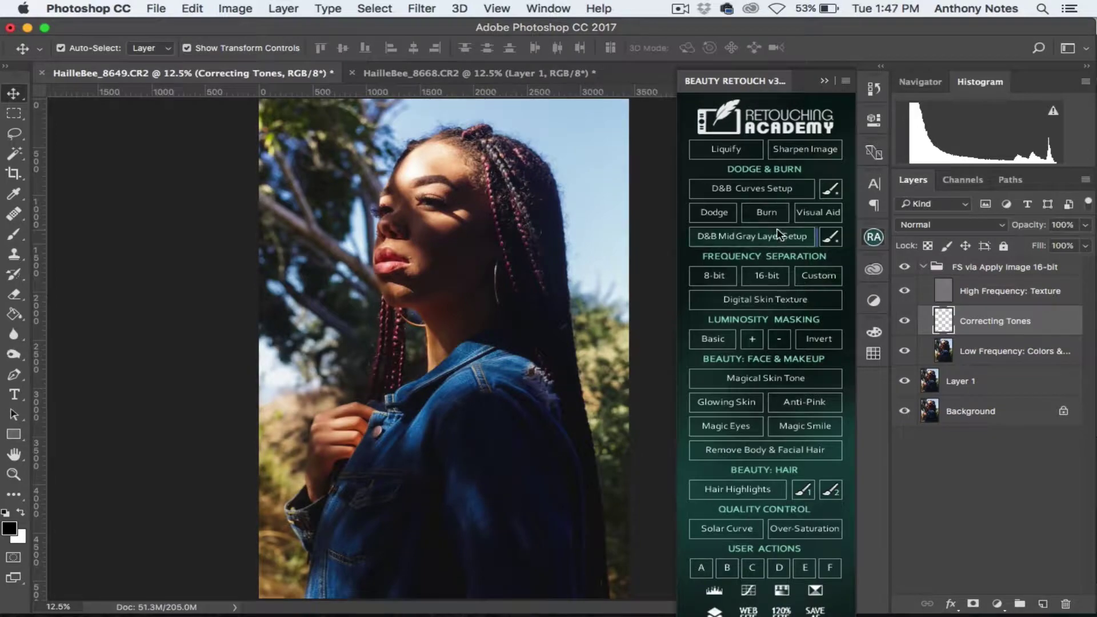
{"action": "left_click", "coordinate": [727, 528]}
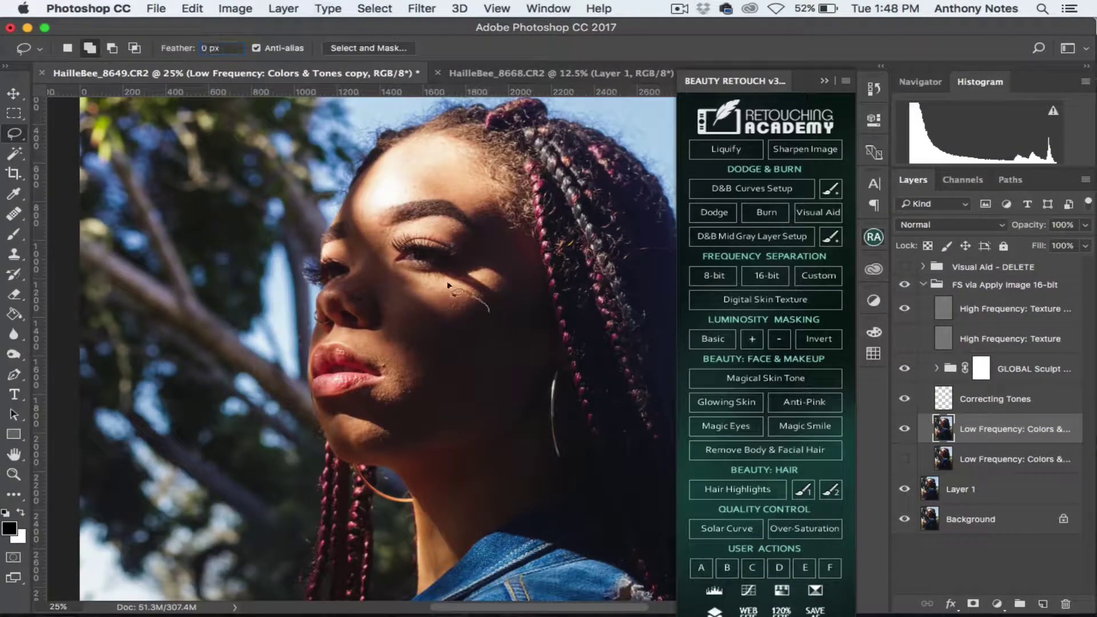
Select the shadowed cheek, feather it 15 px, apply a Gaussian blur, and deselect.
{"action": "left_click_drag", "start_coordinate": [448, 286], "coordinate": [400, 300]}
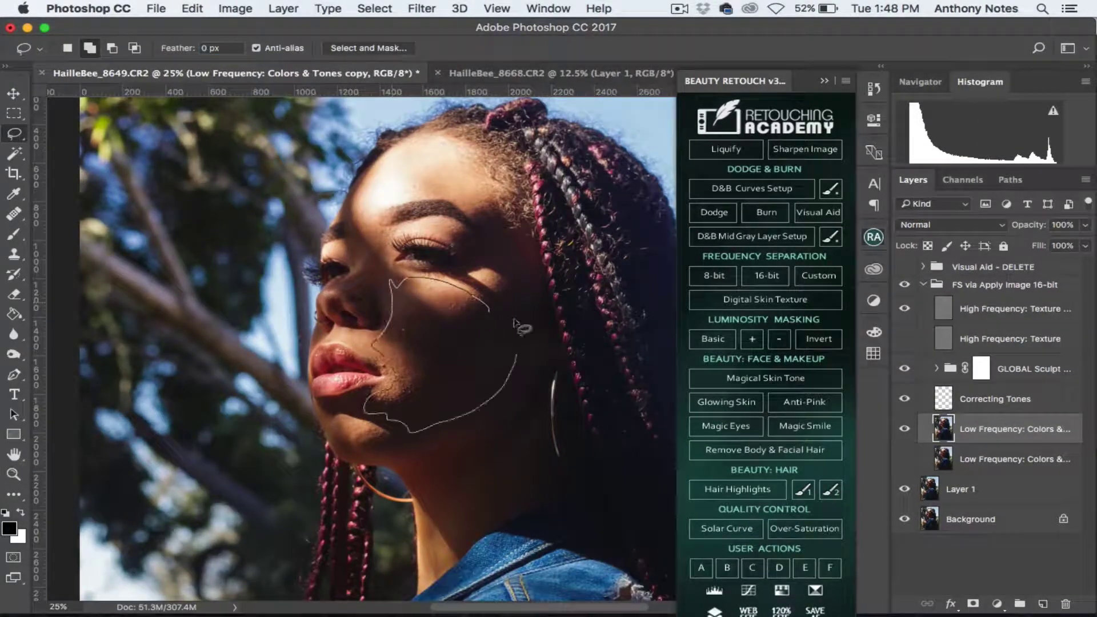
{"action": "right_click", "coordinate": [400, 300]}
{"action": "left_click", "coordinate": [482, 358]}
{"action": "left_click", "coordinate": [938, 141]}
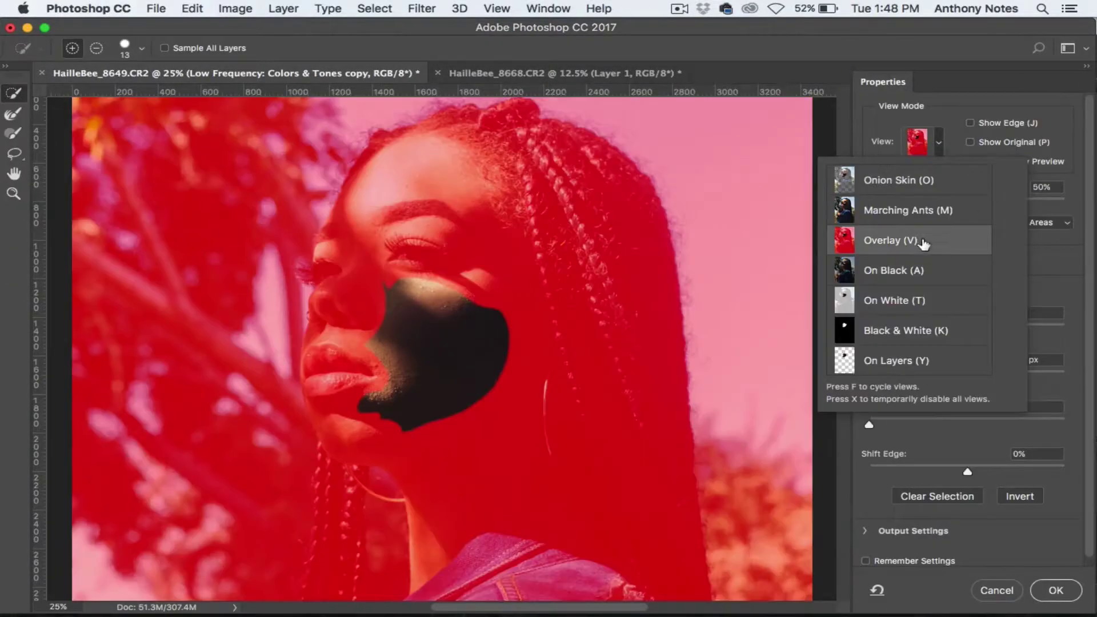
{"action": "left_click", "coordinate": [897, 238]}
{"action": "type", "text": "15"}
{"action": "left_click", "coordinate": [1056, 591]}
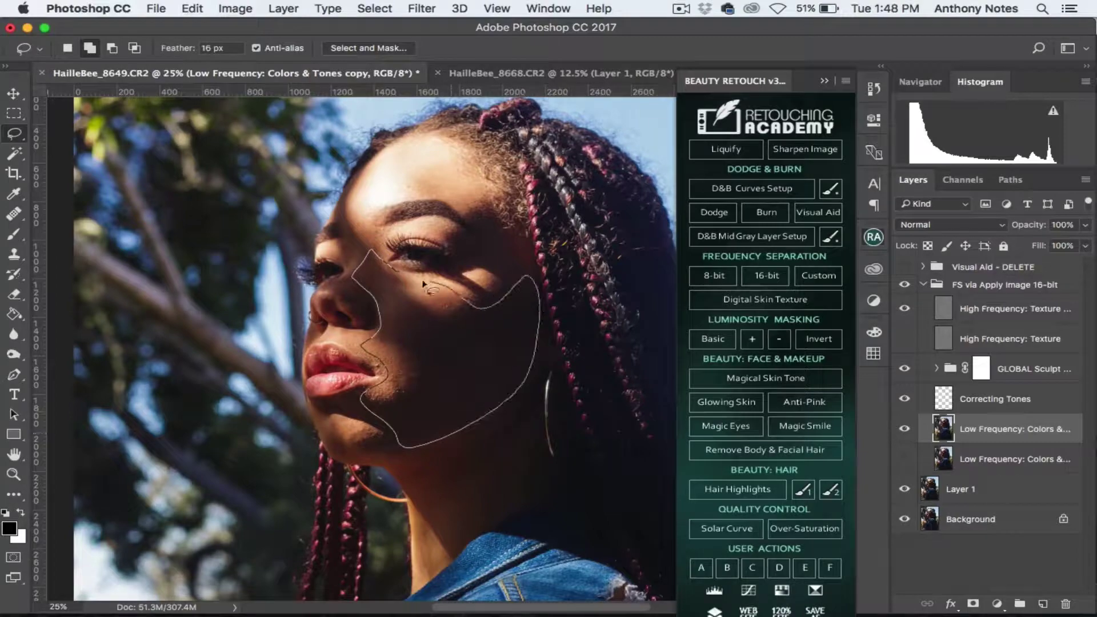
{"action": "left_click", "coordinate": [421, 8]}
{"action": "left_click", "coordinate": [663, 248]}
{"action": "key", "text": "Return"}
{"action": "key", "text": "ctrl+d"}
Lasso the forehead and the neck on the low-frequency colours copy layer, then drop the selection.
{"action": "key", "text": "alt+bracketright"}
{"action": "key", "text": "alt+bracketright"}
{"action": "key", "text": "alt+bracketright"}
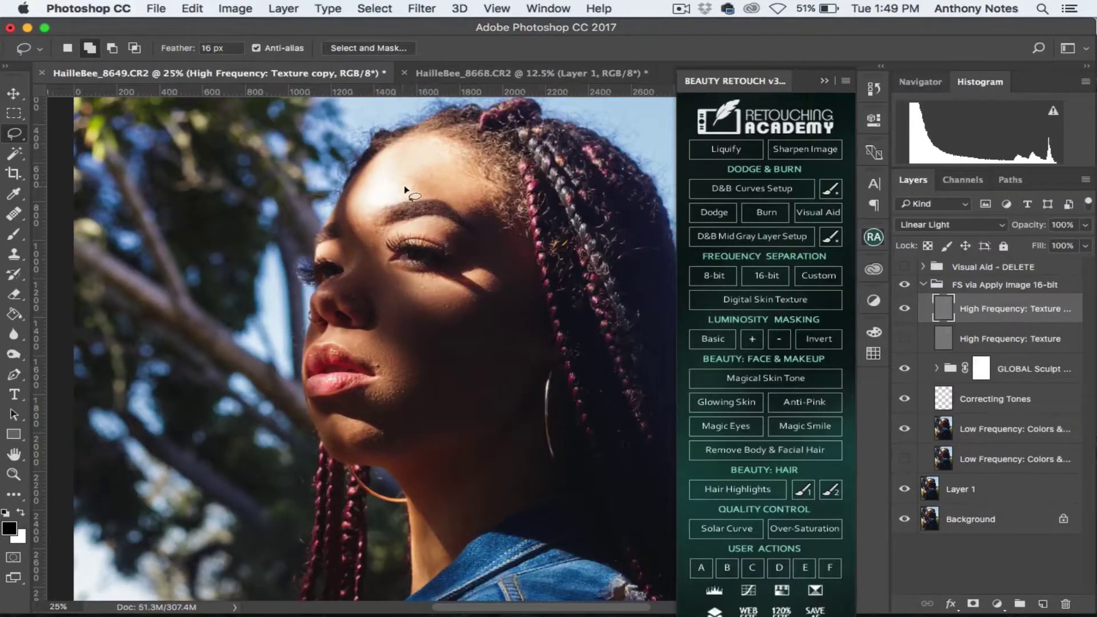
{"action": "left_click_drag", "start_coordinate": [351, 245], "coordinate": [480, 206]}
{"action": "left_click", "coordinate": [943, 428]}
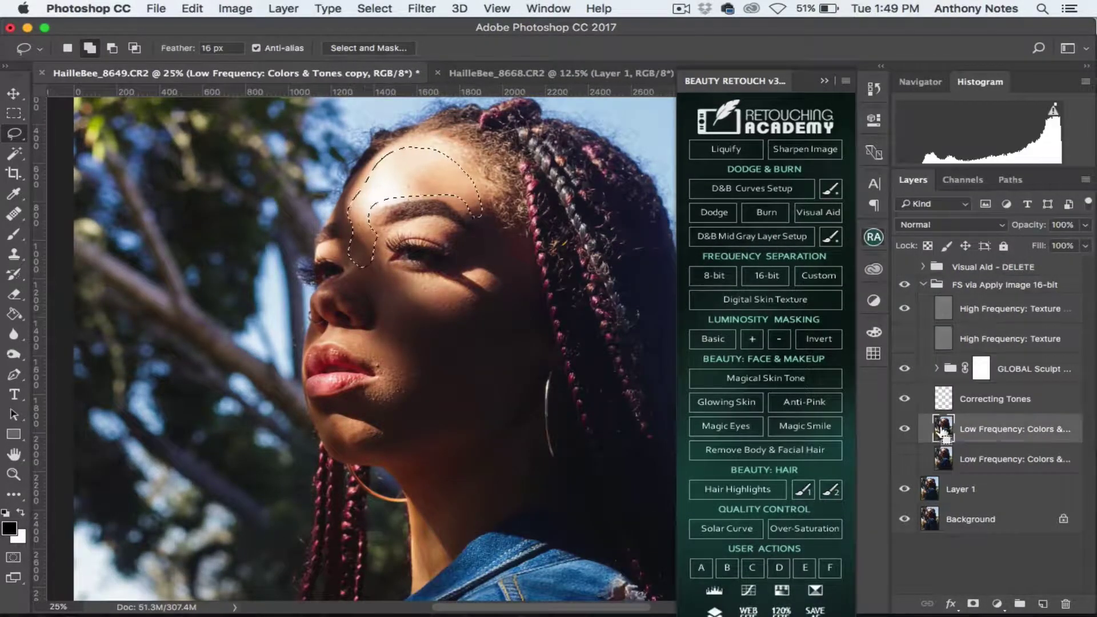
{"action": "scroll", "coordinate": [453, 295], "scroll_direction": "down", "scroll_amount": 5}
{"action": "scroll", "coordinate": [453, 294], "scroll_direction": "left", "scroll_amount": 3}
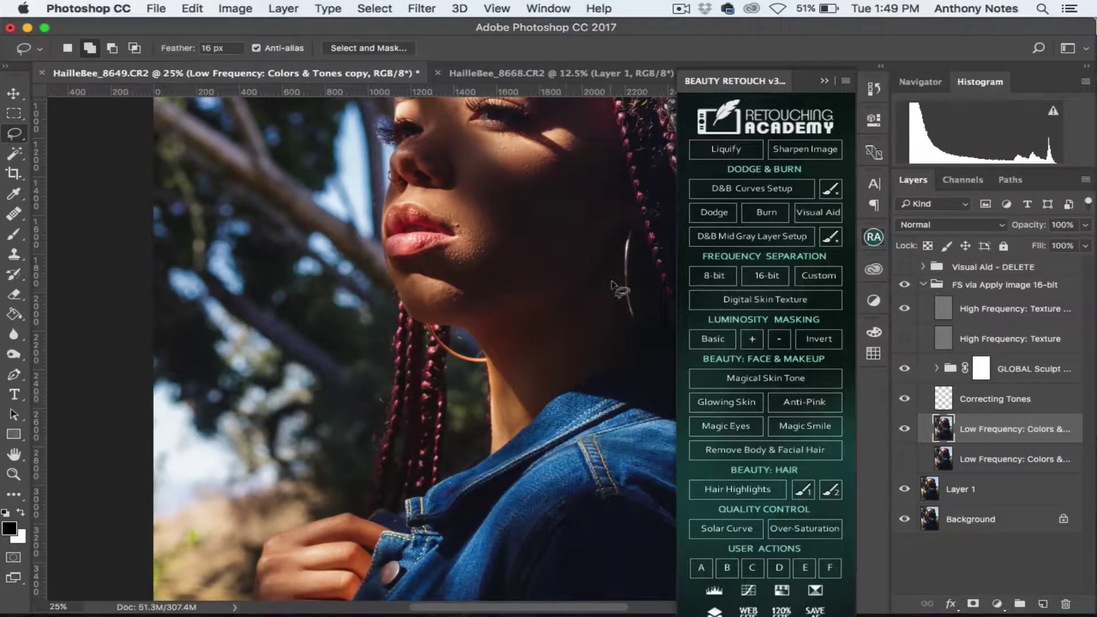
{"action": "left_click_drag", "start_coordinate": [609, 274], "coordinate": [620, 284]}
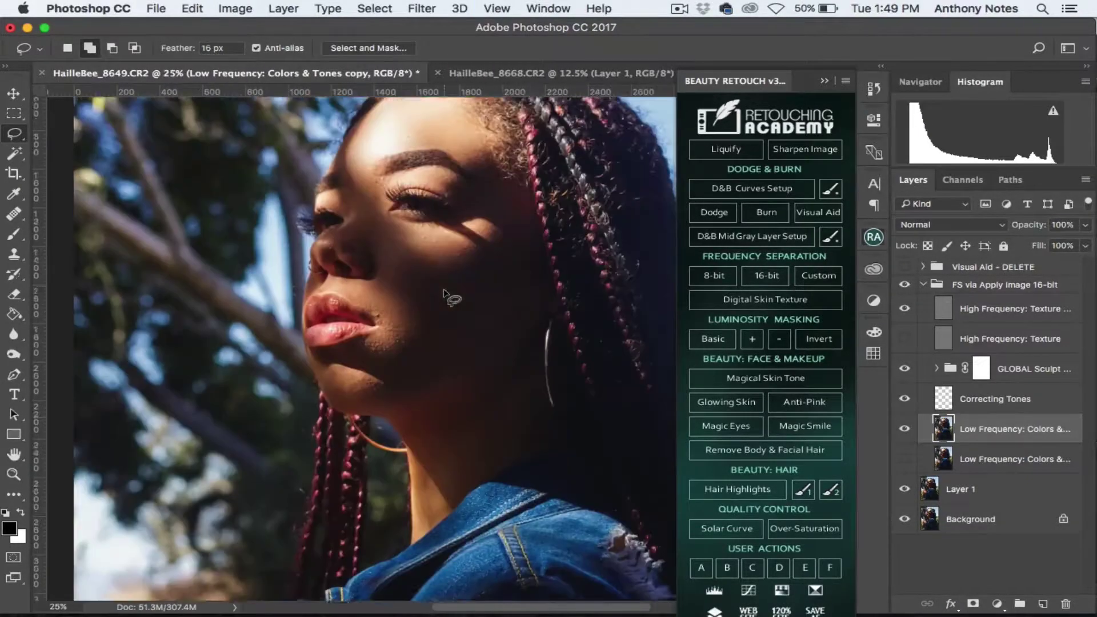
{"action": "left_click", "coordinate": [923, 267]}
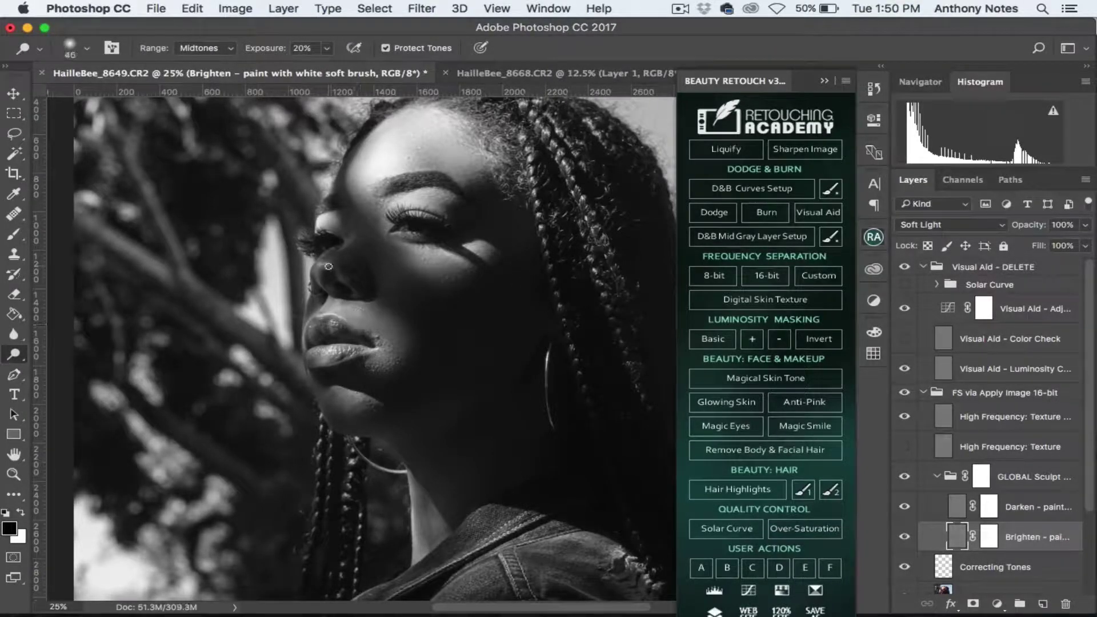
Dodge the face and the hand's fingers on the Brighten layer.
{"action": "key", "text": "bracketright"}
{"action": "key", "text": "bracketright"}
{"action": "key", "text": "bracketright"}
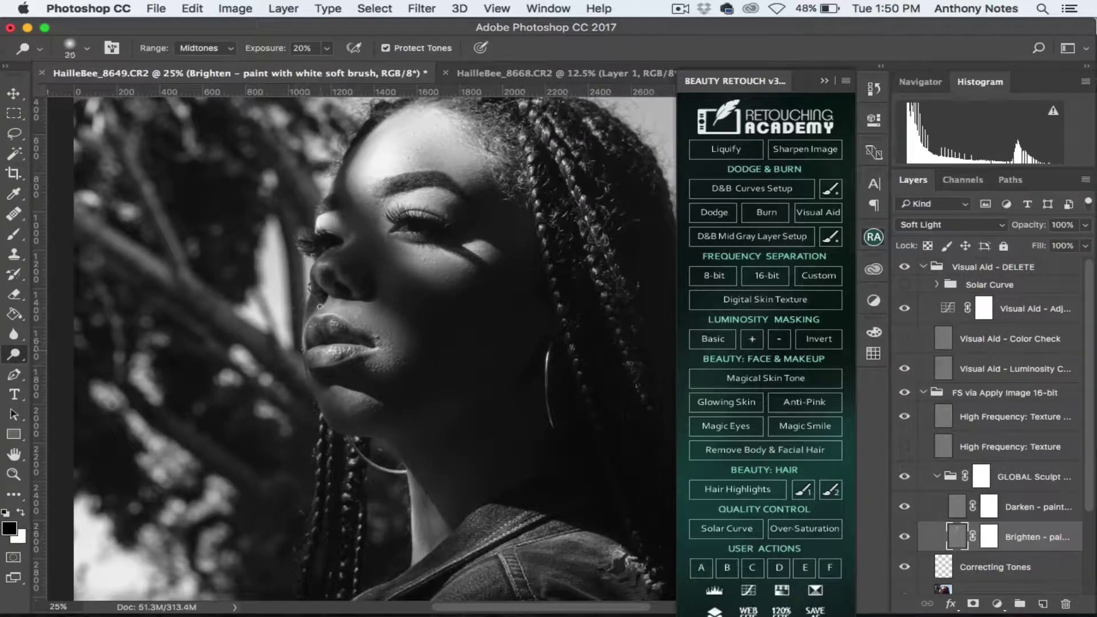
{"action": "key", "text": "bracketright"}
{"action": "key", "text": "bracketright"}
{"action": "key", "text": "bracketright"}
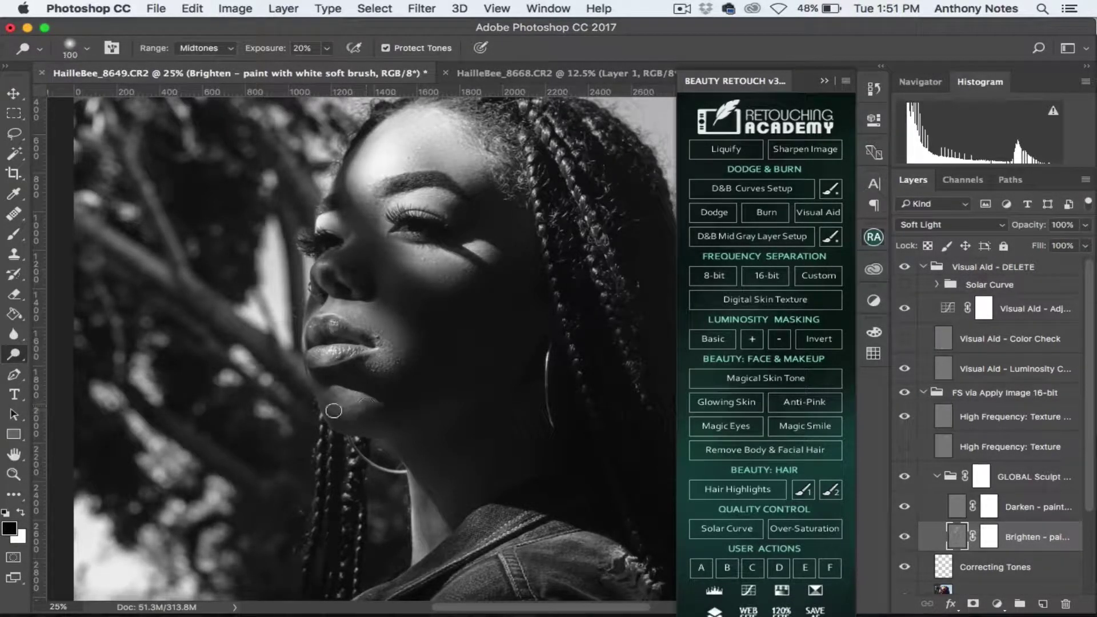
{"action": "key", "text": "super+0"}
{"action": "scroll", "coordinate": [379, 222], "scroll_direction": "up", "scroll_amount": 3}
{"action": "key", "text": "bracketleft"}
{"action": "key", "text": "bracketleft"}
{"action": "key", "text": "bracketleft"}
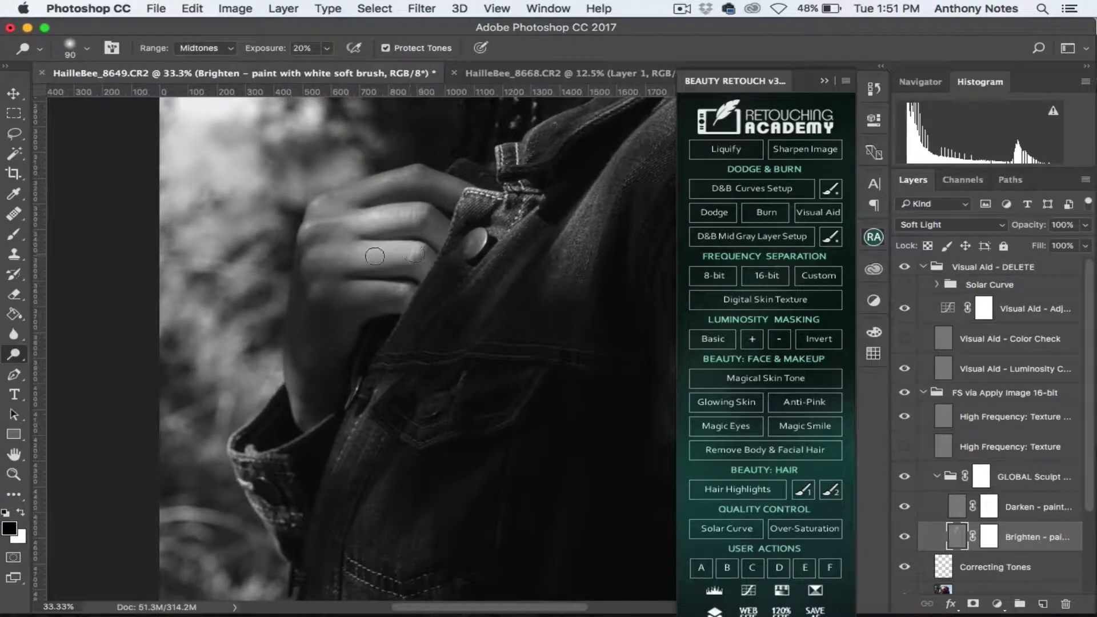
{"action": "left_click_drag", "start_coordinate": [378, 222], "coordinate": [432, 184]}
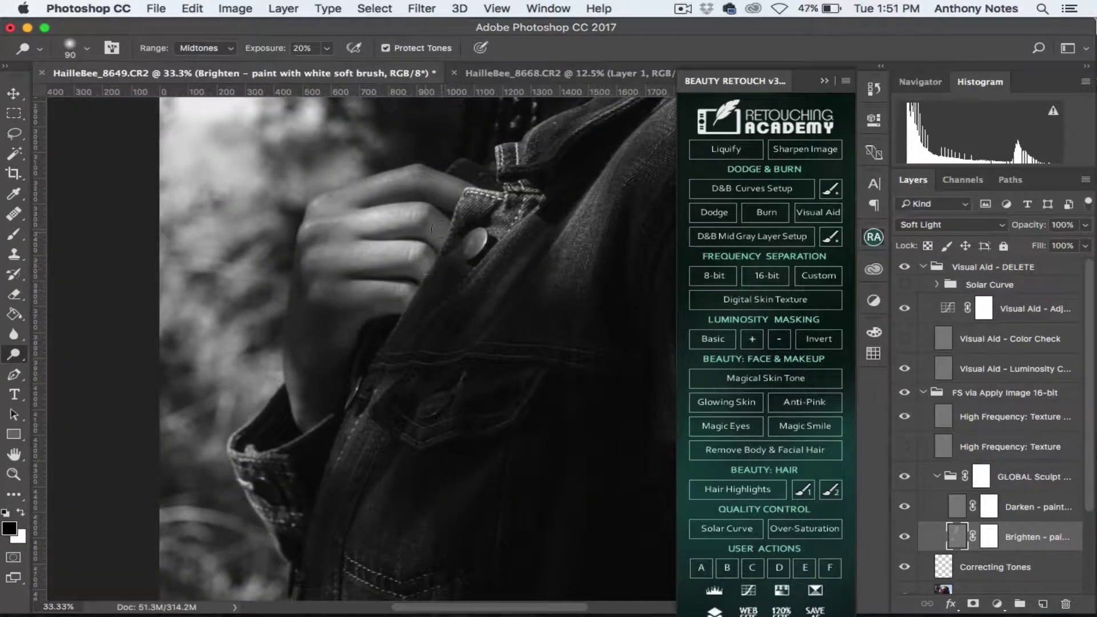
{"action": "scroll", "coordinate": [314, 316], "scroll_direction": "down", "scroll_amount": 3}
Burn shadows into the face and hand on the Darken layer, set to 35% opacity.
{"action": "left_click", "coordinate": [766, 212]}
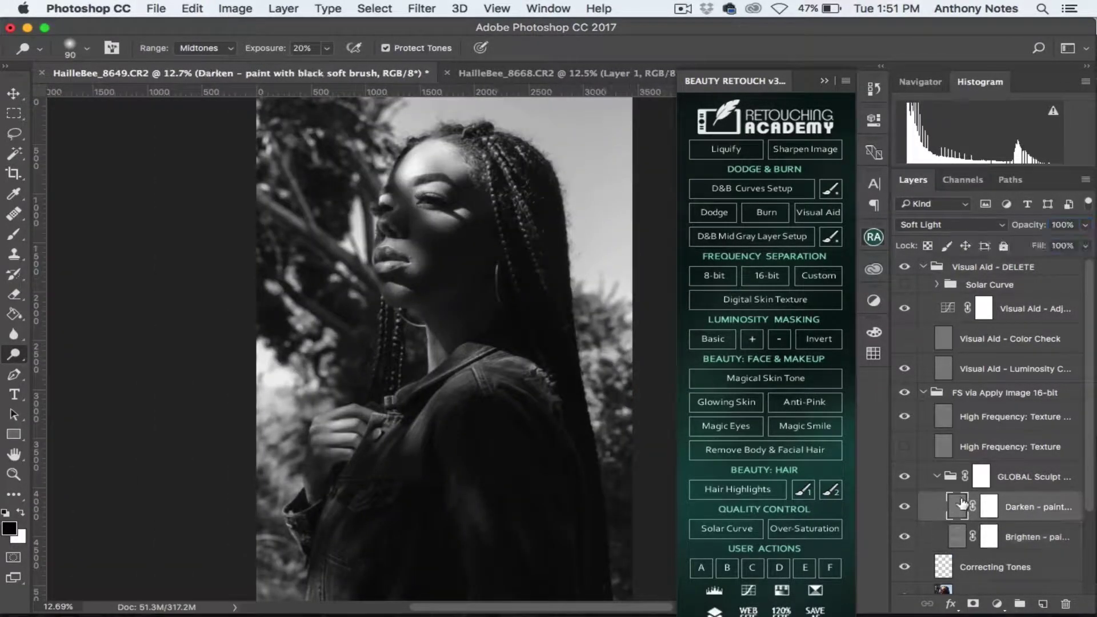
{"action": "scroll", "coordinate": [424, 135], "scroll_direction": "up", "scroll_amount": 3}
{"action": "key", "text": "bracketright"}
{"action": "key", "text": "bracketright"}
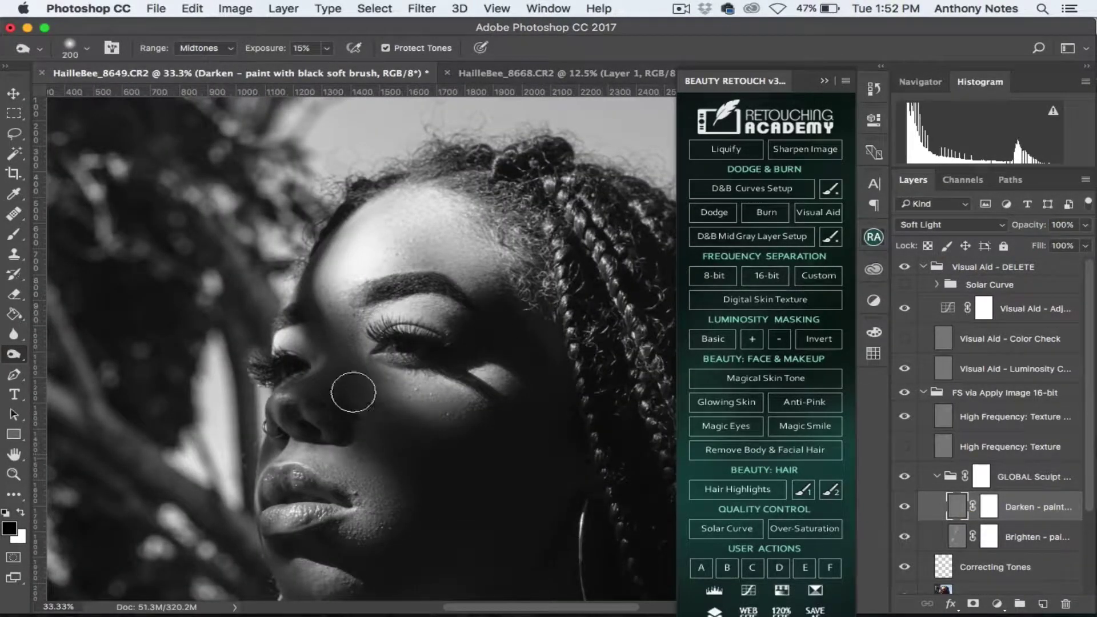
{"action": "scroll", "coordinate": [353, 392], "scroll_direction": "down", "scroll_amount": 5}
{"action": "scroll", "coordinate": [353, 392], "scroll_direction": "left", "scroll_amount": 3}
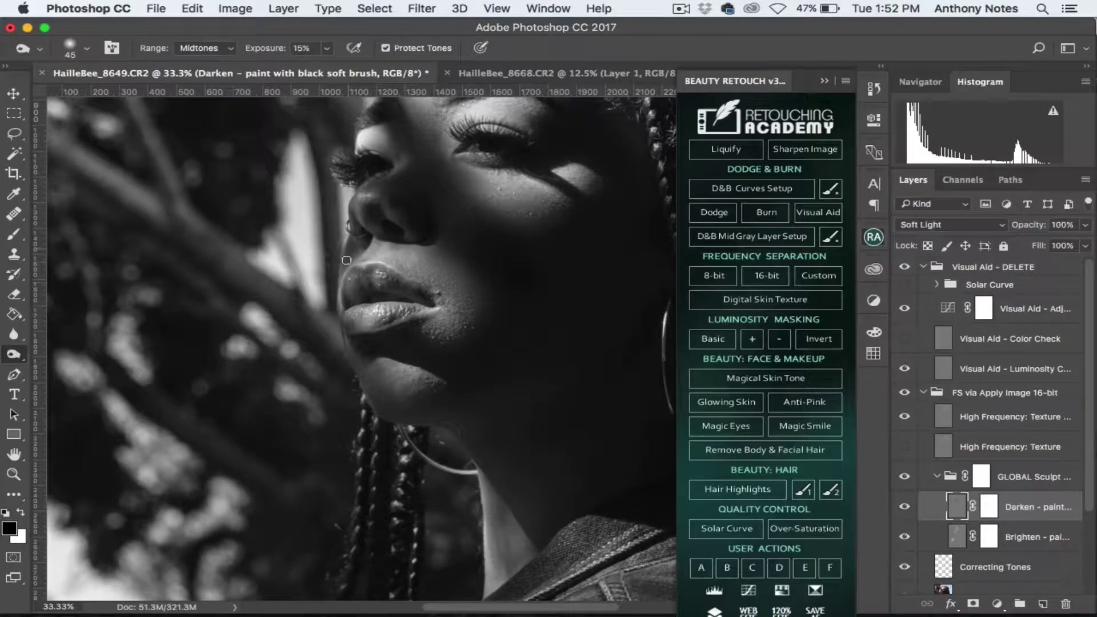
{"action": "key", "text": "super+0"}
{"action": "left_click", "coordinate": [936, 476]}
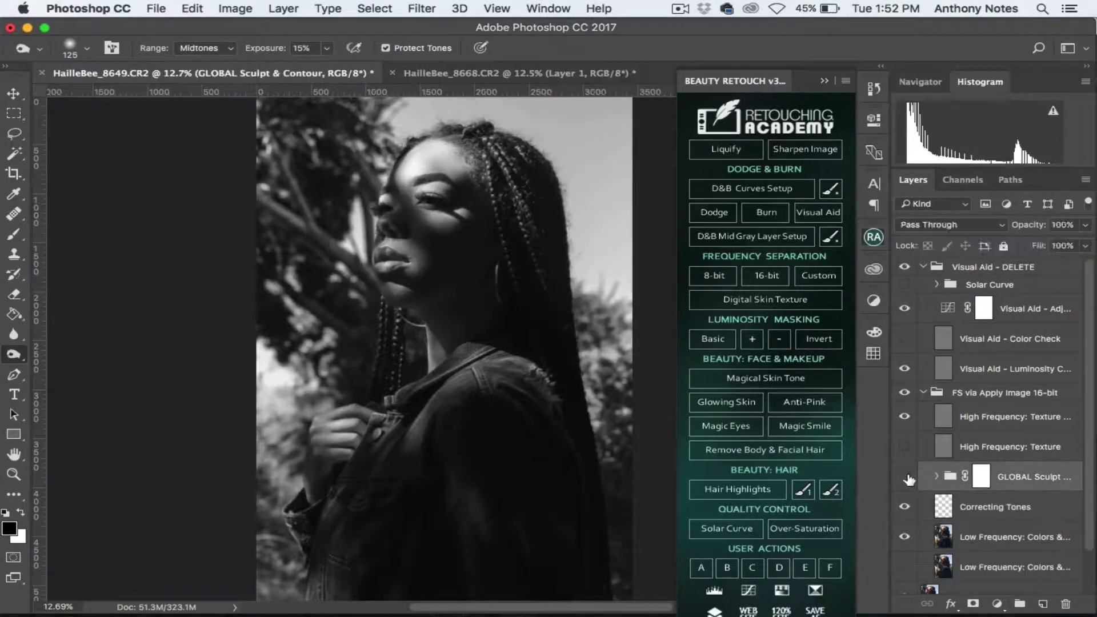
{"action": "key", "text": "z"}
{"action": "left_click", "coordinate": [309, 457]}
{"action": "key", "text": "alt+bracketleft"}
{"action": "mouse_move", "coordinate": [457, 378]}
{"action": "left_mouse_down"}
{"action": "mouse_move", "coordinate": [286, 377]}
{"action": "mouse_move", "coordinate": [289, 315]}
{"action": "left_mouse_up"}
{"action": "key", "text": "o"}
{"action": "scroll", "coordinate": [409, 192], "scroll_direction": "down", "scroll_amount": 1}
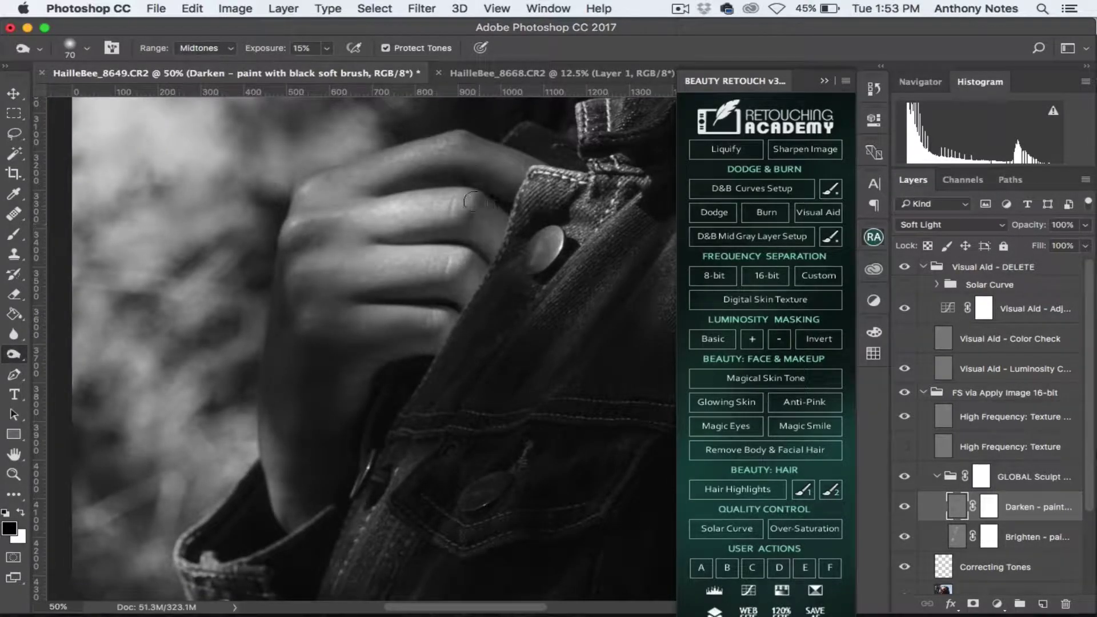
{"action": "key", "text": "ctrl+0"}
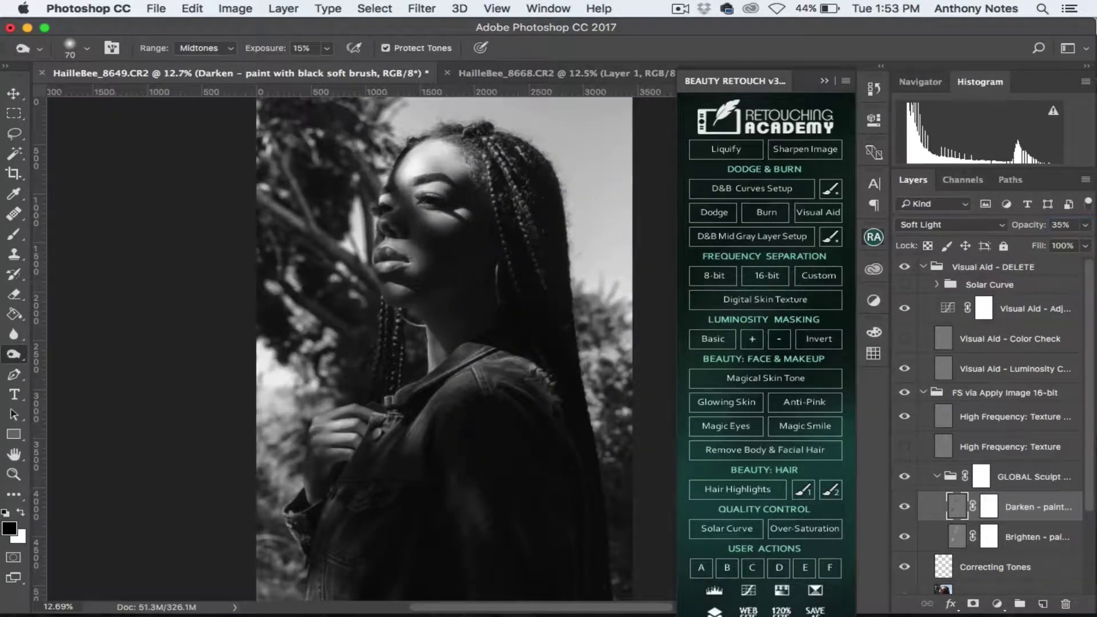
{"action": "left_click", "coordinate": [936, 476]}
Hide the black-and-white visual aid and ready a size-10 Spot Healing Brush on High Frequency: Texture copy.
{"action": "left_click", "coordinate": [905, 267]}
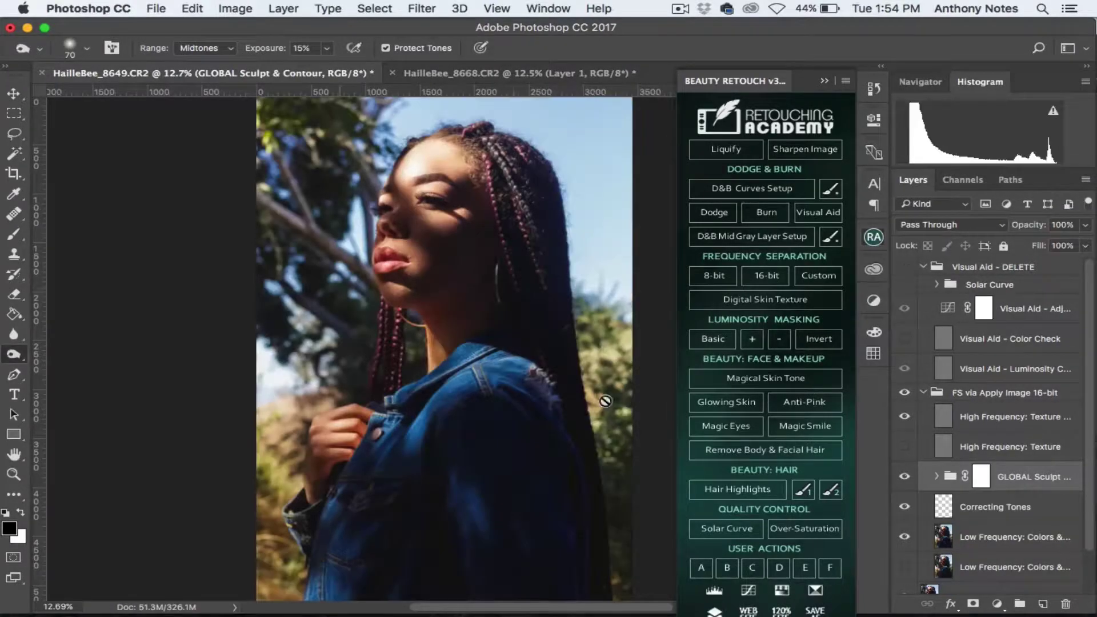
{"action": "key", "text": "j"}
{"action": "scroll", "coordinate": [410, 164], "scroll_direction": "up", "scroll_amount": 3}
{"action": "scroll", "coordinate": [372, 294], "scroll_direction": "up", "scroll_amount": 2}
{"action": "left_click", "coordinate": [949, 417]}
{"action": "key", "text": "bracketleft"}
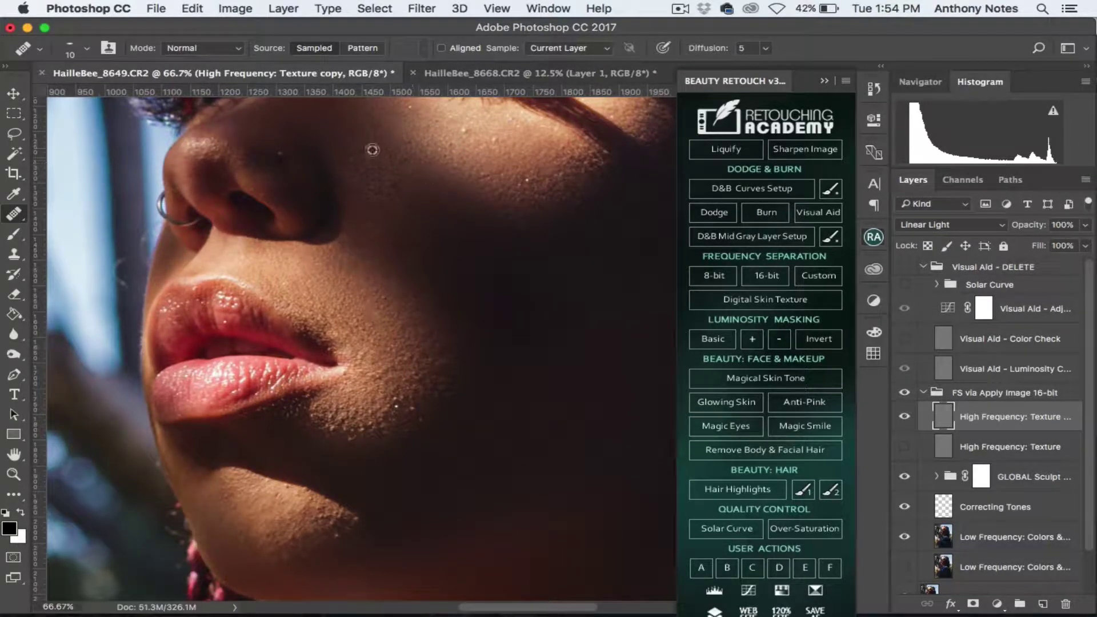
Heal the small blemishes around the nose, lips and chin.
{"action": "scroll", "coordinate": [308, 276], "scroll_direction": "up", "scroll_amount": 3}
{"action": "scroll", "coordinate": [296, 312], "scroll_direction": "up", "scroll_amount": 2}
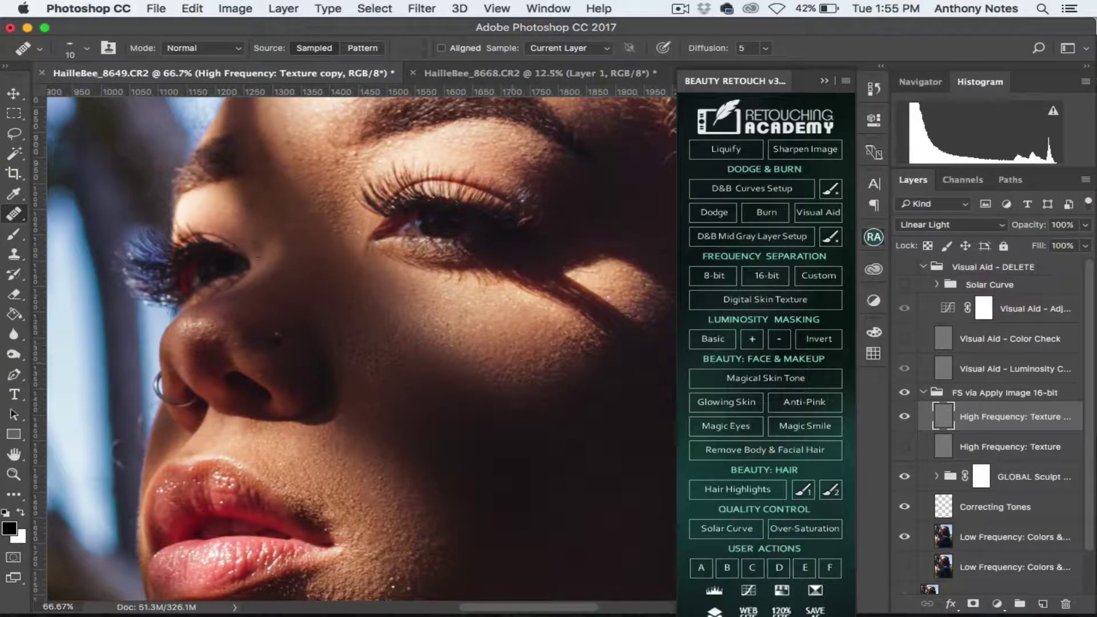
{"action": "scroll", "coordinate": [258, 257], "scroll_direction": "up", "scroll_amount": 4}
{"action": "scroll", "coordinate": [230, 398], "scroll_direction": "down", "scroll_amount": 10}
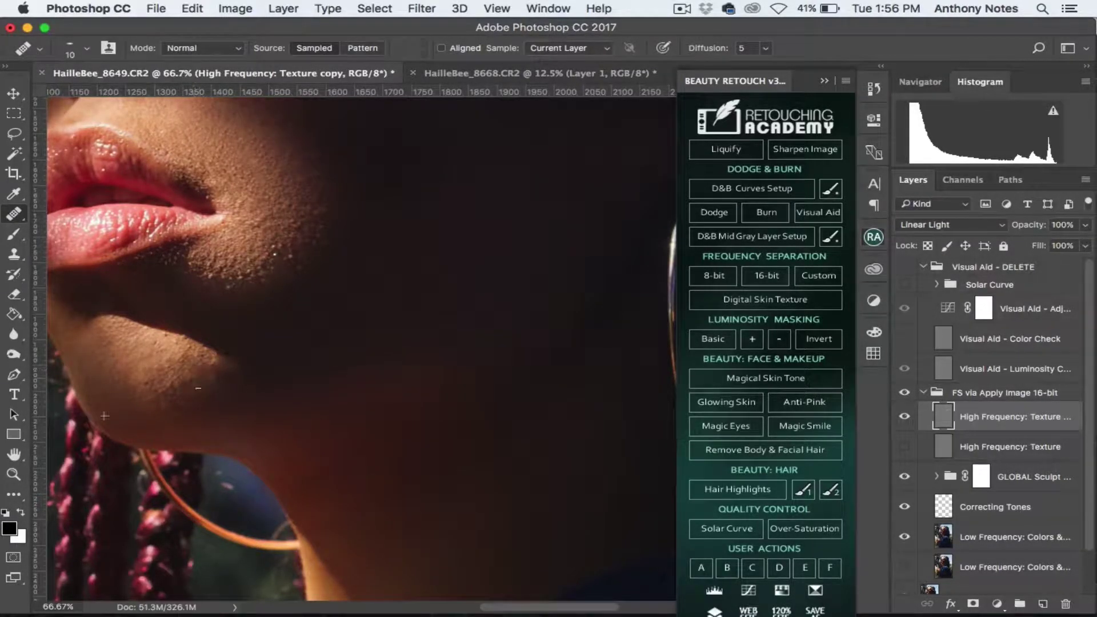
{"action": "scroll", "coordinate": [407, 288], "scroll_direction": "left", "scroll_amount": 5}
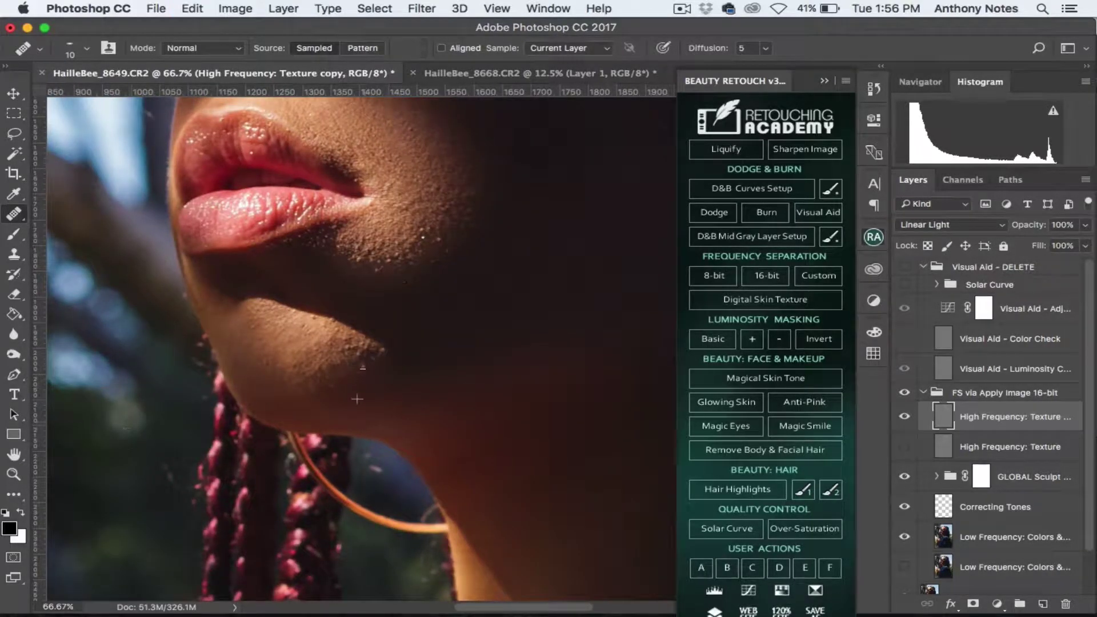
{"action": "key", "text": "super+0"}
{"action": "left_click", "coordinate": [983, 393]}
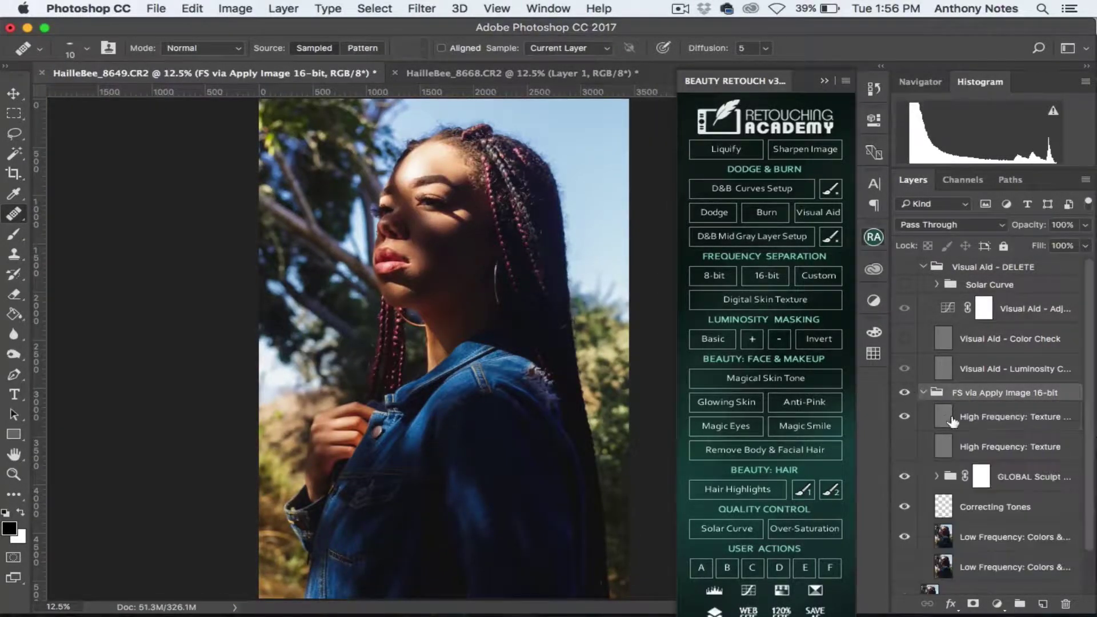
Gaussian-blur High Frequency: Texture copy 2 by 7 px and hide it with a black mask.
{"action": "left_click", "coordinate": [953, 422]}
{"action": "left_click", "coordinate": [422, 8]}
{"action": "left_click", "coordinate": [663, 255]}
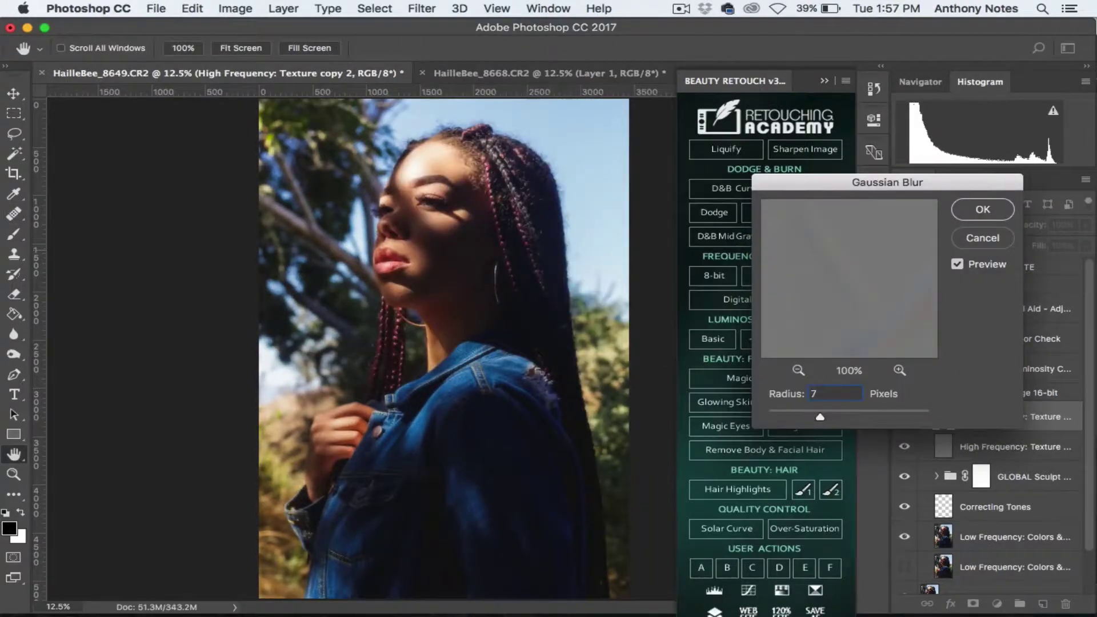
{"action": "left_click", "coordinate": [982, 209]}
{"action": "left_click", "coordinate": [973, 604], "text": "alt"}
Paint white on the mask over the face, neck and hand to reveal the softening.
{"action": "key", "text": "z"}
{"action": "left_click", "coordinate": [436, 186]}
{"action": "key", "text": "b"}
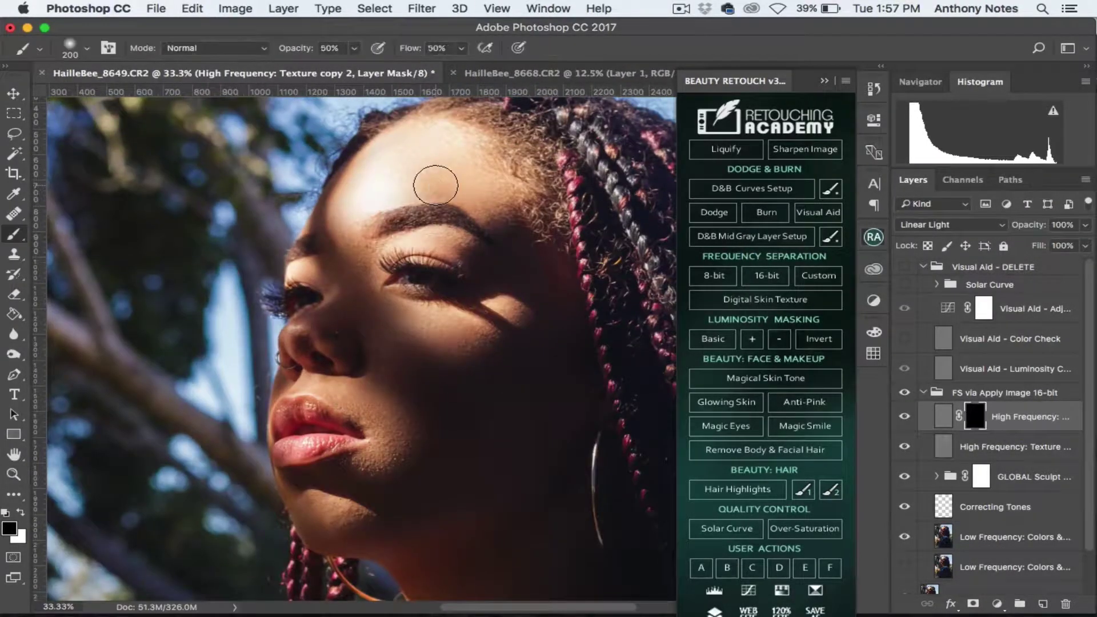
{"action": "key", "text": "x"}
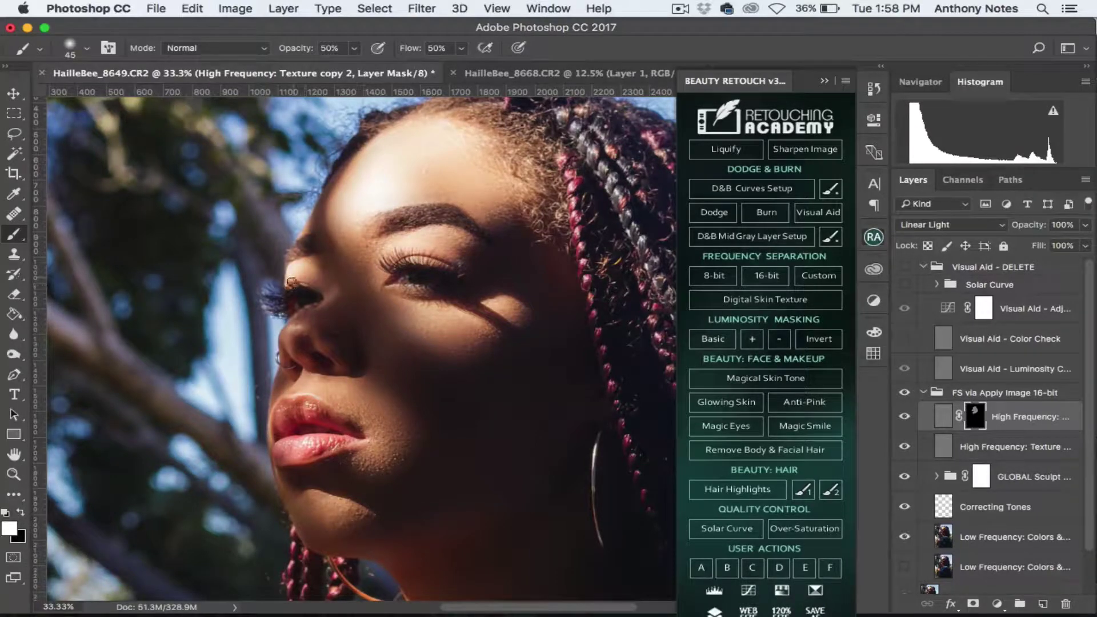
{"action": "scroll", "coordinate": [359, 329], "scroll_direction": "down", "scroll_amount": 5}
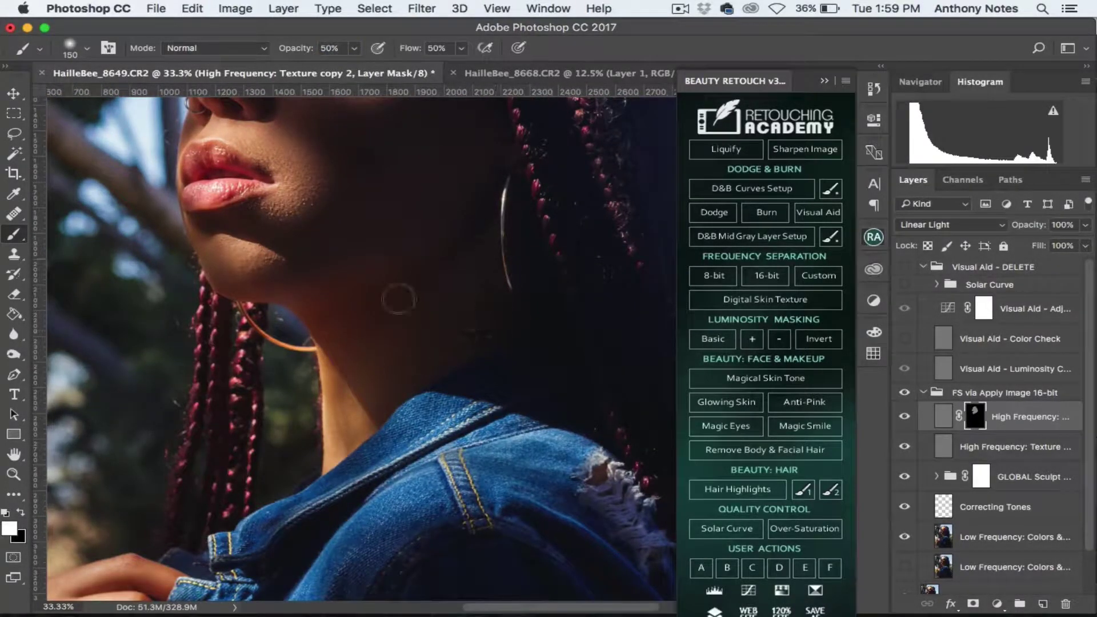
{"action": "scroll", "coordinate": [402, 292], "scroll_direction": "left", "scroll_amount": 10}
{"action": "scroll", "coordinate": [343, 372], "scroll_direction": "down", "scroll_amount": 5}
{"action": "key", "text": "bracketright"}
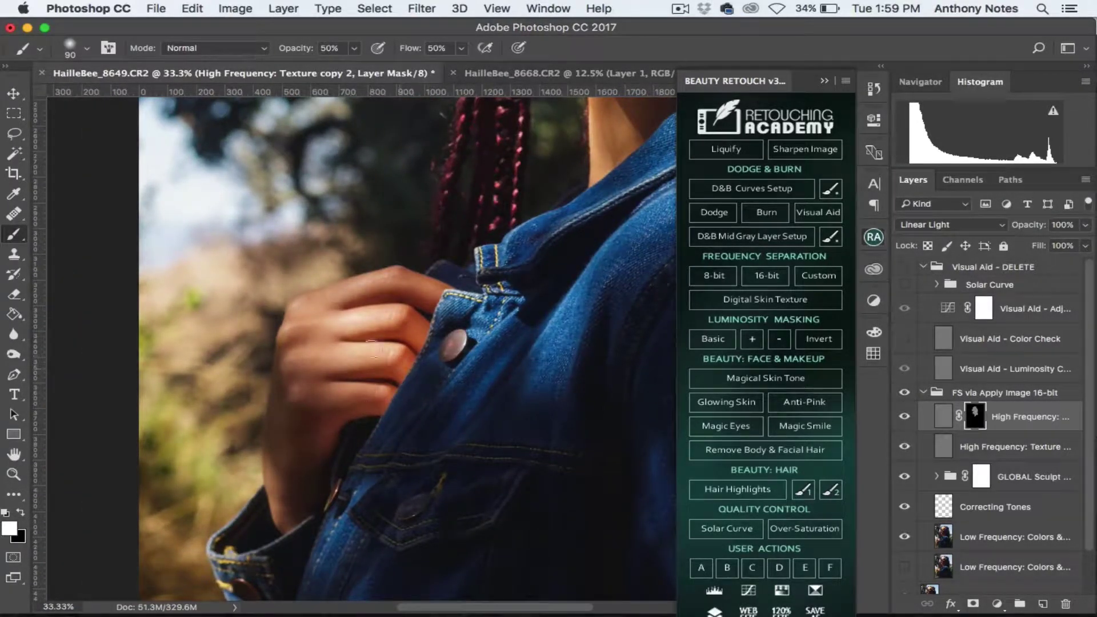
{"action": "key", "text": "ctrl+0"}
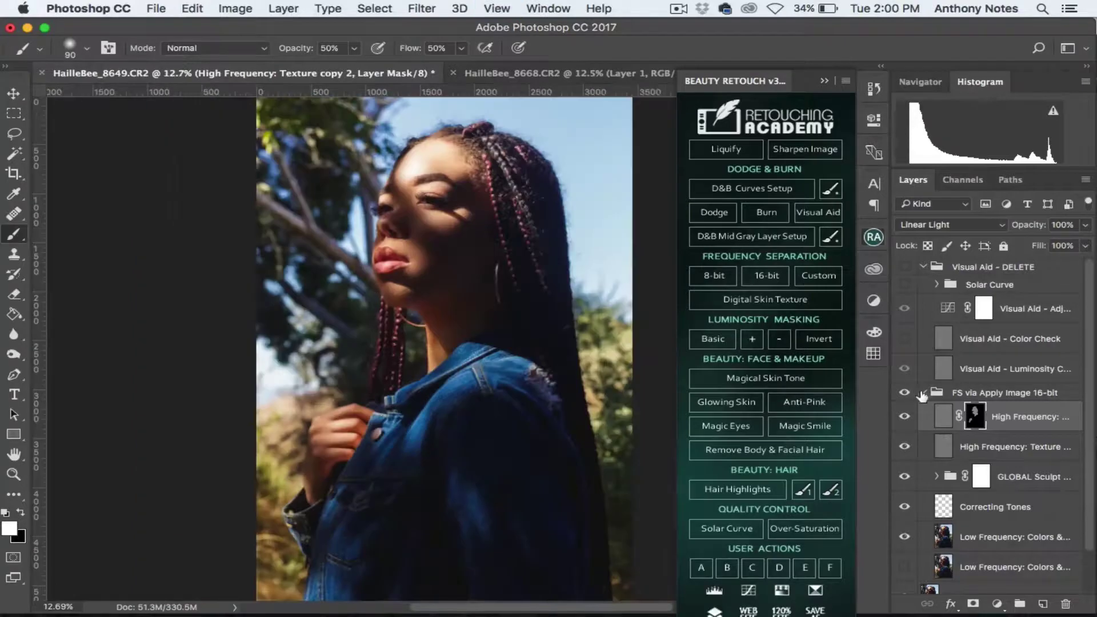
Remove the merged copy layer and turn on the solarized visual aid.
{"action": "left_click", "coordinate": [923, 423]}
{"action": "type", "text": "20"}
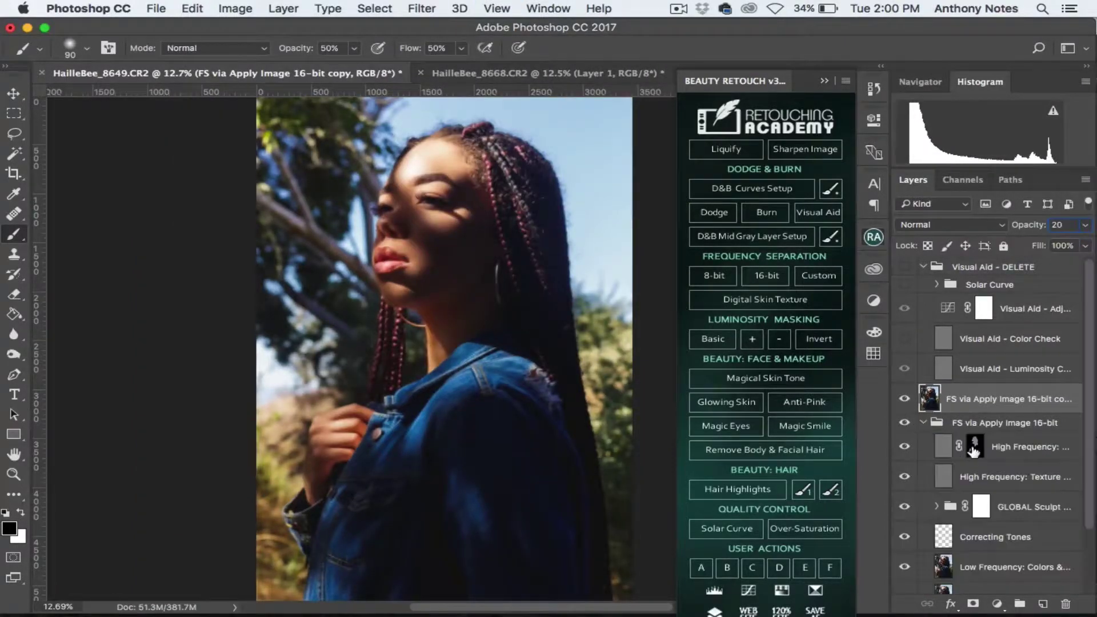
{"action": "key", "text": "Delete"}
{"action": "key", "text": "ctrl+plus"}
{"action": "left_click", "coordinate": [923, 393]}
{"action": "key", "text": "ctrl+minus"}
{"action": "key", "text": "ctrl+minus"}
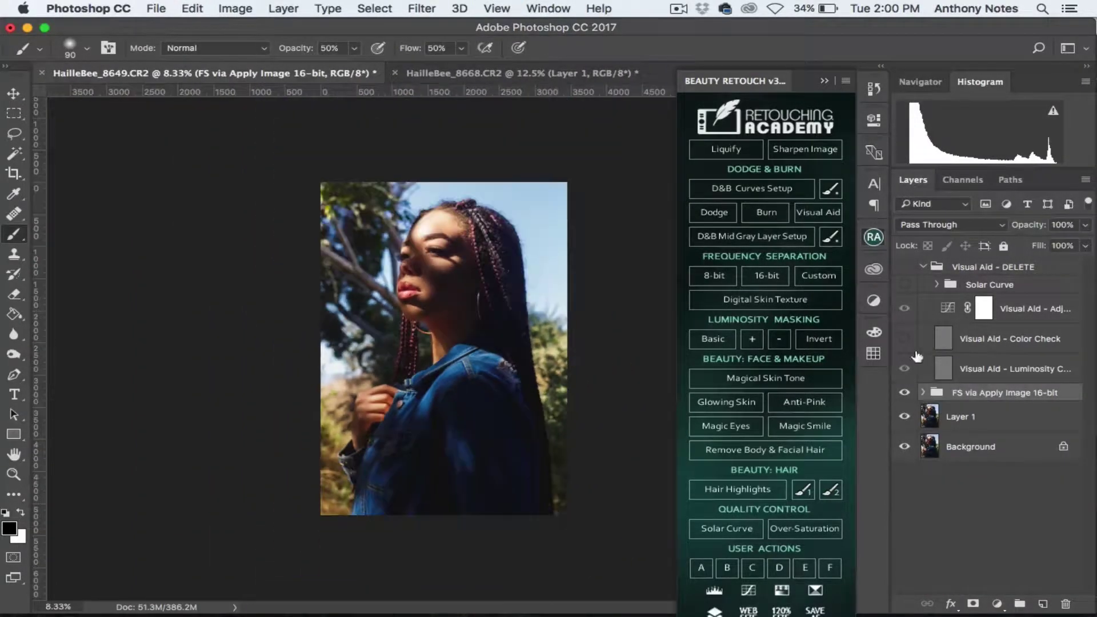
{"action": "left_click", "coordinate": [942, 275]}
Duplicate the Low Frequency colour layer and mixer-brush the eyelid shadow and under-eye area smooth.
{"action": "left_click", "coordinate": [1000, 491]}
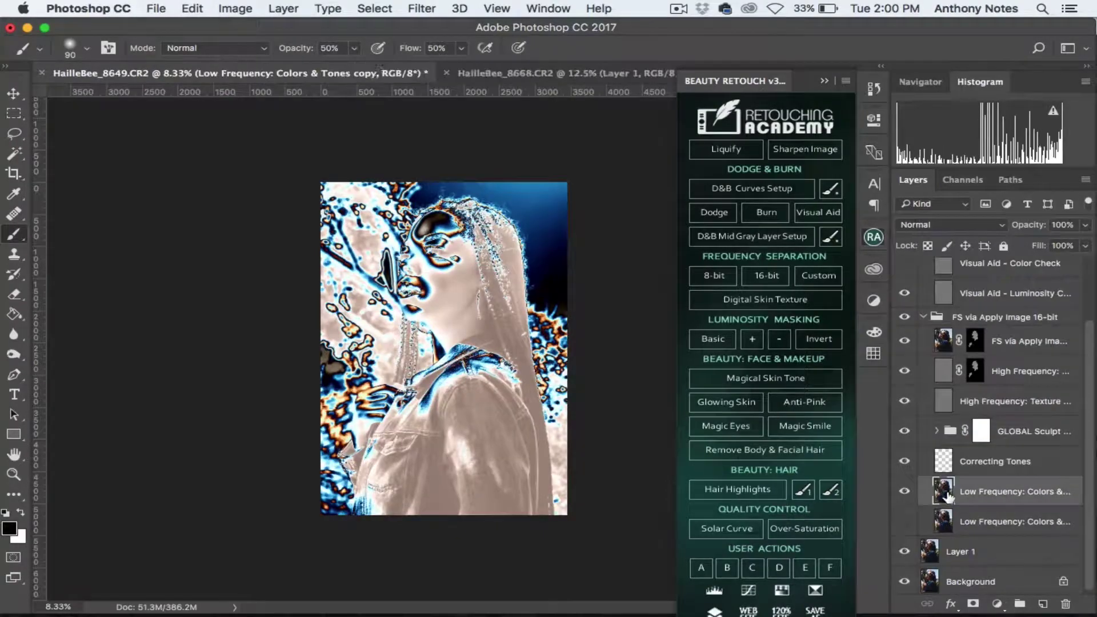
{"action": "key", "text": "z"}
{"action": "left_click_drag", "start_coordinate": [426, 203], "coordinate": [514, 203]}
{"action": "key", "text": "shift+b"}
{"action": "key", "text": "bracketleft"}
{"action": "key", "text": "bracketleft"}
{"action": "key", "text": "bracketleft"}
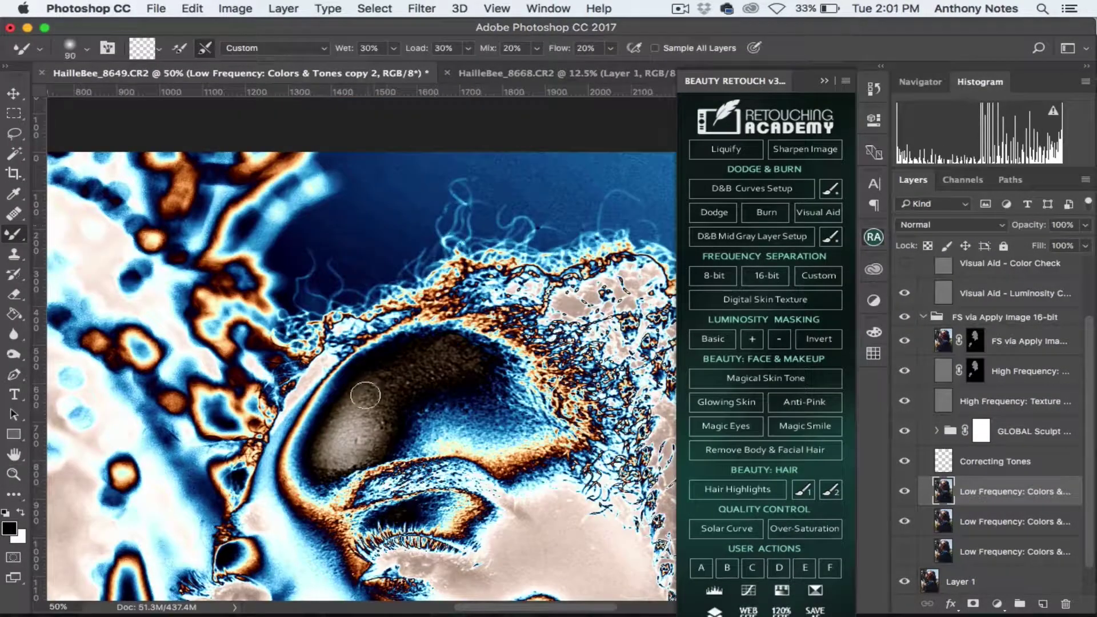
{"action": "mouse_move", "coordinate": [349, 400]}
{"action": "left_mouse_down"}
{"action": "mouse_move", "coordinate": [372, 446]}
{"action": "mouse_move", "coordinate": [412, 343]}
{"action": "left_mouse_up"}
{"action": "mouse_move", "coordinate": [354, 428]}
{"action": "left_mouse_down"}
{"action": "mouse_move", "coordinate": [474, 343]}
{"action": "mouse_move", "coordinate": [474, 434]}
{"action": "mouse_move", "coordinate": [543, 366]}
{"action": "left_mouse_up"}
{"action": "left_click_drag", "start_coordinate": [423, 458], "coordinate": [560, 440]}
Blend the blotchy colour around the upper lip and lips with varying mixer-brush sizes.
{"action": "key", "text": "bracketleft"}
{"action": "key", "text": "bracketleft"}
{"action": "key", "text": "bracketleft"}
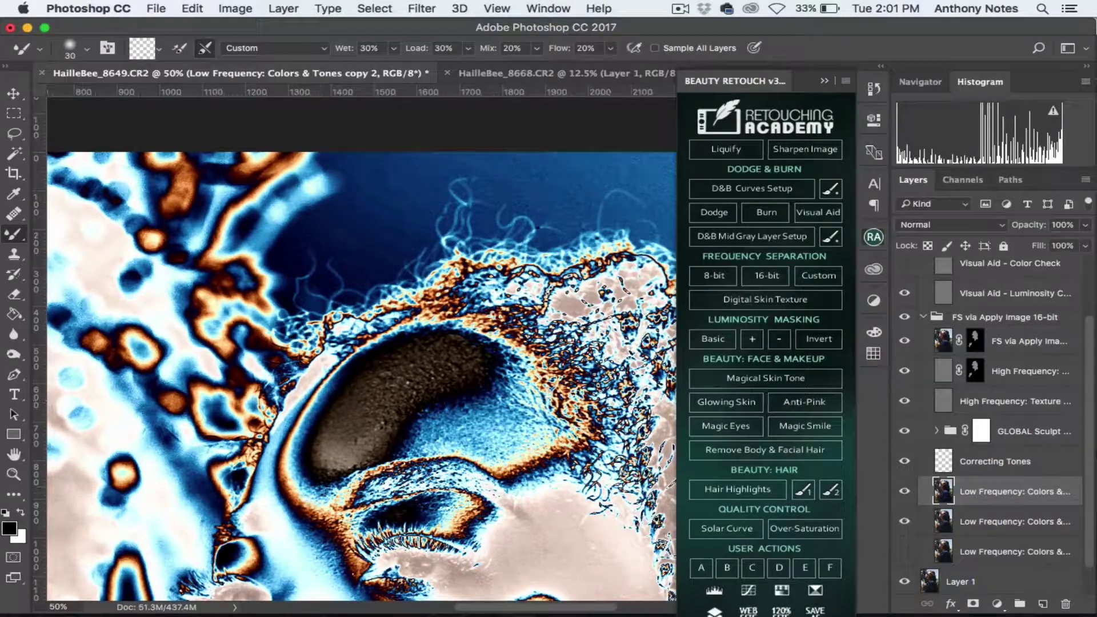
{"action": "left_click_drag", "start_coordinate": [308, 492], "coordinate": [269, 325]}
{"action": "key", "text": "bracketright"}
{"action": "key", "text": "bracketright"}
{"action": "key", "text": "bracketright"}
{"action": "mouse_move", "coordinate": [457, 474]}
{"action": "left_mouse_down"}
{"action": "mouse_move", "coordinate": [392, 482]}
{"action": "mouse_move", "coordinate": [457, 483]}
{"action": "left_mouse_up"}
{"action": "key", "text": "bracketleft"}
{"action": "key", "text": "bracketleft"}
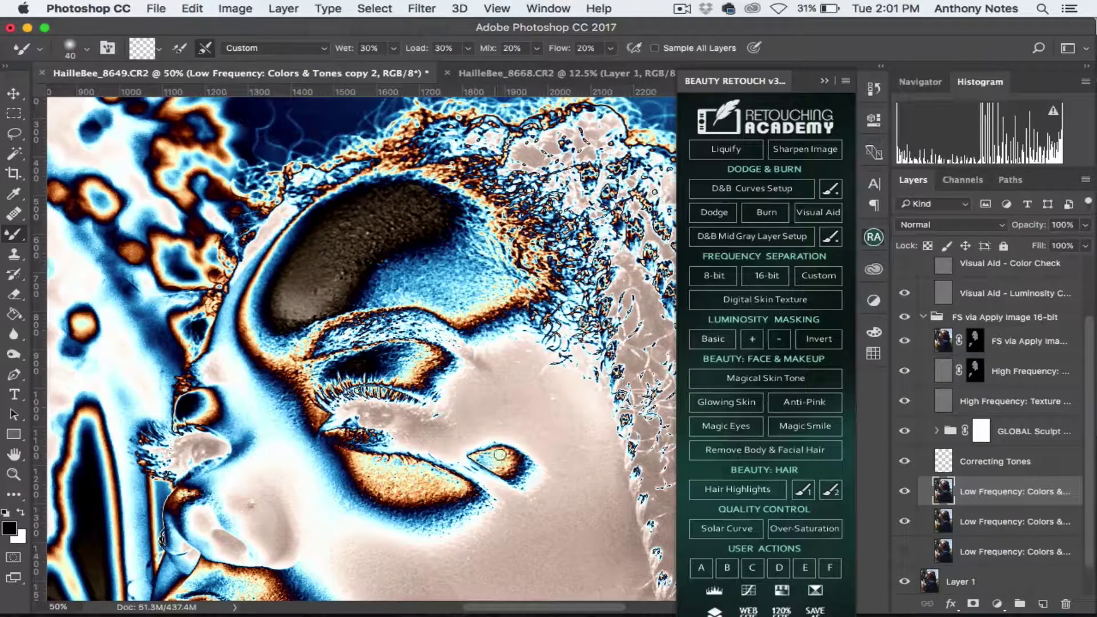
{"action": "left_click_drag", "start_coordinate": [337, 453], "coordinate": [389, 507]}
{"action": "scroll", "coordinate": [297, 407], "scroll_direction": "down", "scroll_amount": 5}
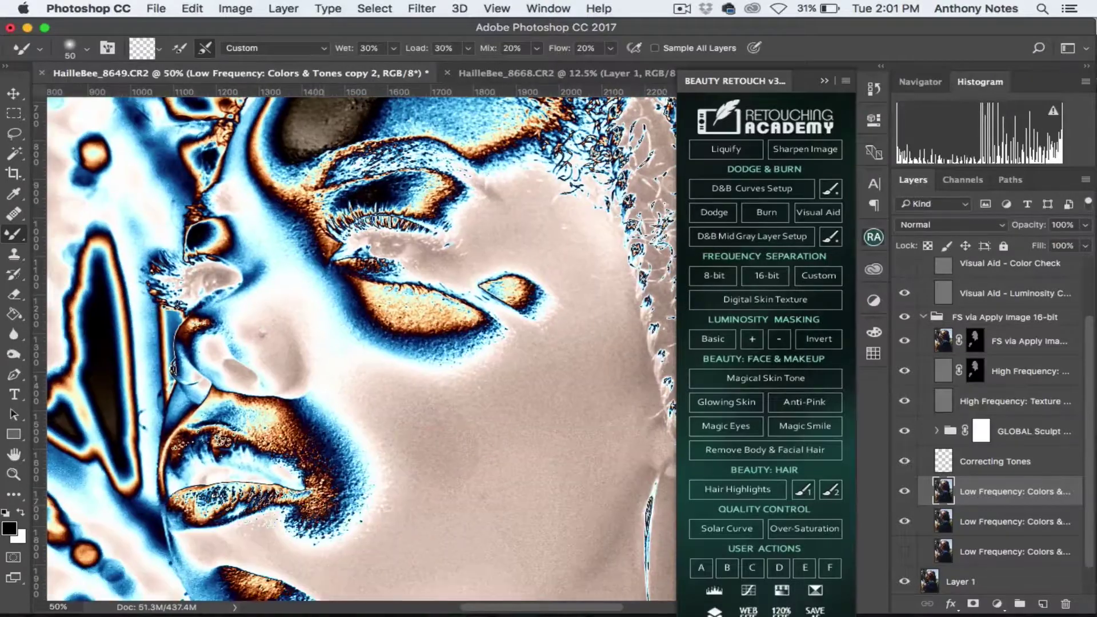
{"action": "key", "text": "bracketright"}
{"action": "key", "text": "bracketright"}
{"action": "key", "text": "bracketright"}
{"action": "left_click_drag", "start_coordinate": [303, 457], "coordinate": [233, 406]}
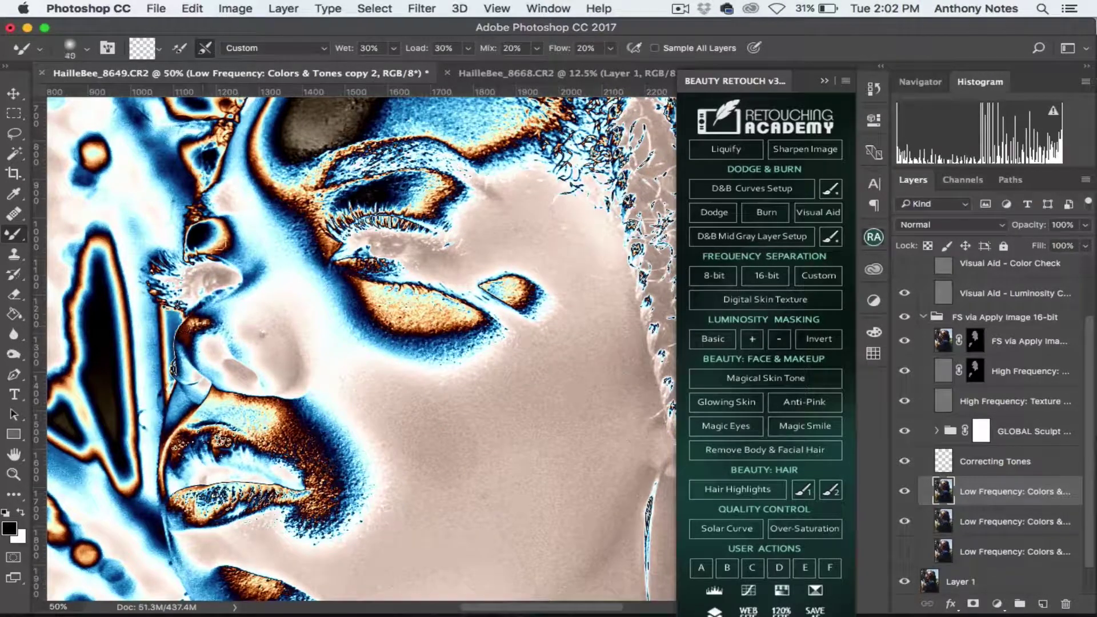
{"action": "scroll", "coordinate": [343, 371], "scroll_direction": "down", "scroll_amount": 5}
{"action": "key", "text": "bracketright"}
{"action": "key", "text": "bracketright"}
{"action": "key", "text": "bracketright"}
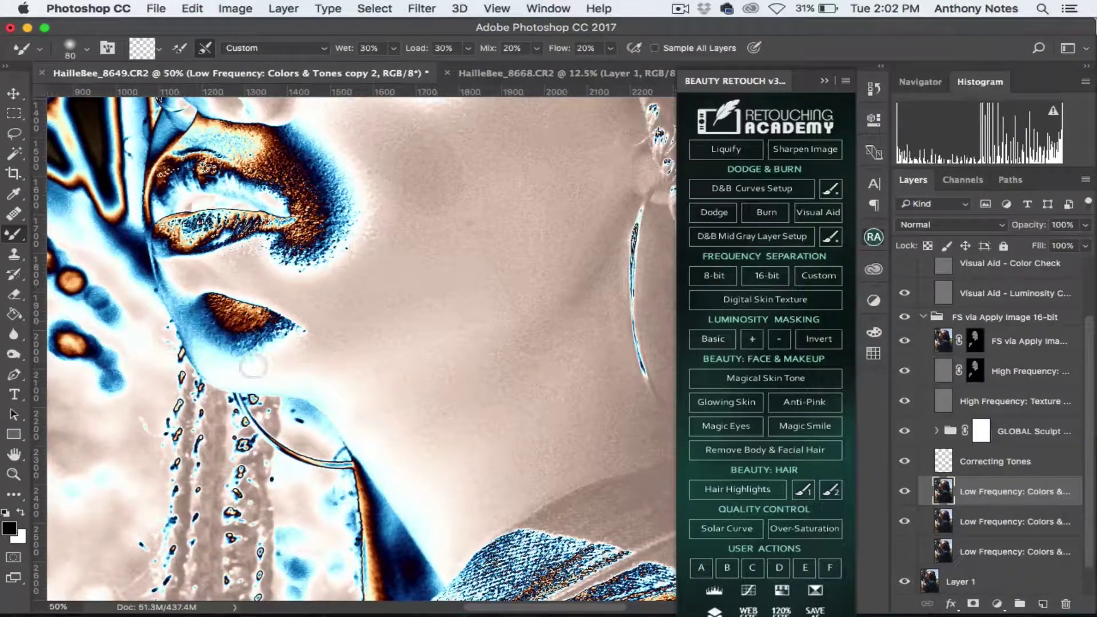
{"action": "key", "text": "super+0"}
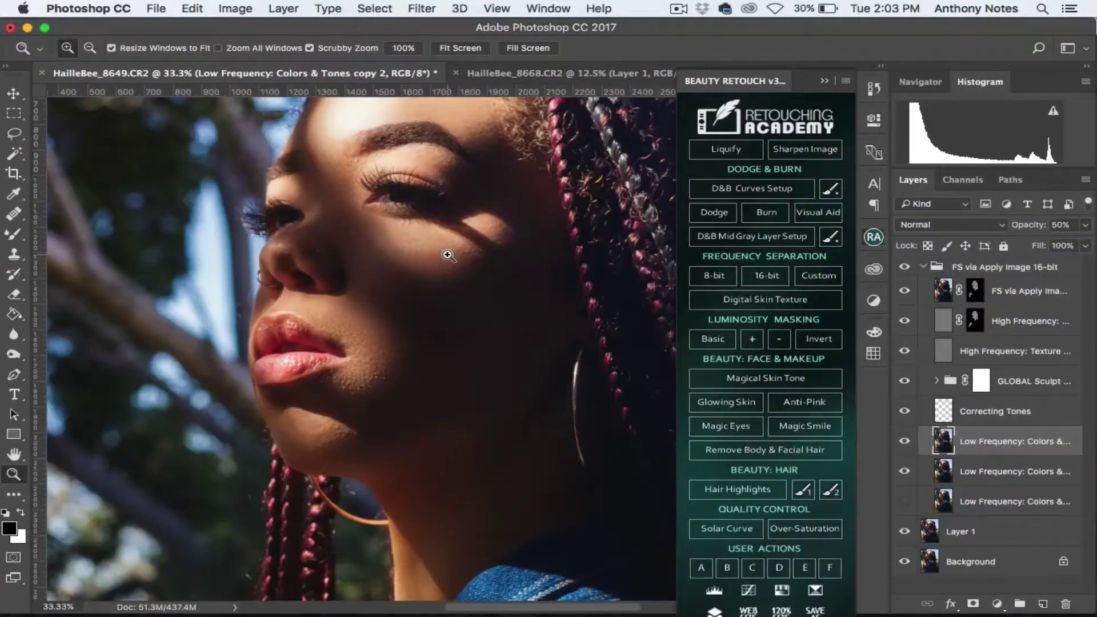
Lasso an uneven cheek patch and Gaussian-blur it.
{"action": "key", "text": "l"}
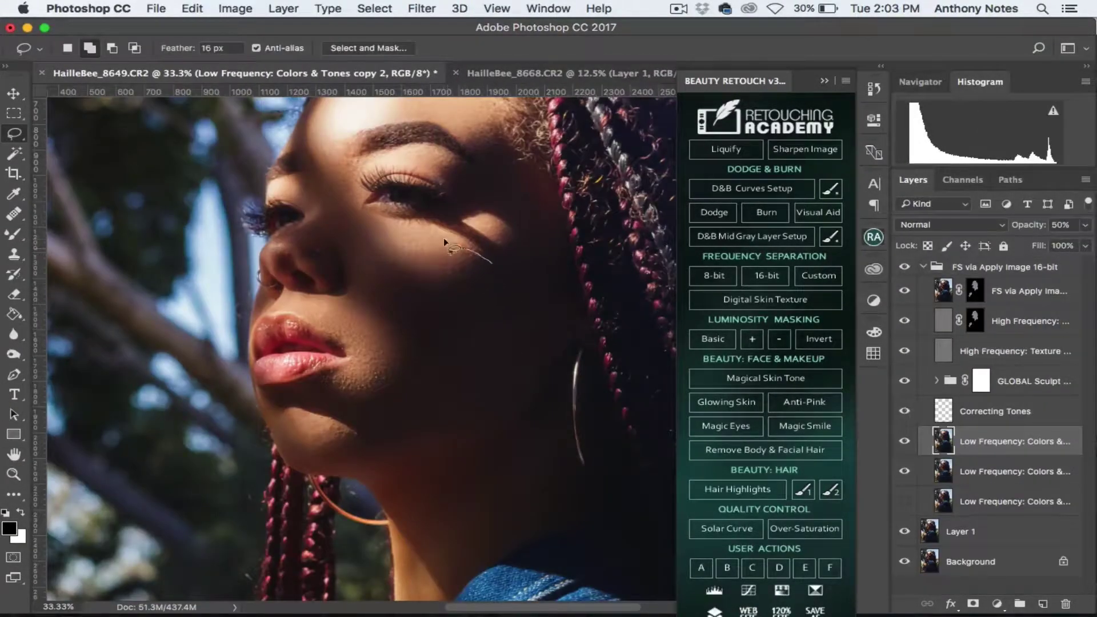
{"action": "left_click_drag", "start_coordinate": [368, 224], "coordinate": [400, 226]}
{"action": "left_click", "coordinate": [422, 8]}
{"action": "left_click", "coordinate": [446, 22]}
{"action": "left_click", "coordinate": [960, 264]}
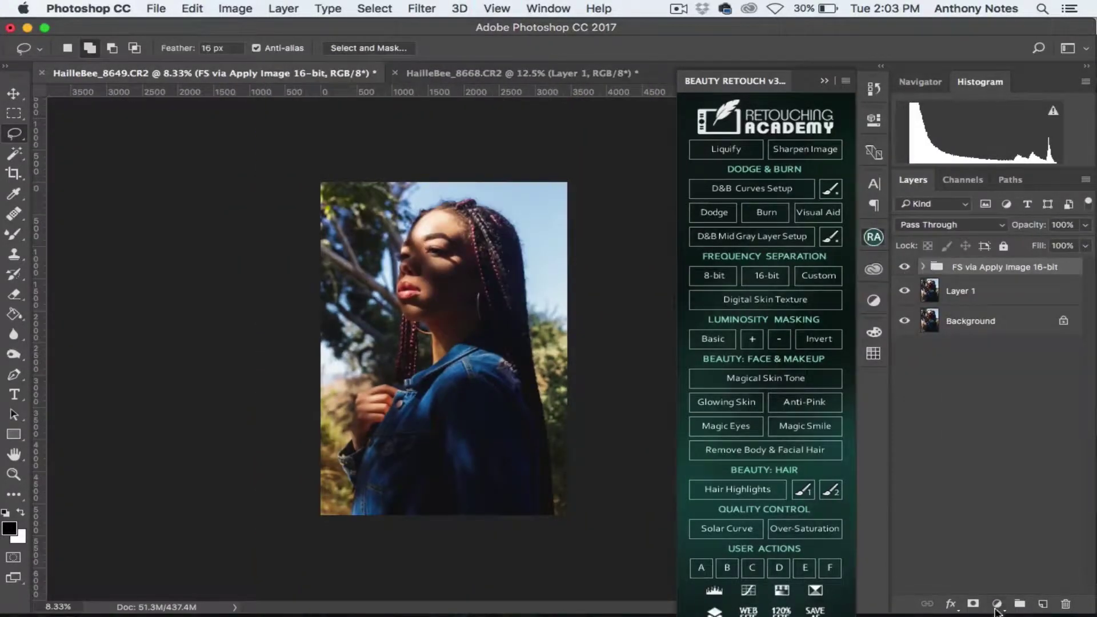
Add a Selective Color layer, tweaking black in Reds, magenta in Blacks, and Neutrals.
{"action": "left_click", "coordinate": [998, 604]}
{"action": "left_click", "coordinate": [1029, 594]}
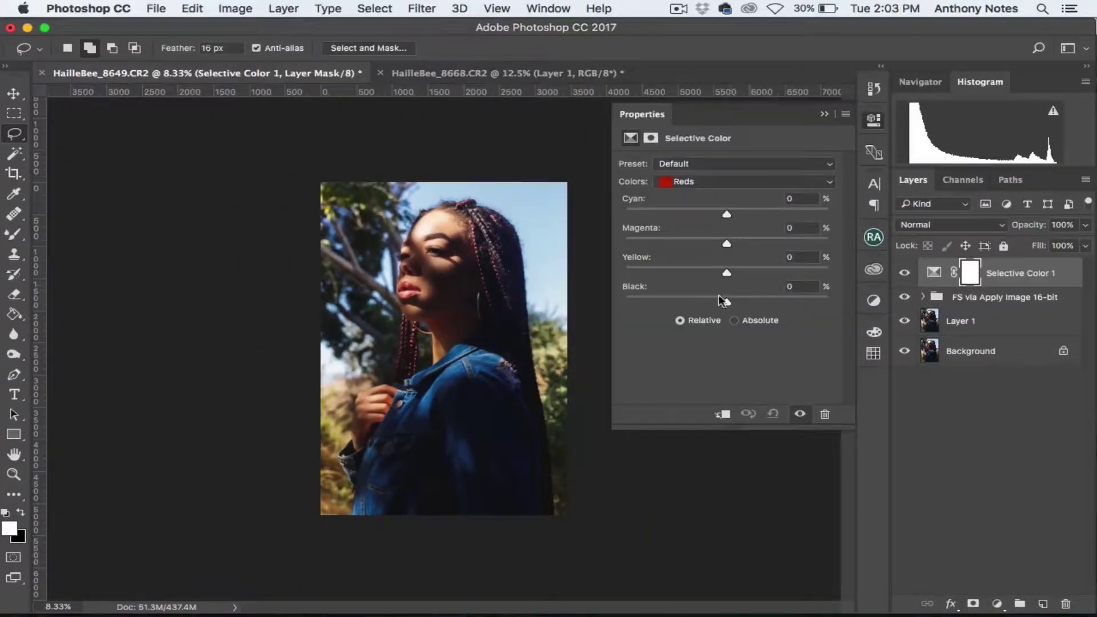
{"action": "left_click_drag", "start_coordinate": [727, 297], "coordinate": [723, 297]}
{"action": "left_click", "coordinate": [737, 181]}
{"action": "left_click", "coordinate": [737, 194]}
{"action": "key", "text": "Down"}
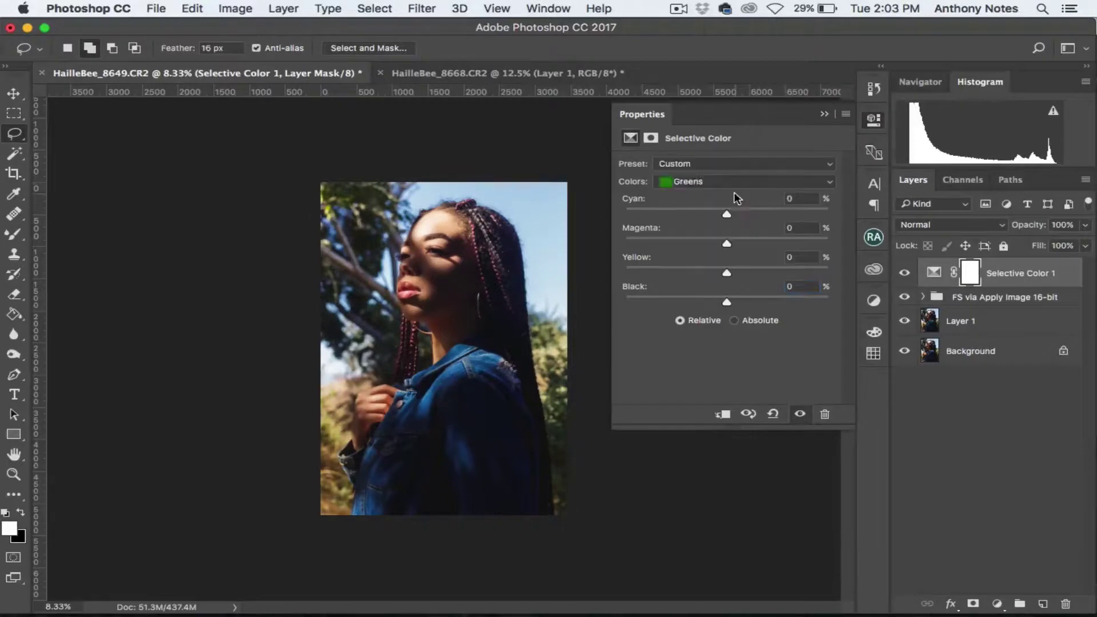
{"action": "key", "text": "Down"}
{"action": "key", "text": "Down"}
{"action": "key", "text": "Down"}
{"action": "left_click", "coordinate": [714, 181]}
{"action": "left_click", "coordinate": [714, 213]}
{"action": "left_click_drag", "start_coordinate": [726, 244], "coordinate": [731, 244]}
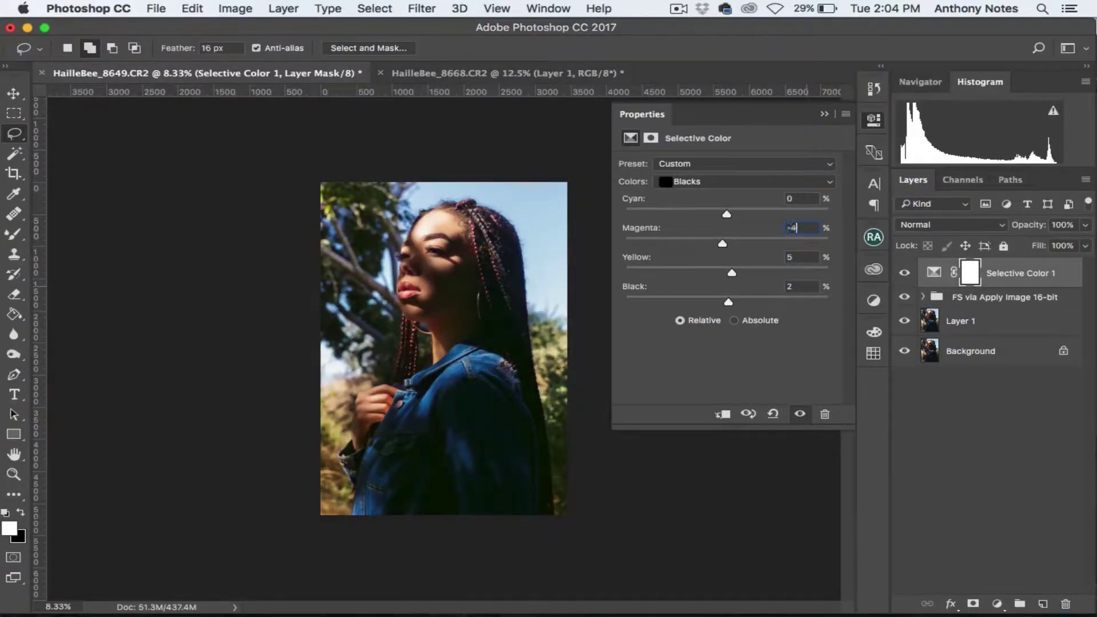
{"action": "left_click", "coordinate": [743, 181]}
{"action": "left_click", "coordinate": [785, 257]}
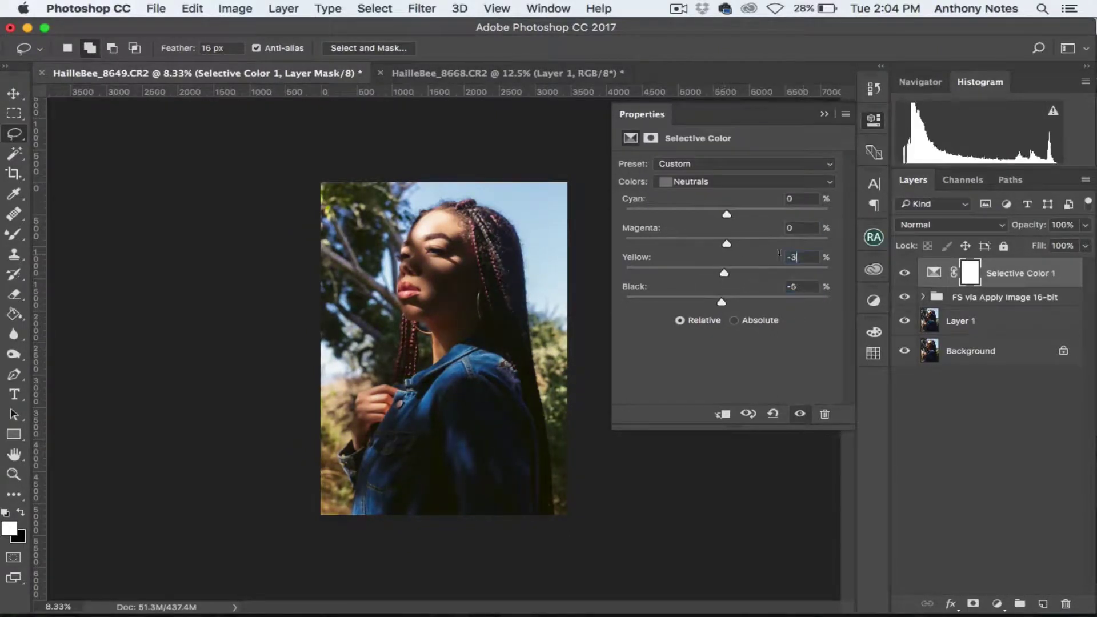
{"action": "left_click", "coordinate": [874, 120]}
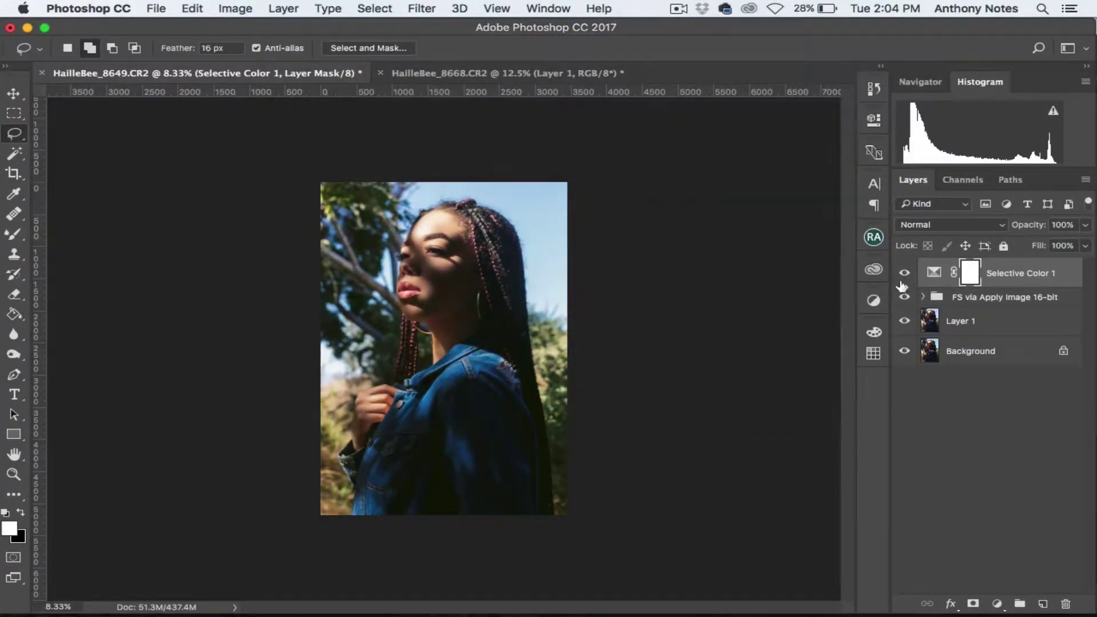
Add a Brightness/Contrast adjustment and a Vibrance adjustment at 50% opacity.
{"action": "key", "text": "super+plus"}
{"action": "left_click", "coordinate": [997, 604]}
{"action": "left_click", "coordinate": [1021, 359]}
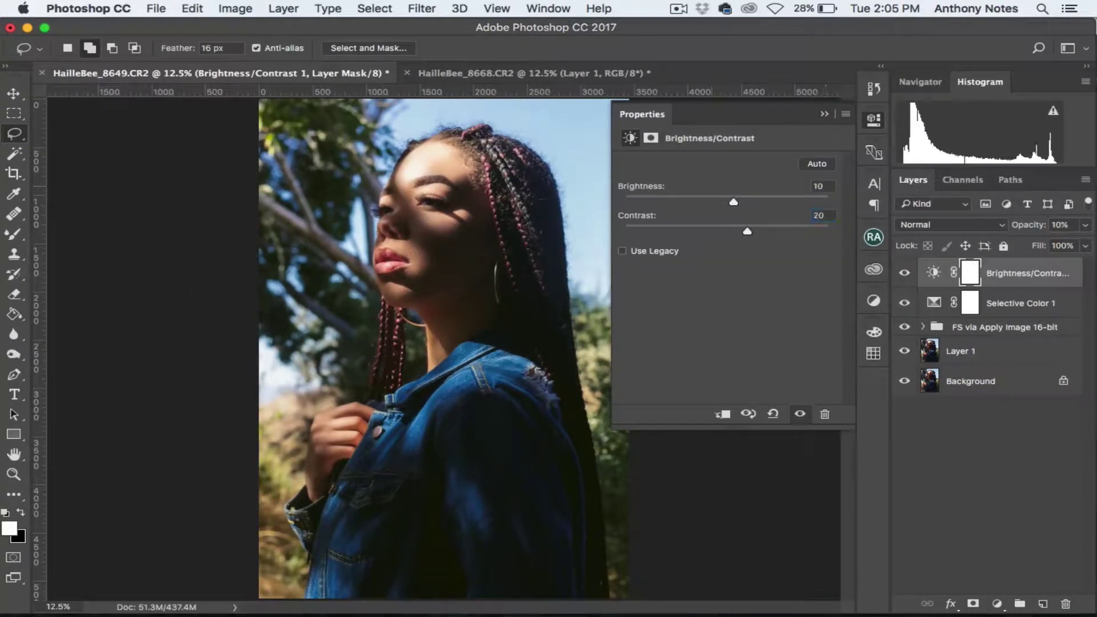
{"action": "left_click", "coordinate": [997, 604]}
{"action": "left_click", "coordinate": [994, 420]}
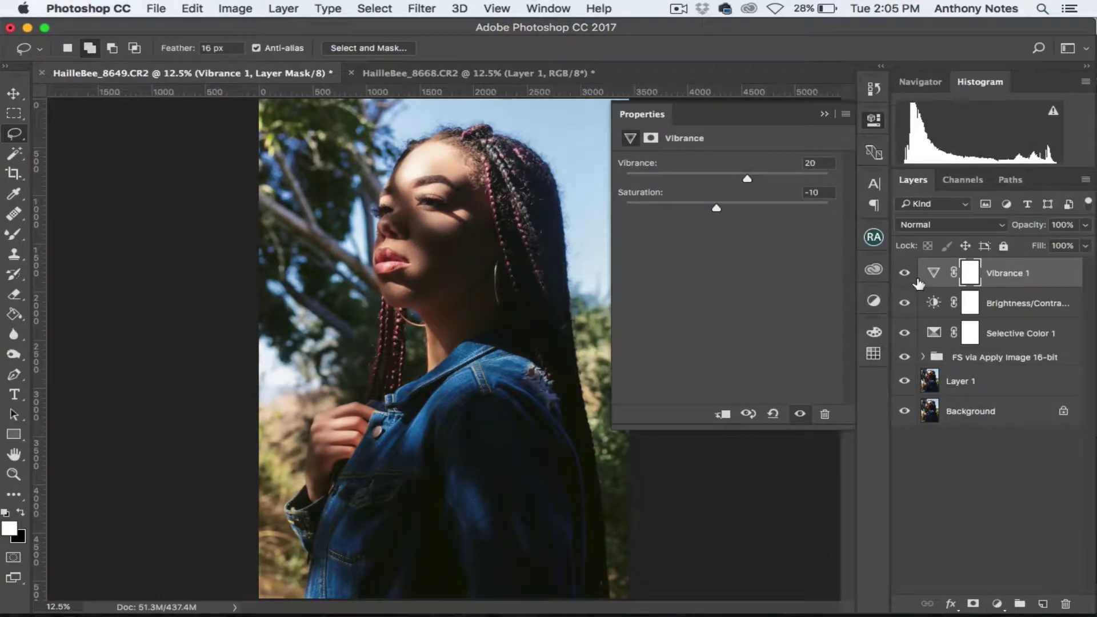
{"action": "type", "text": "50"}
{"action": "left_click", "coordinate": [874, 120]}
{"action": "key", "text": "super+minus"}
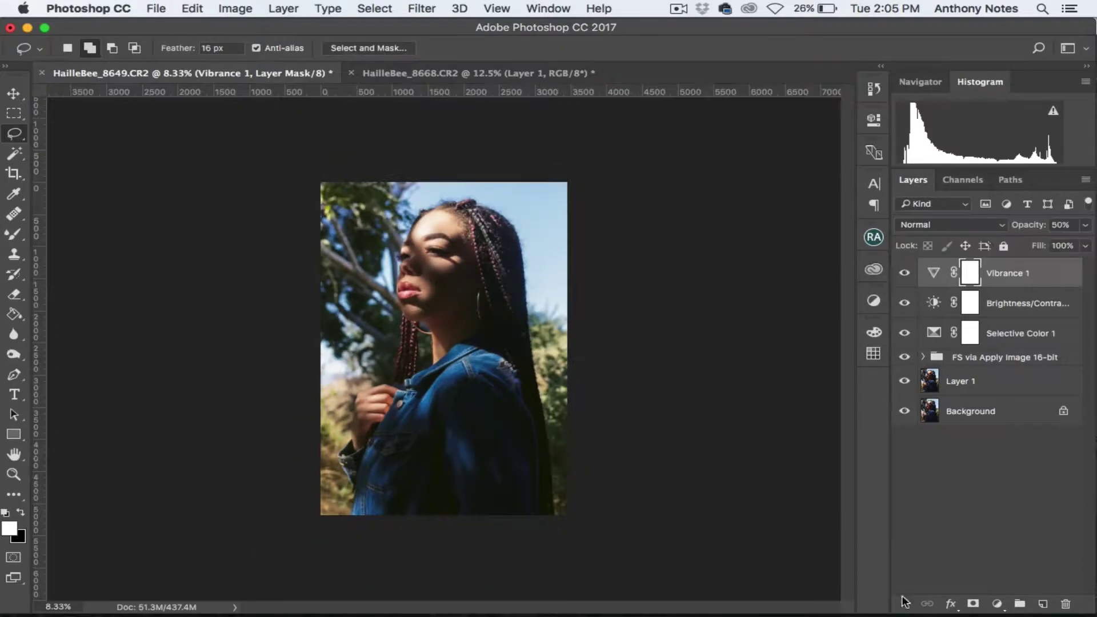
Add Levels 1 and a Levels 2 with the highlight input set to 235.
{"action": "left_click", "coordinate": [997, 603]}
{"action": "left_click", "coordinate": [1008, 372]}
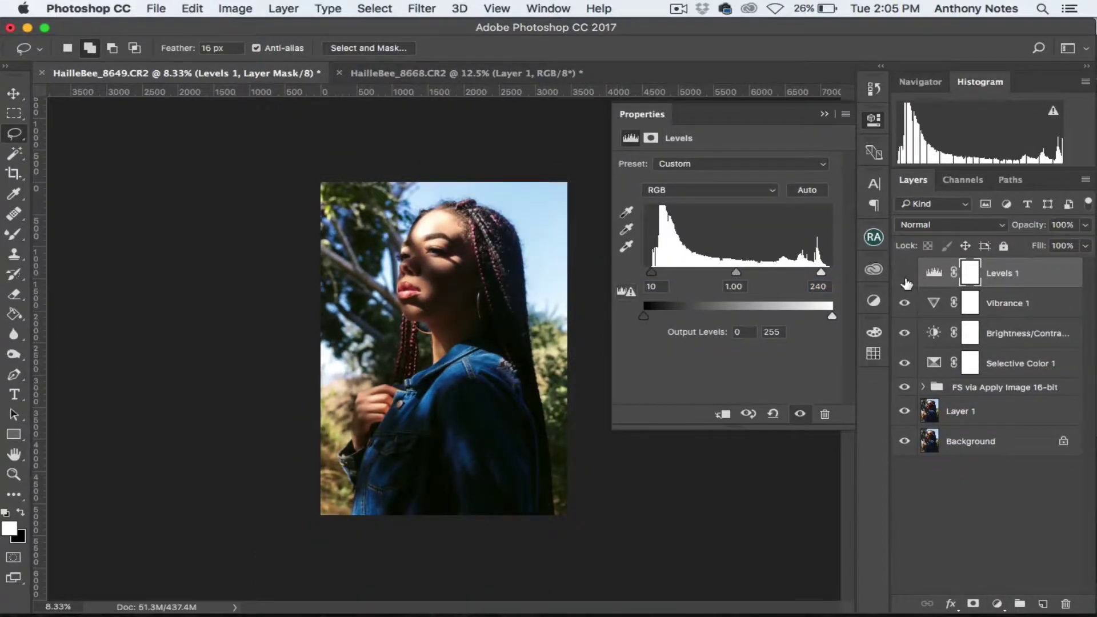
{"action": "left_click", "coordinate": [997, 604]}
{"action": "left_click", "coordinate": [971, 371]}
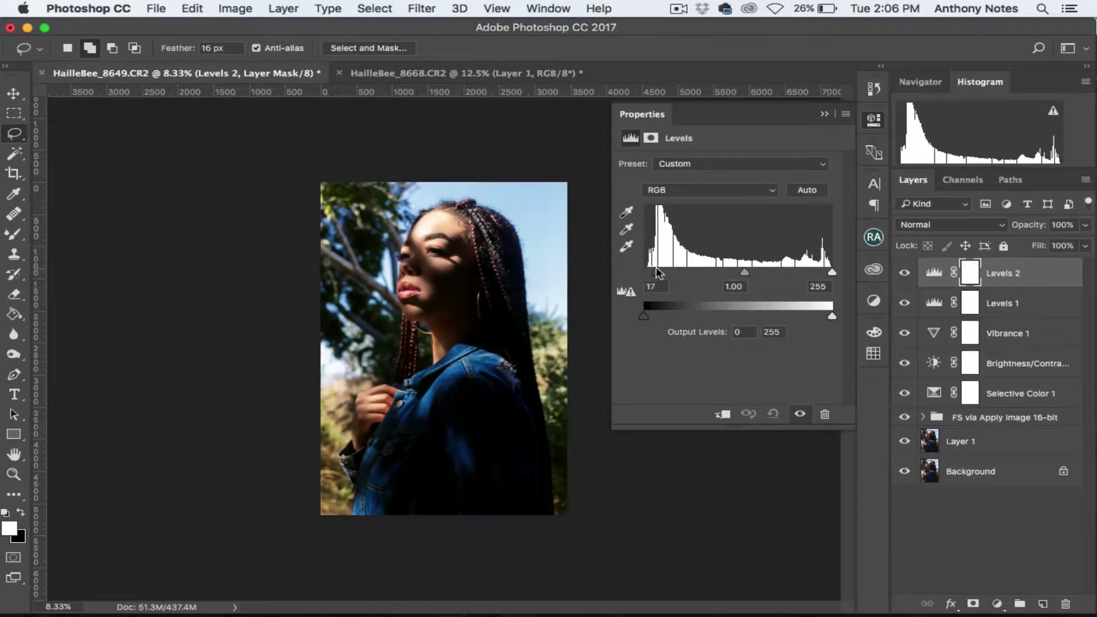
{"action": "type", "text": "235"}
{"action": "key", "text": "Return"}
Invert the Levels 2 mask and paint the brightening onto the subject, keeping edges hidden.
{"action": "key", "text": "super+i"}
{"action": "key", "text": "b"}
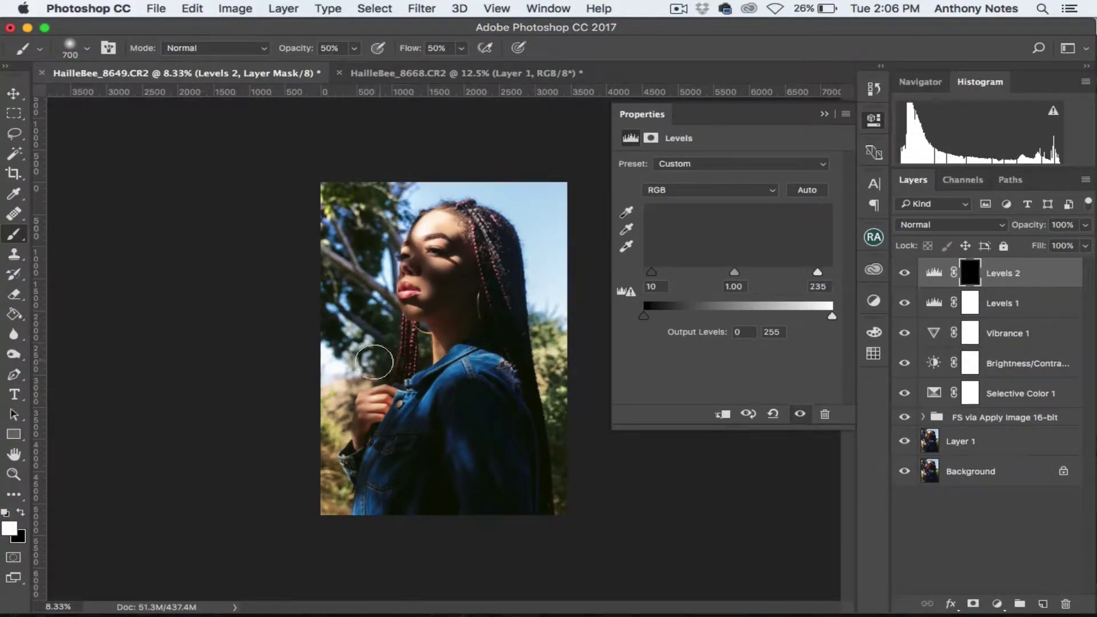
{"action": "left_click_drag", "start_coordinate": [439, 182], "coordinate": [563, 223]}
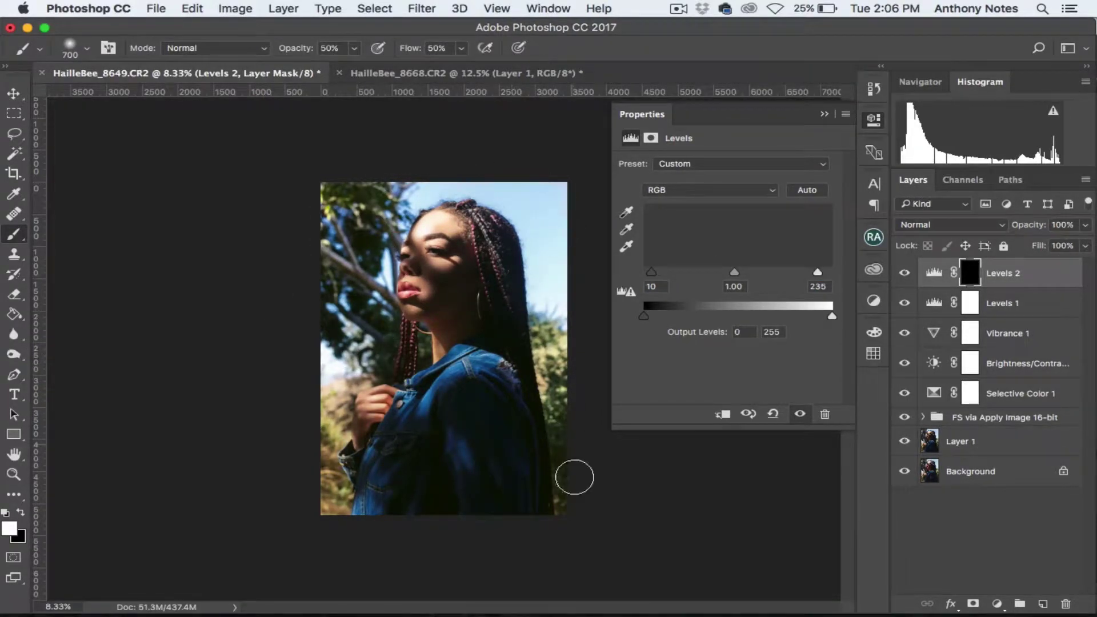
{"action": "left_click_drag", "start_coordinate": [336, 383], "coordinate": [310, 495]}
{"action": "key", "text": "x"}
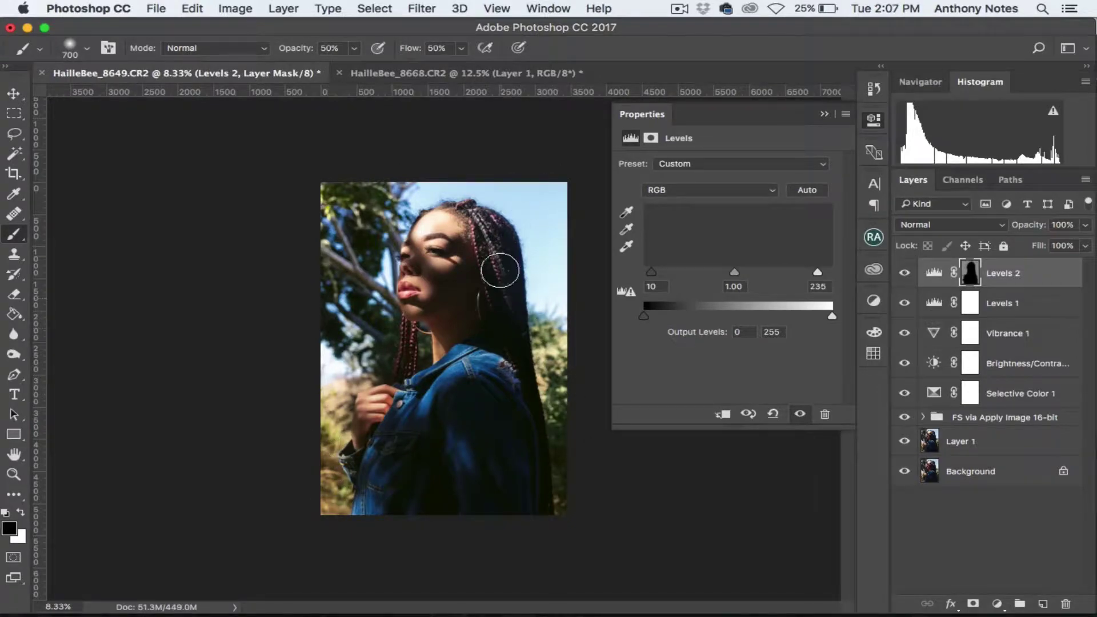
{"action": "left_click_drag", "start_coordinate": [497, 265], "coordinate": [519, 284]}
{"action": "key", "text": "x"}
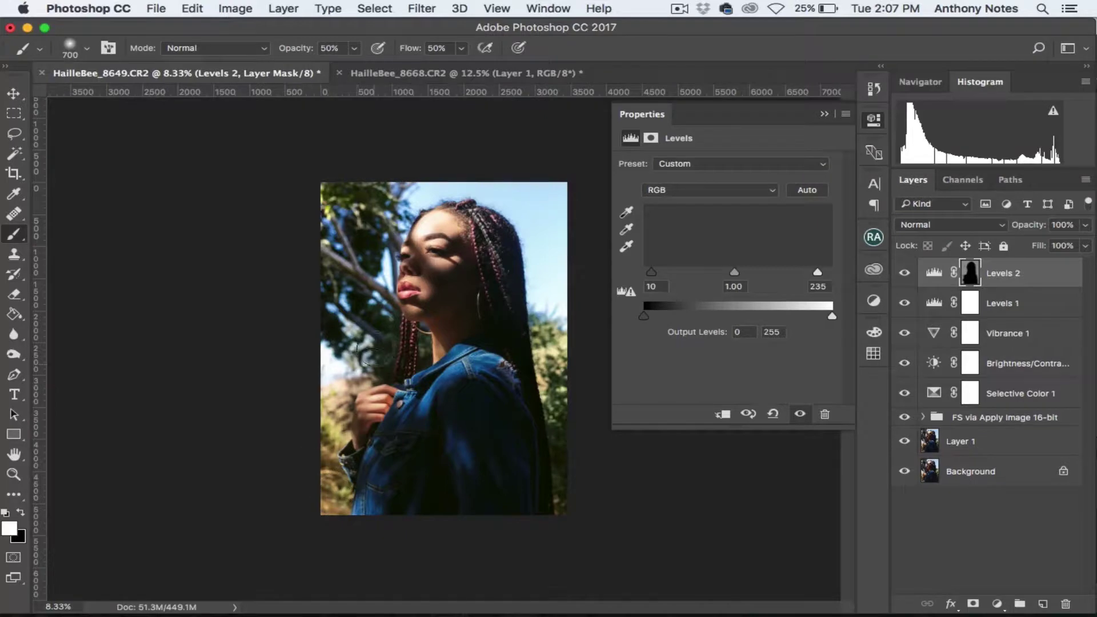
{"action": "key", "text": "x"}
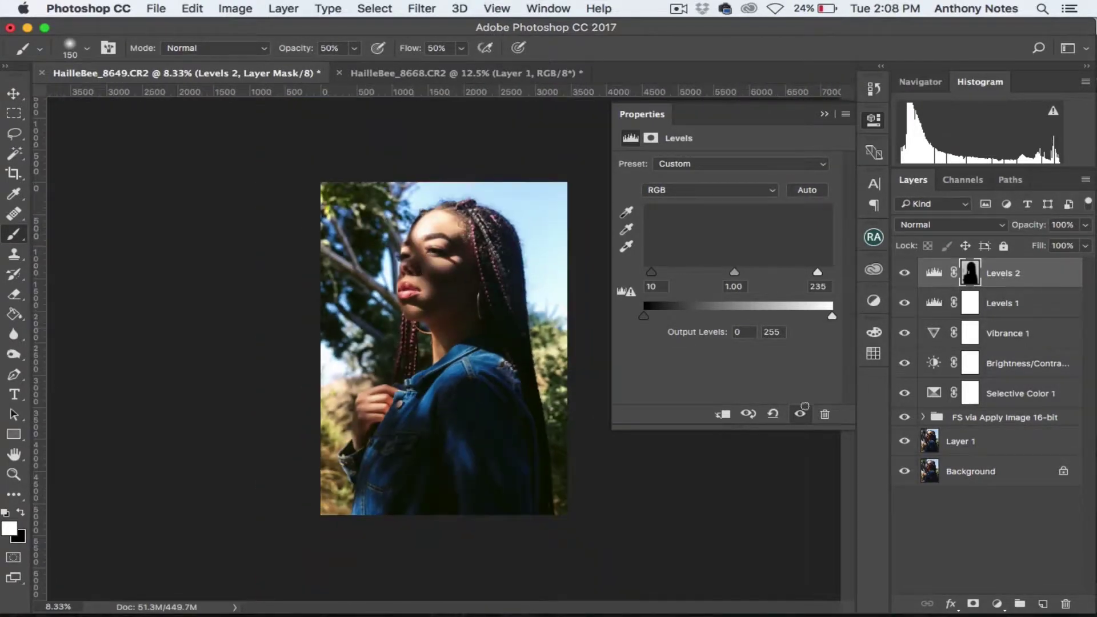
Add a Color Lookup grade using C-8920-STD.3dl at reduced opacity.
{"action": "left_click", "coordinate": [997, 604]}
{"action": "left_click", "coordinate": [995, 503]}
{"action": "left_click", "coordinate": [742, 164]}
{"action": "scroll", "coordinate": [799, 374], "scroll_direction": "down", "scroll_amount": 5}
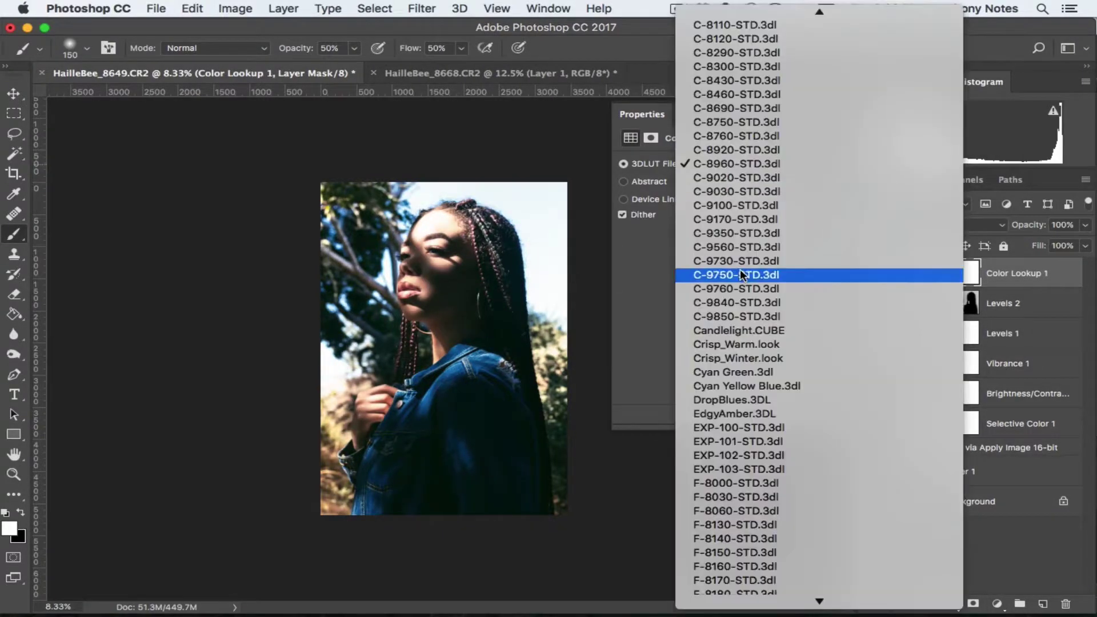
{"action": "left_click", "coordinate": [739, 269]}
{"action": "key", "text": "2"}
{"action": "key", "text": "5"}
{"action": "left_click", "coordinate": [895, 206]}
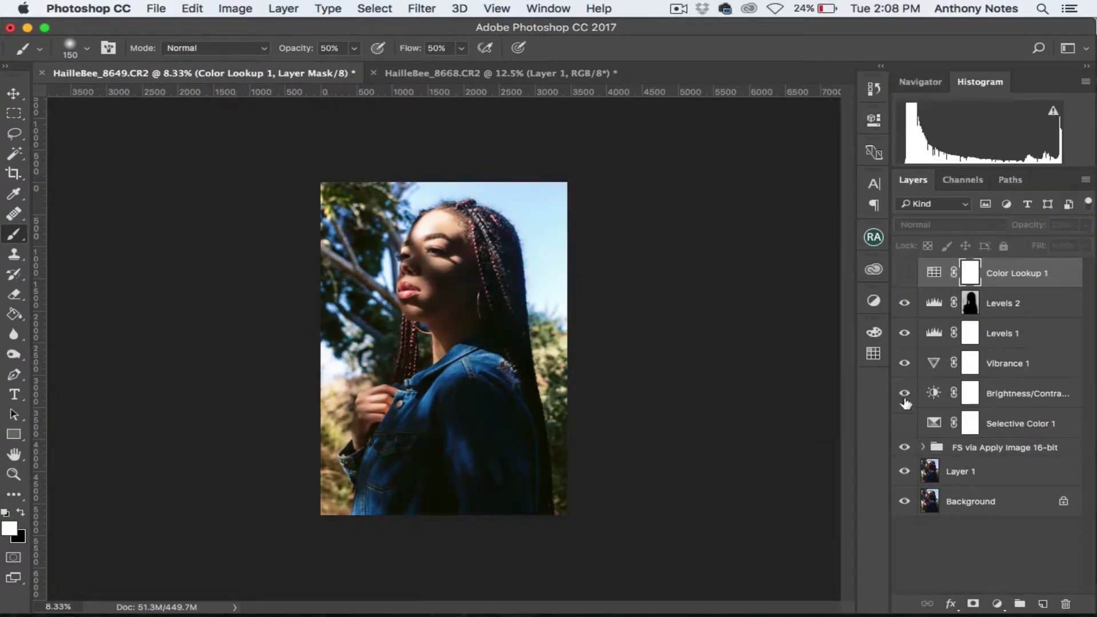
Use Apply Image to build the Color Lookup 1 mask from the photo.
{"action": "left_click", "coordinate": [236, 8]}
{"action": "left_click", "coordinate": [286, 238]}
{"action": "key", "text": "Return"}
{"action": "key", "text": "b"}
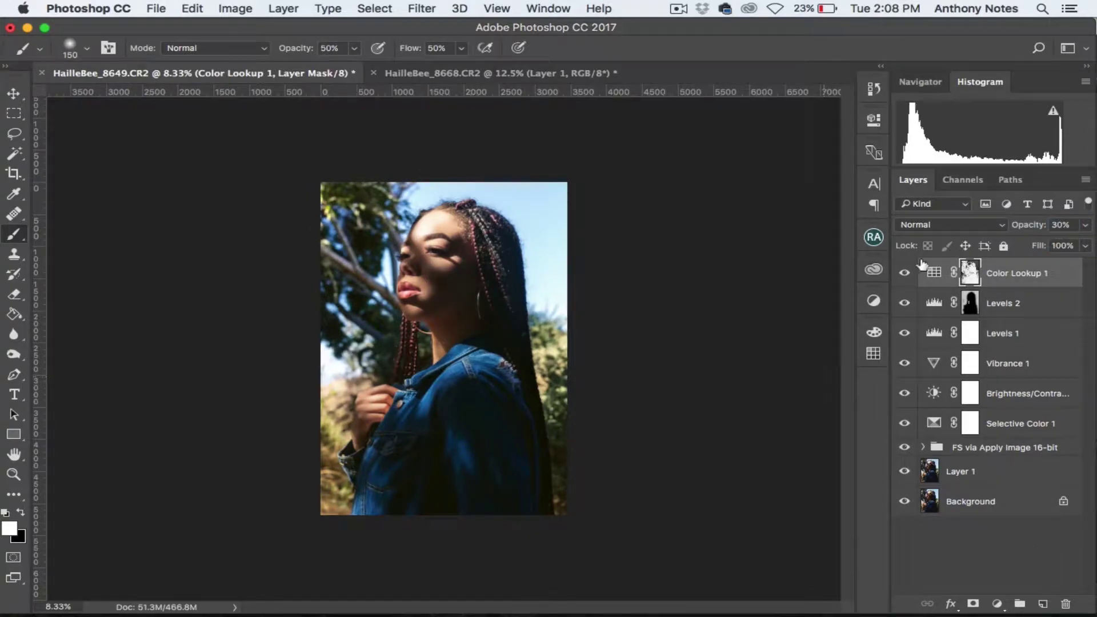
Add a second Color Lookup with F-9490-STD.3dl at 25%, using an inverted copy of the first mask.
{"action": "scroll", "coordinate": [756, 219], "scroll_direction": "down", "scroll_amount": 5}
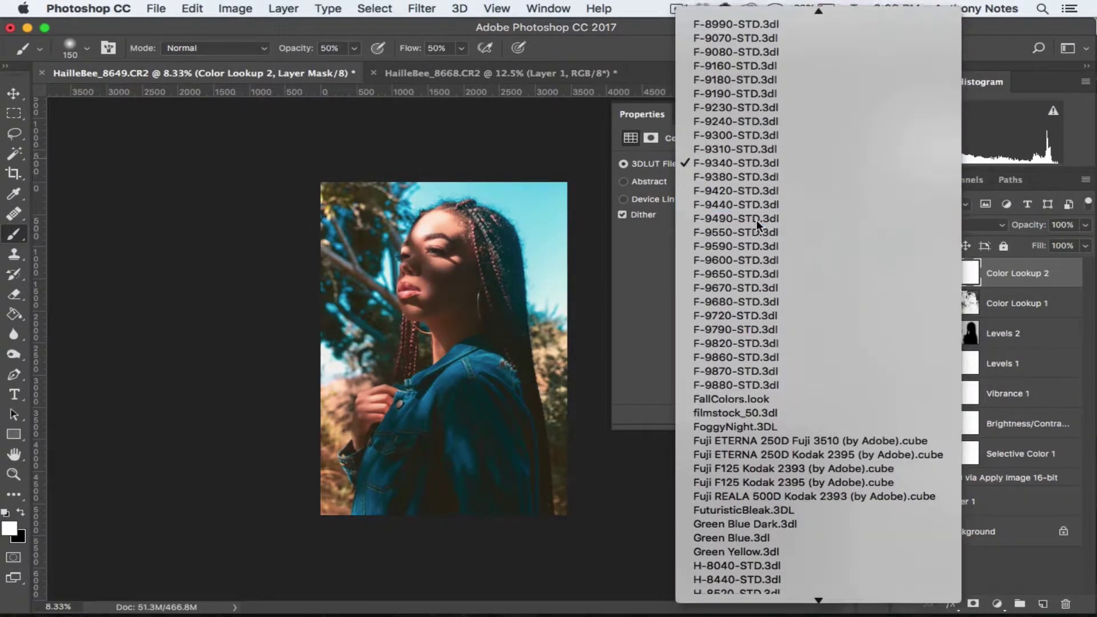
{"action": "left_click", "coordinate": [756, 219]}
{"action": "type", "text": "25"}
{"action": "left_click_drag", "start_coordinate": [970, 303], "coordinate": [969, 273]}
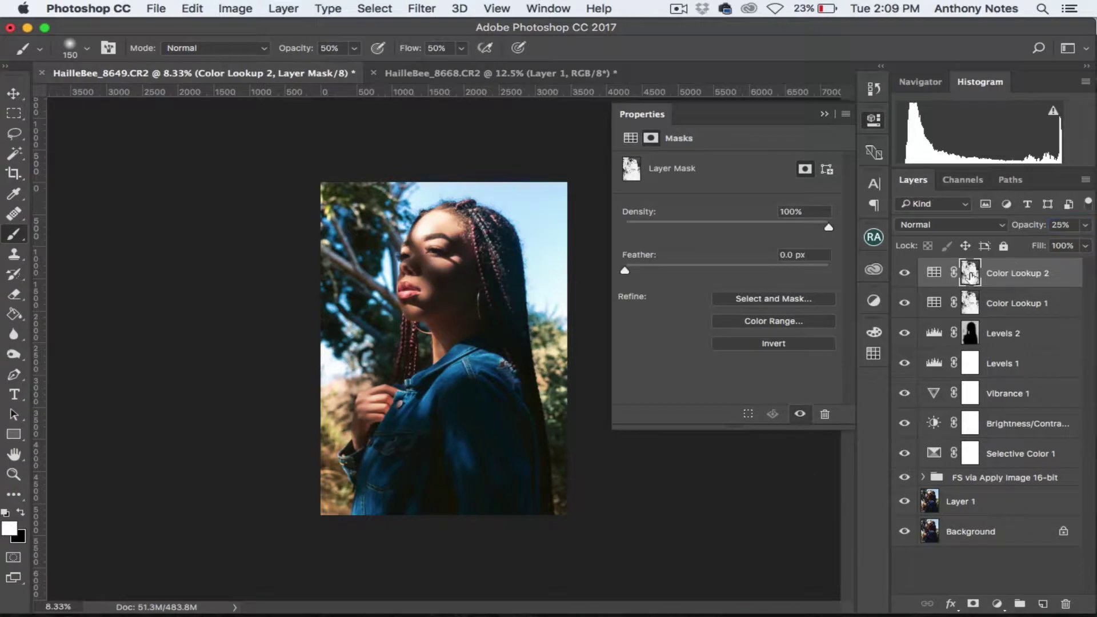
{"action": "key", "text": "ctrl+i"}
Group all adjustment layers down to Selective Color 1 into a group named FX.
{"action": "left_click", "coordinate": [1022, 275]}
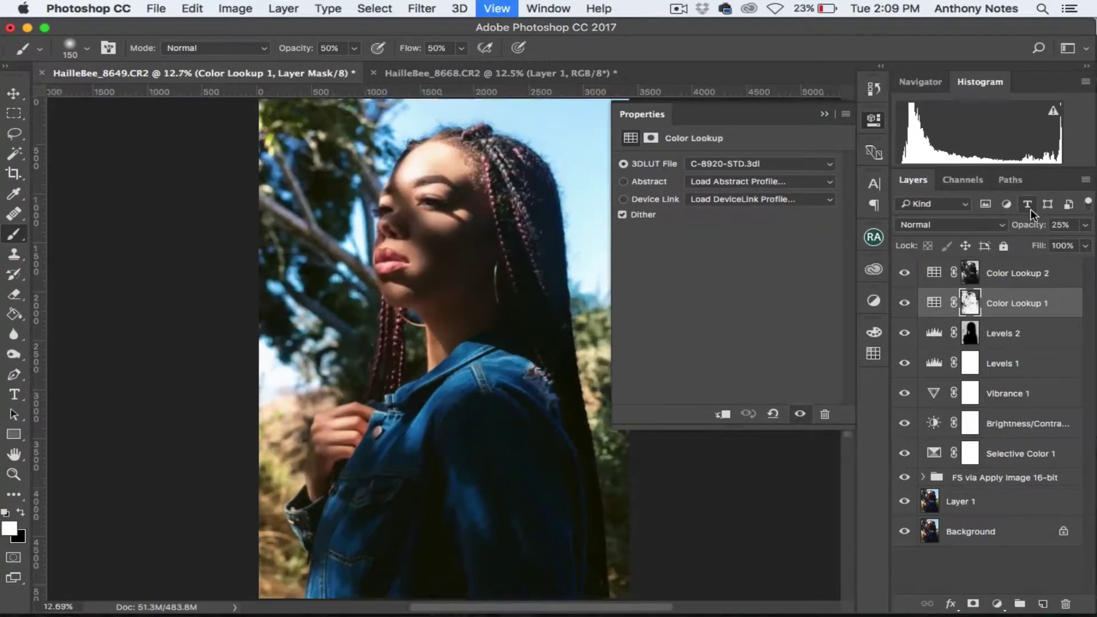
{"action": "left_click", "coordinate": [965, 452], "text": "shift"}
{"action": "key", "text": "ctrl+g"}
{"action": "double_click", "coordinate": [965, 267]}
{"action": "type", "text": "FX"}
{"action": "key", "text": "Return"}
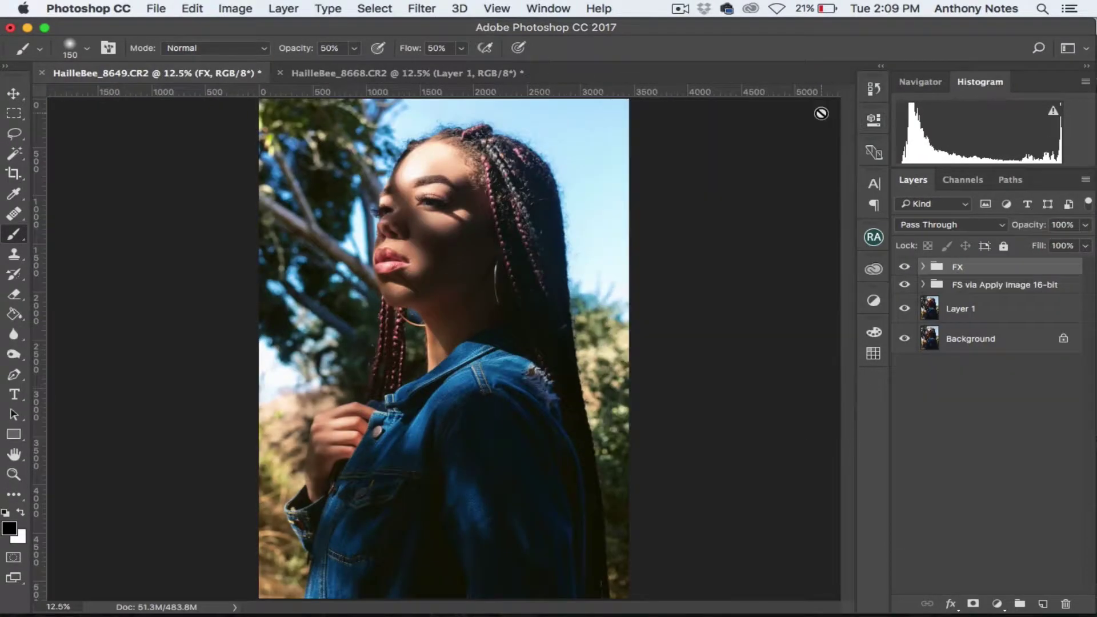
Run the sharpening action and the dodge-and-burn layer setup from the retouching actions.
{"action": "left_click", "coordinate": [874, 237]}
{"action": "left_click", "coordinate": [804, 148]}
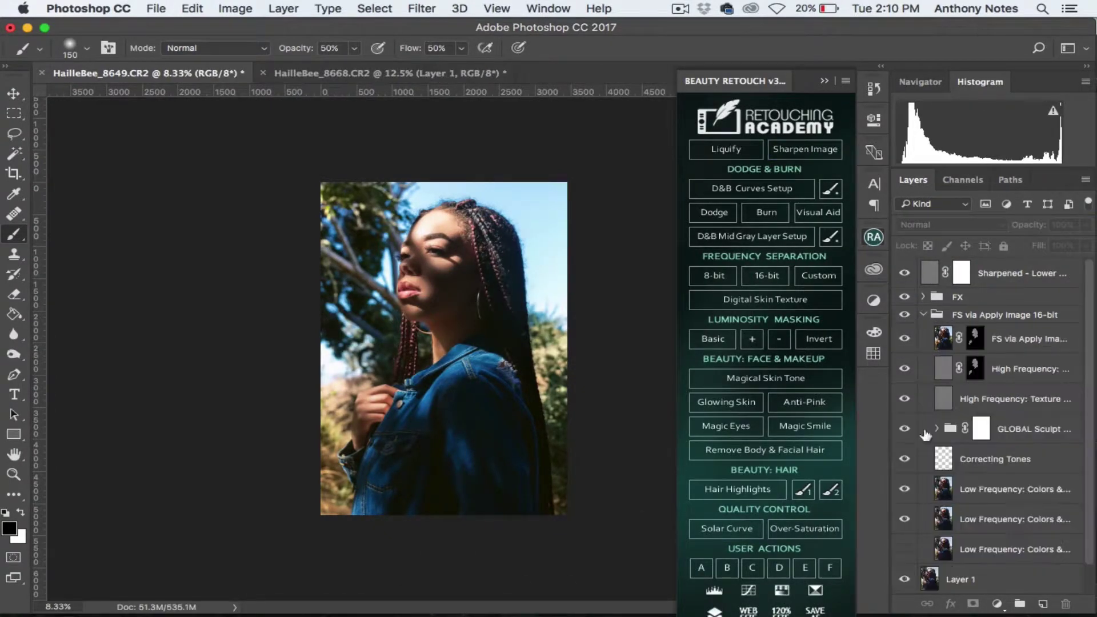
{"action": "left_click", "coordinate": [781, 236]}
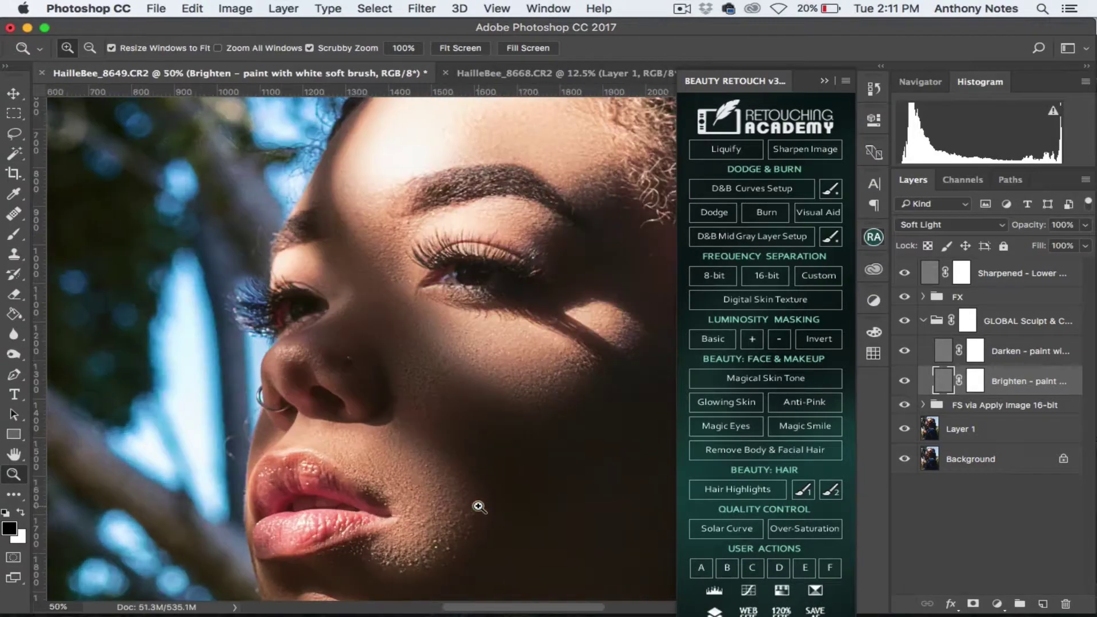
Dodge the shadow under the eye at 20% exposure, toggling the Brighten layer to compare.
{"action": "left_click", "coordinate": [446, 460]}
{"action": "key", "text": "o"}
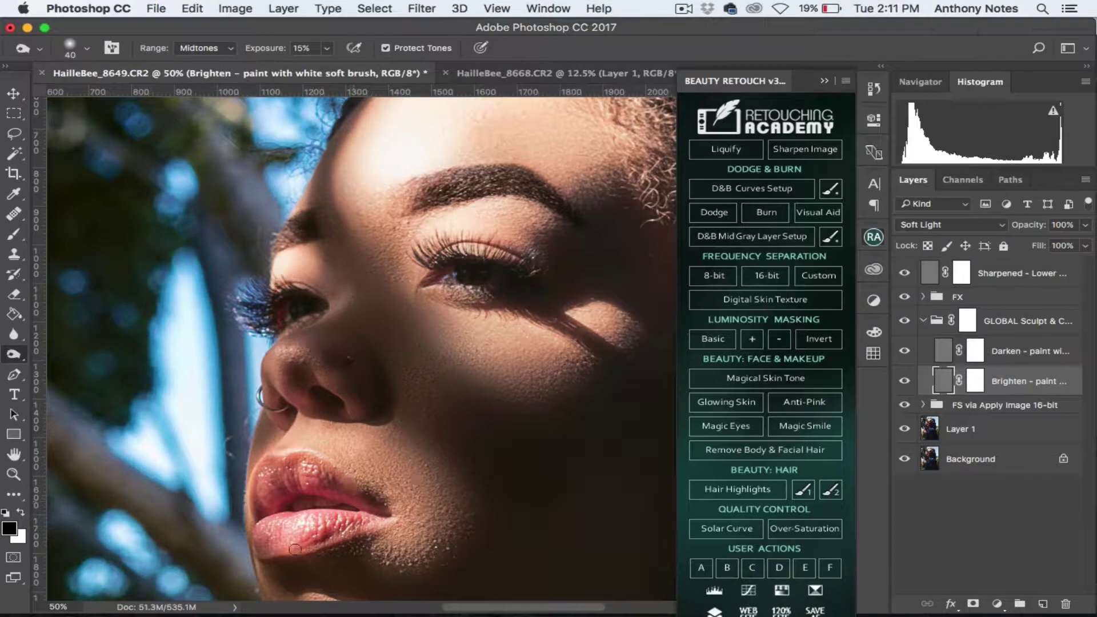
{"action": "key", "text": "2"}
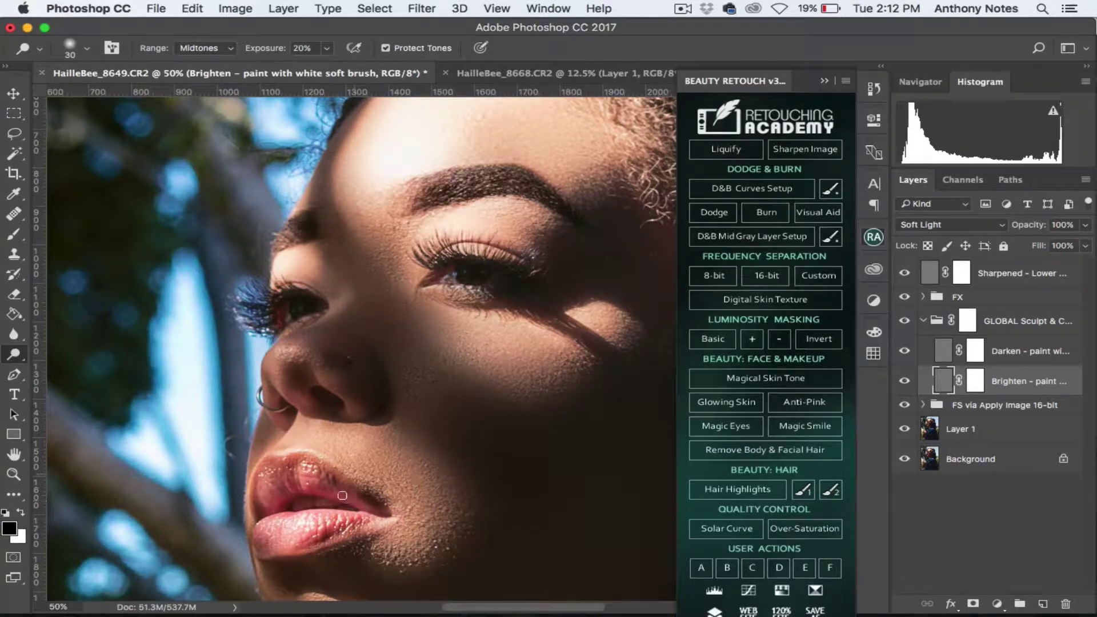
{"action": "key", "text": "bracketleft"}
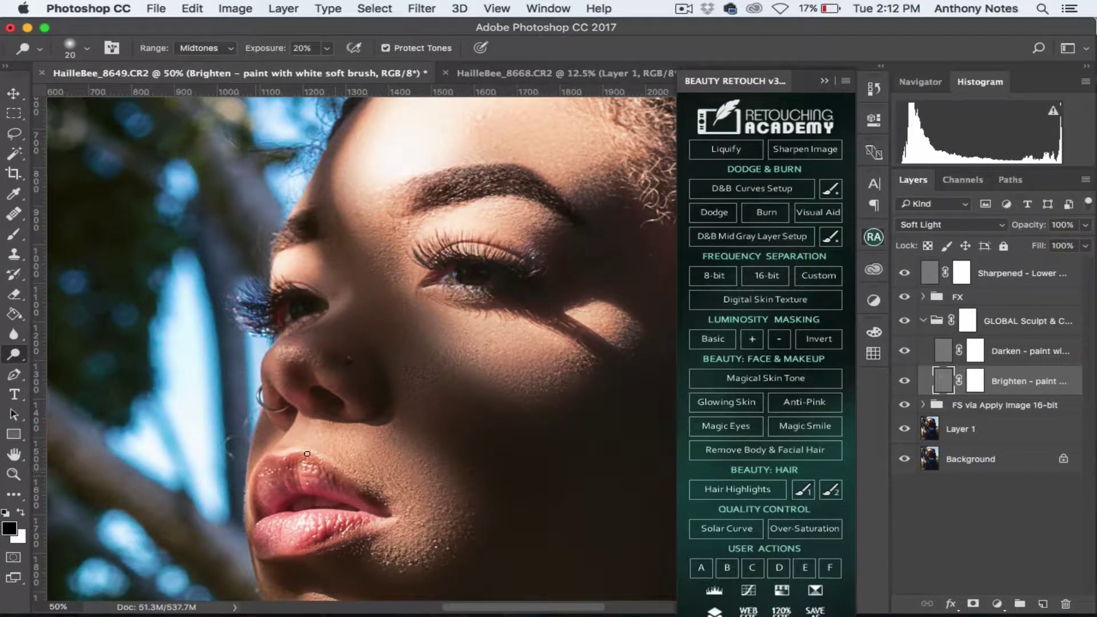
{"action": "left_click", "coordinate": [904, 381]}
{"action": "left_click", "coordinate": [904, 381]}
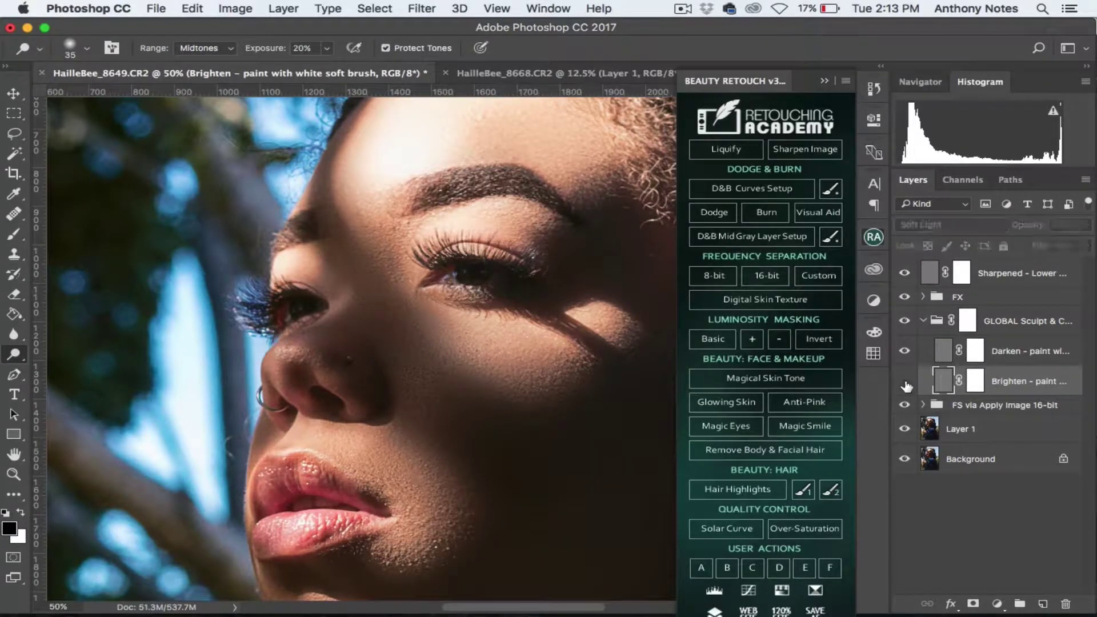
{"action": "left_click_drag", "start_coordinate": [483, 294], "coordinate": [446, 298]}
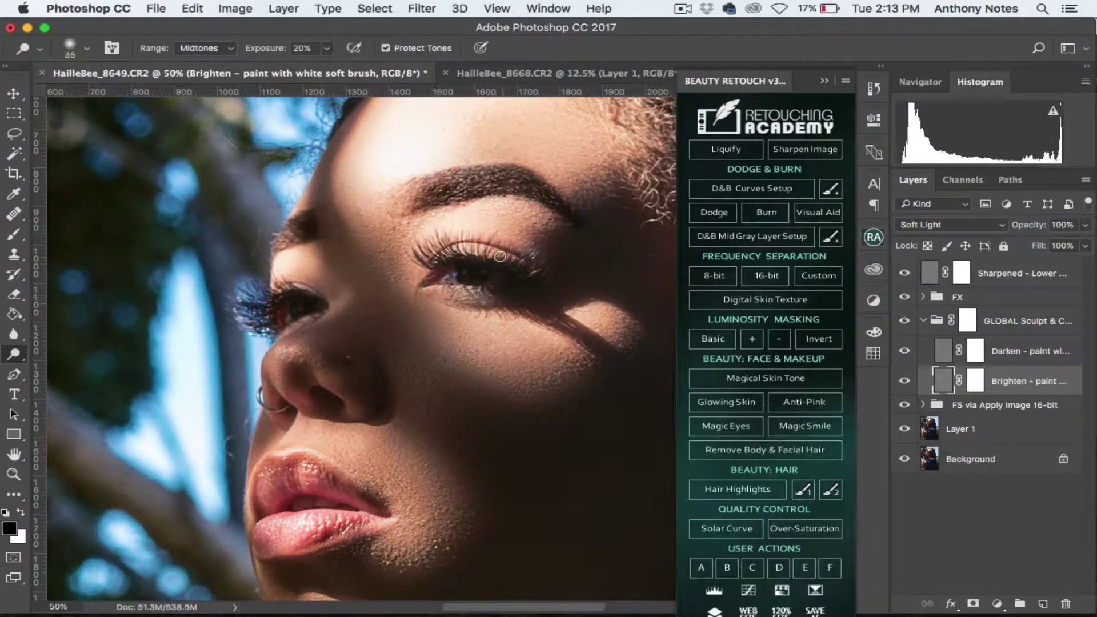
{"action": "key", "text": "shift+o"}
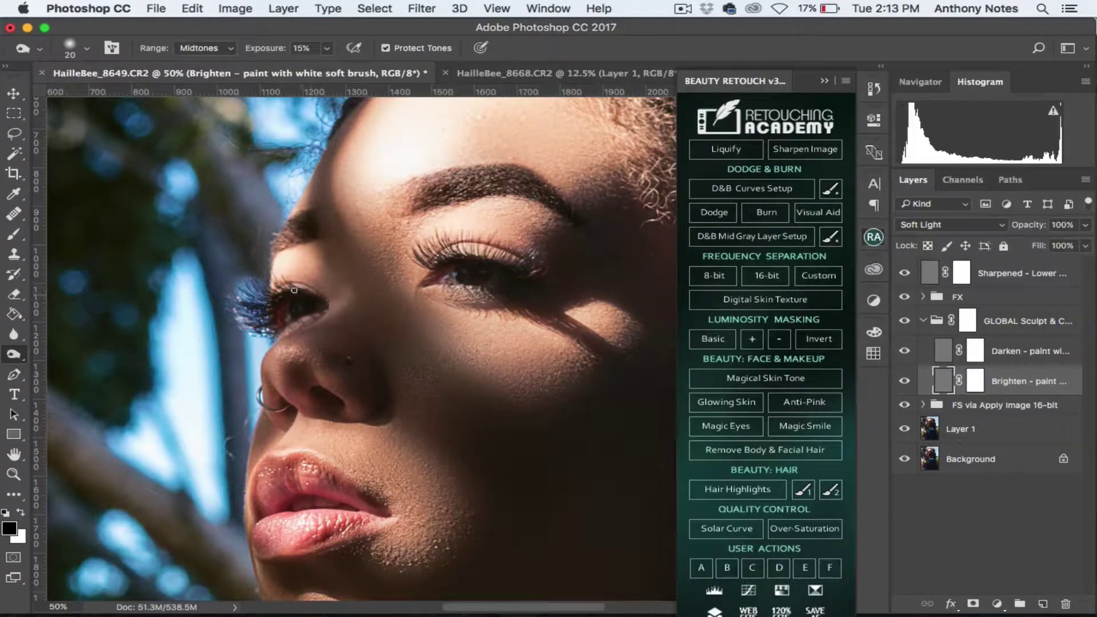
{"action": "type", "text": "30"}
Collapse the dodge and burn group and stamp all visible layers into a new layer.
{"action": "left_click", "coordinate": [923, 321]}
{"action": "key", "text": "ctrl+j"}
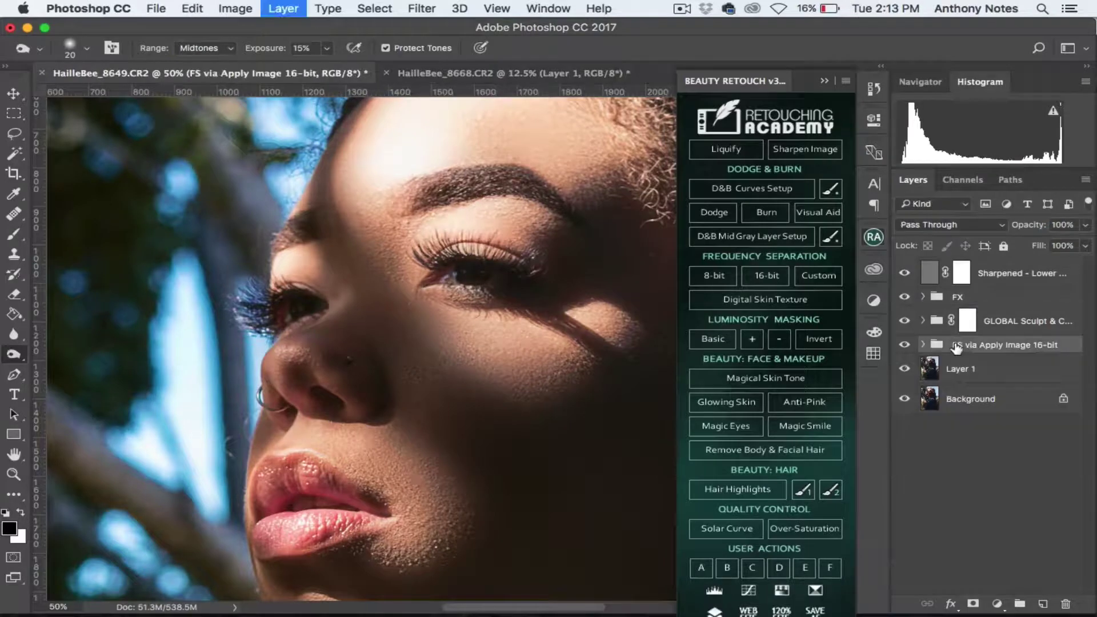
{"action": "key", "text": "z"}
{"action": "left_click", "coordinate": [369, 259]}
Clone-stamp the upper lash line clean, checking it at 200% and full view.
{"action": "key", "text": "s"}
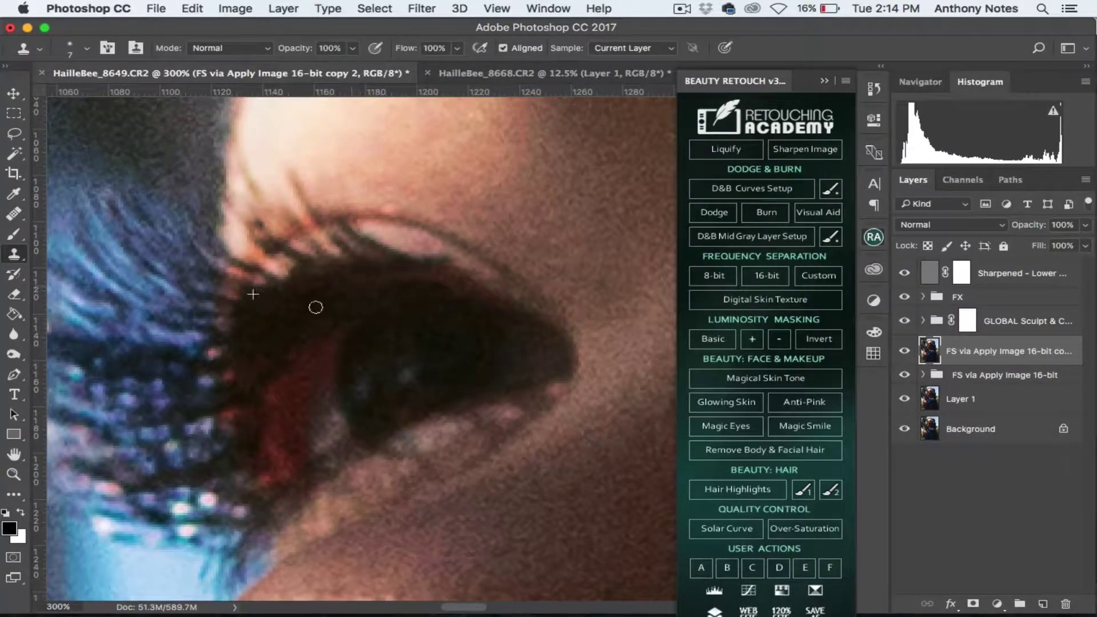
{"action": "left_click_drag", "start_coordinate": [398, 276], "coordinate": [440, 284]}
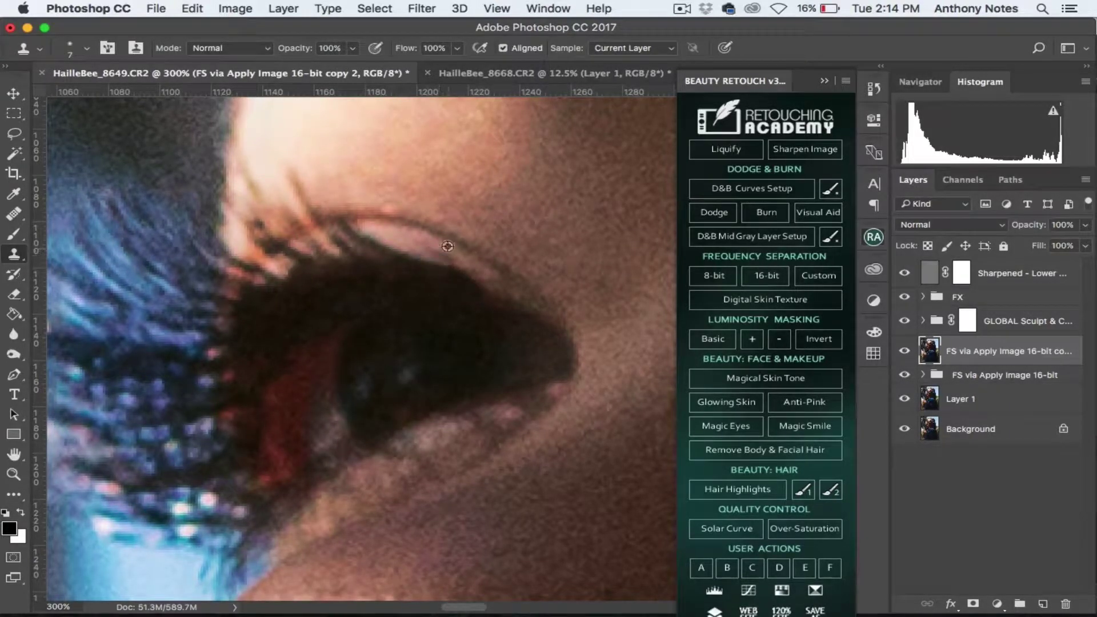
{"action": "key", "text": "ctrl+0"}
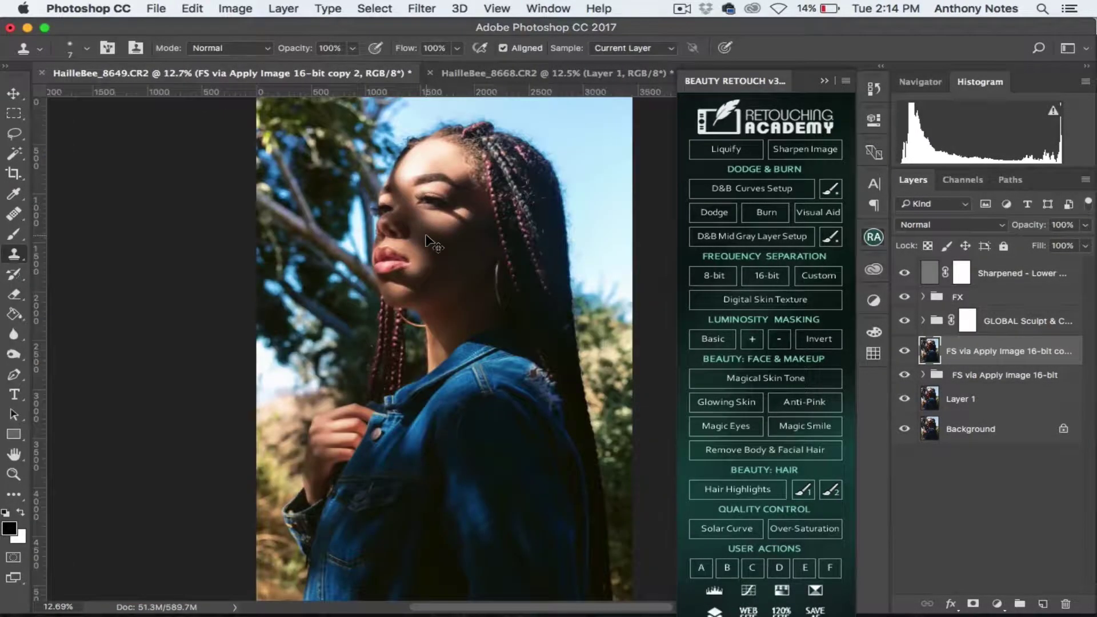
{"action": "left_click_drag", "start_coordinate": [412, 244], "coordinate": [347, 200]}
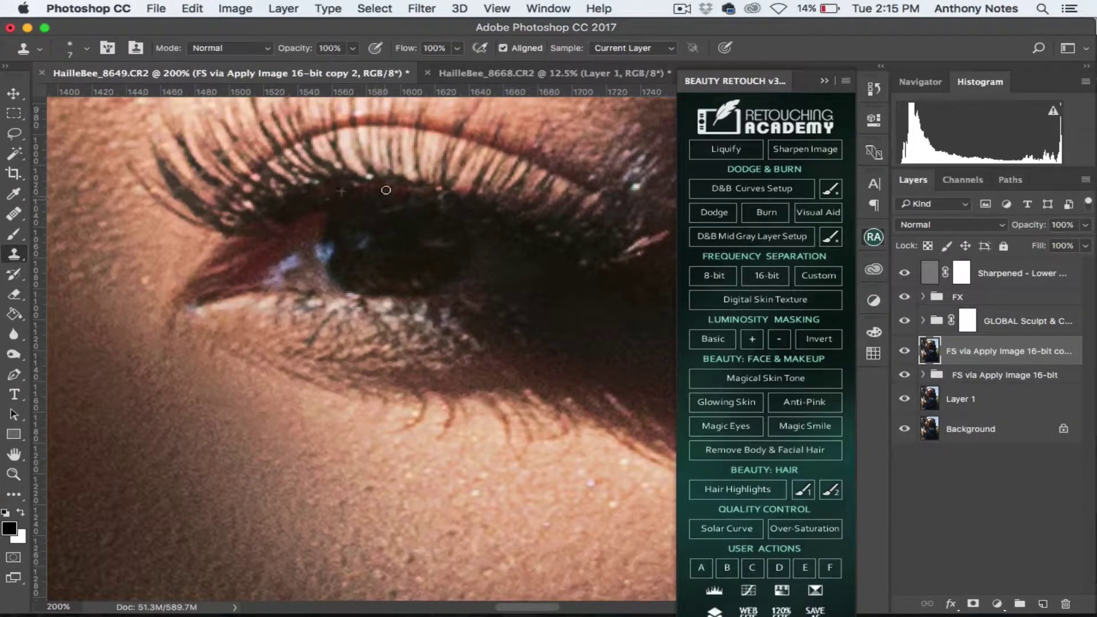
{"action": "key", "text": "ctrl+0"}
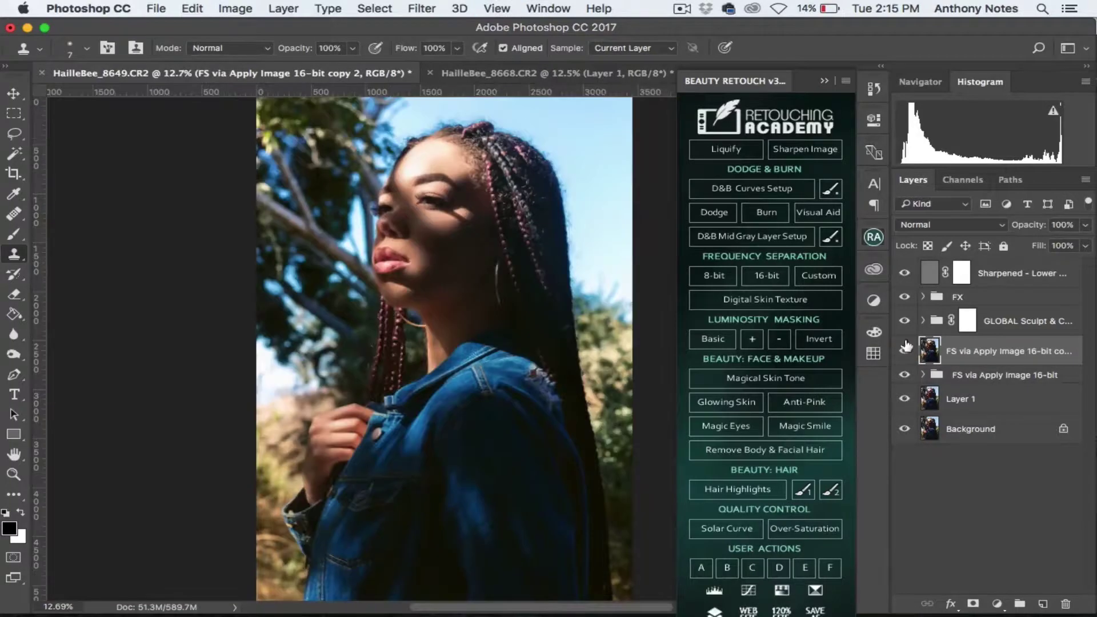
Collapse the FS via Apply Image 16-bit group and run the group-and-duplicate action.
{"action": "left_click", "coordinate": [1055, 58]}
{"action": "left_click", "coordinate": [971, 375]}
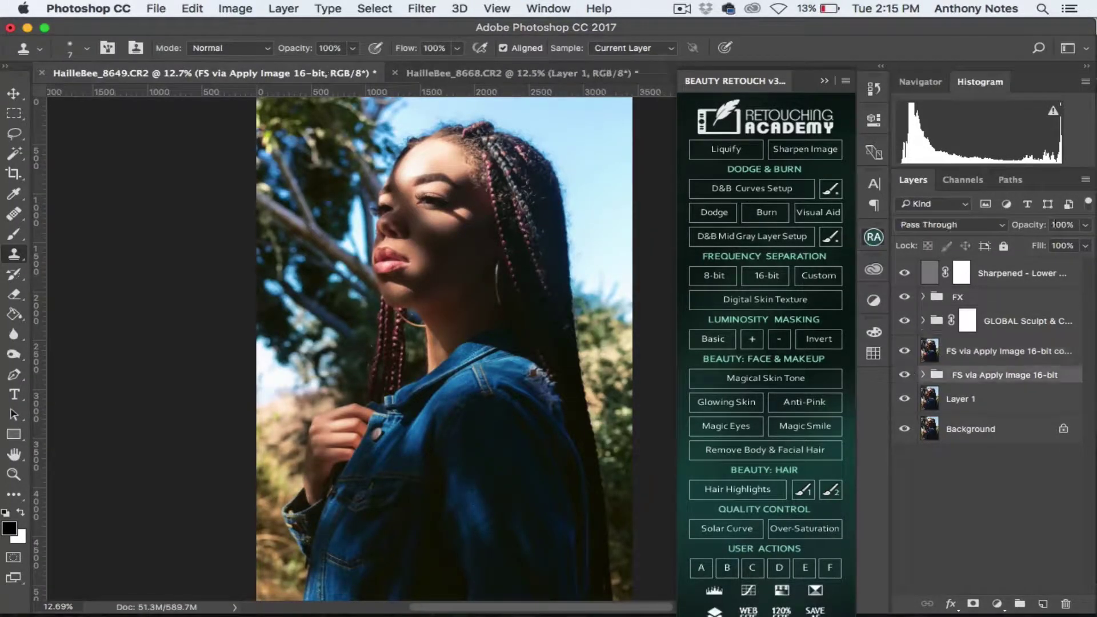
{"action": "left_click", "coordinate": [923, 375]}
{"action": "key", "text": "F2"}
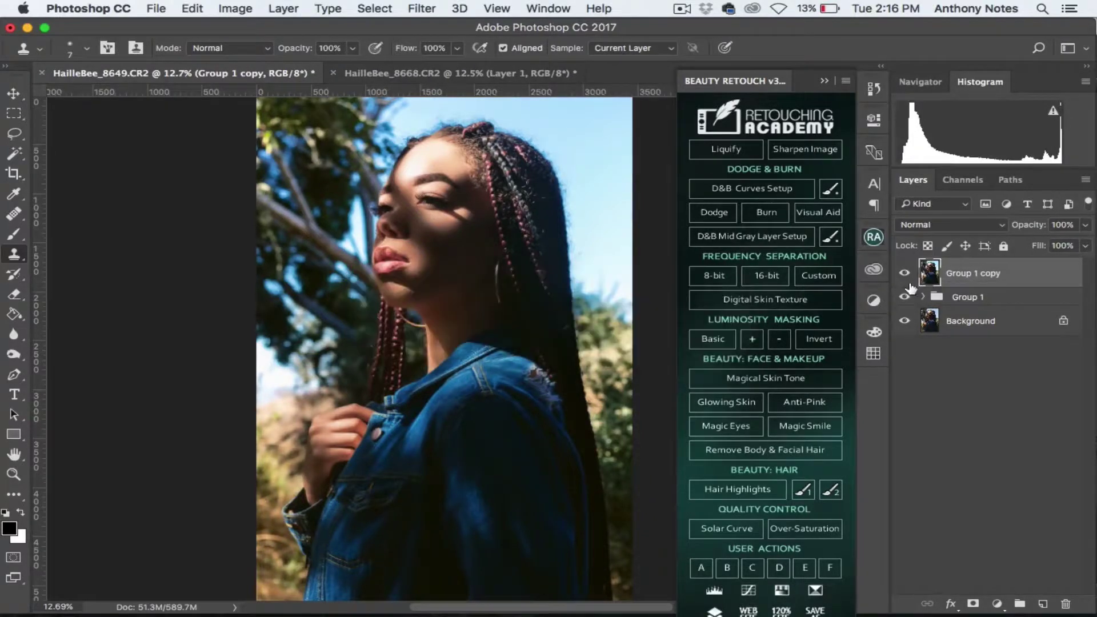
{"action": "left_click", "coordinate": [1015, 321]}
{"action": "type", "text": "Sharpen"}
Apply a light Shadows/Highlights shadow lift to the duplicated layer.
{"action": "double_click", "coordinate": [1010, 368]}
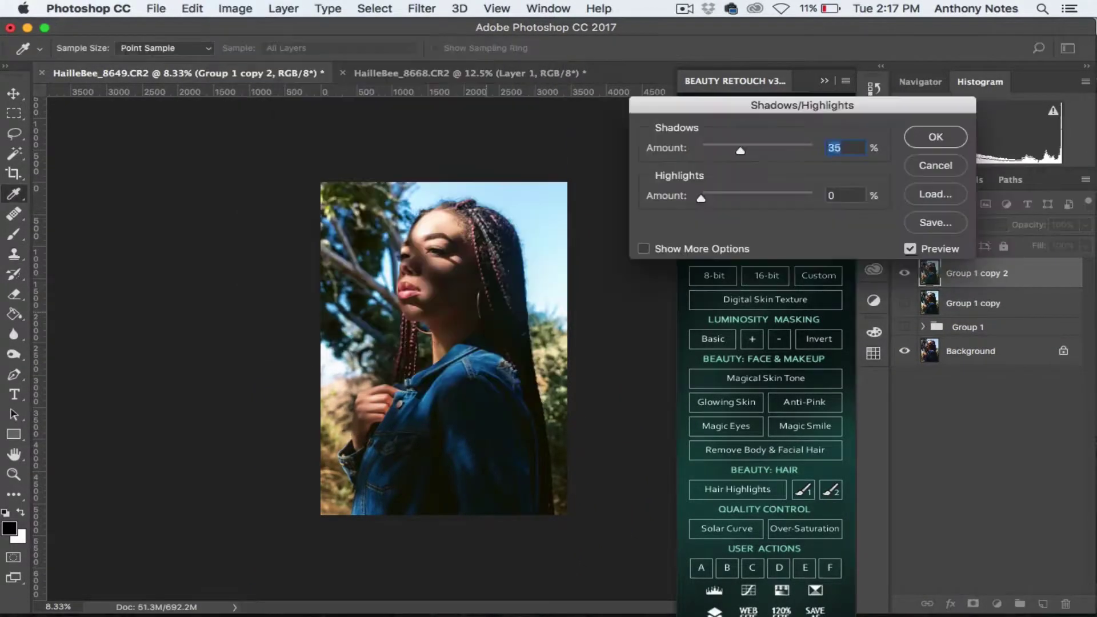
{"action": "type", "text": "6"}
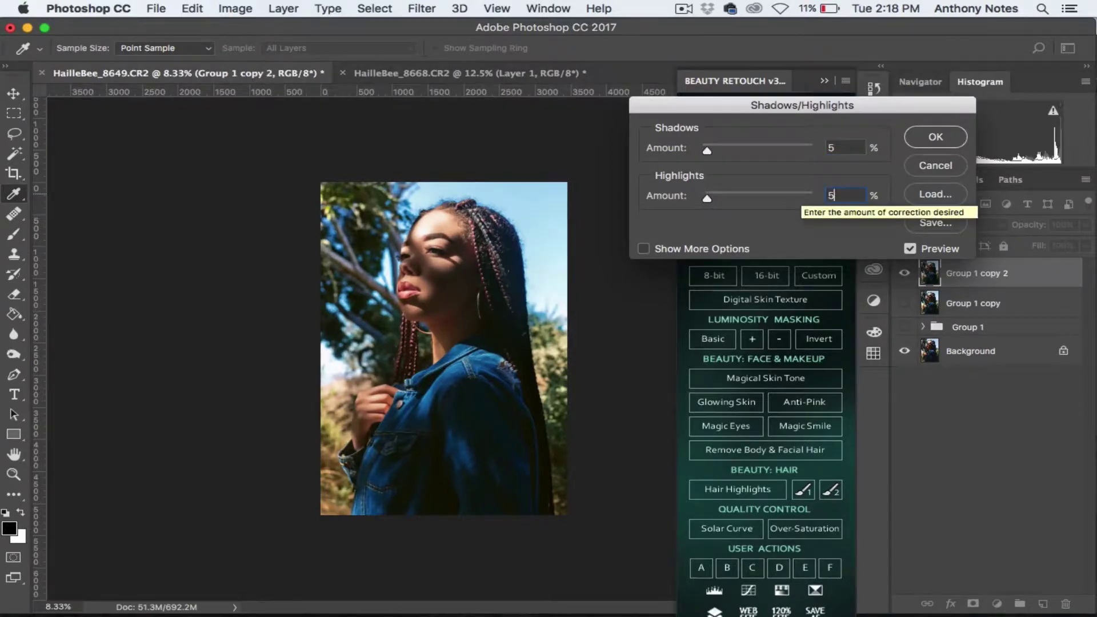
{"action": "key", "text": "Return"}
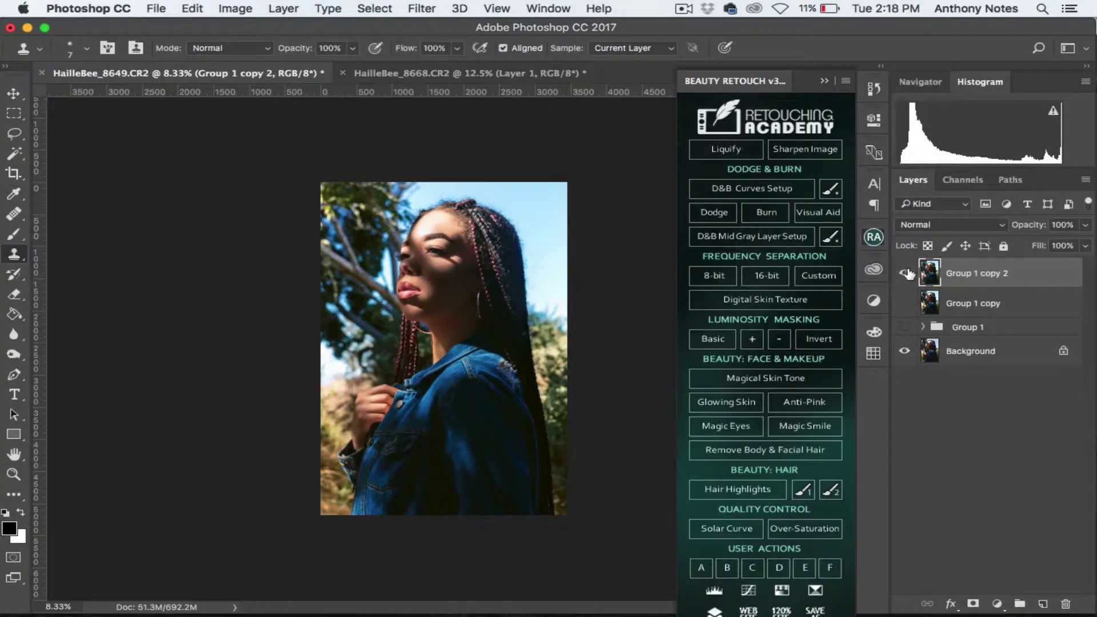
Rename the two merged layers Image and Image +10 Shadow.
{"action": "double_click", "coordinate": [973, 303]}
{"action": "type", "text": "ge"}
{"action": "key", "text": "Tab"}
{"action": "type", "text": "Image"}
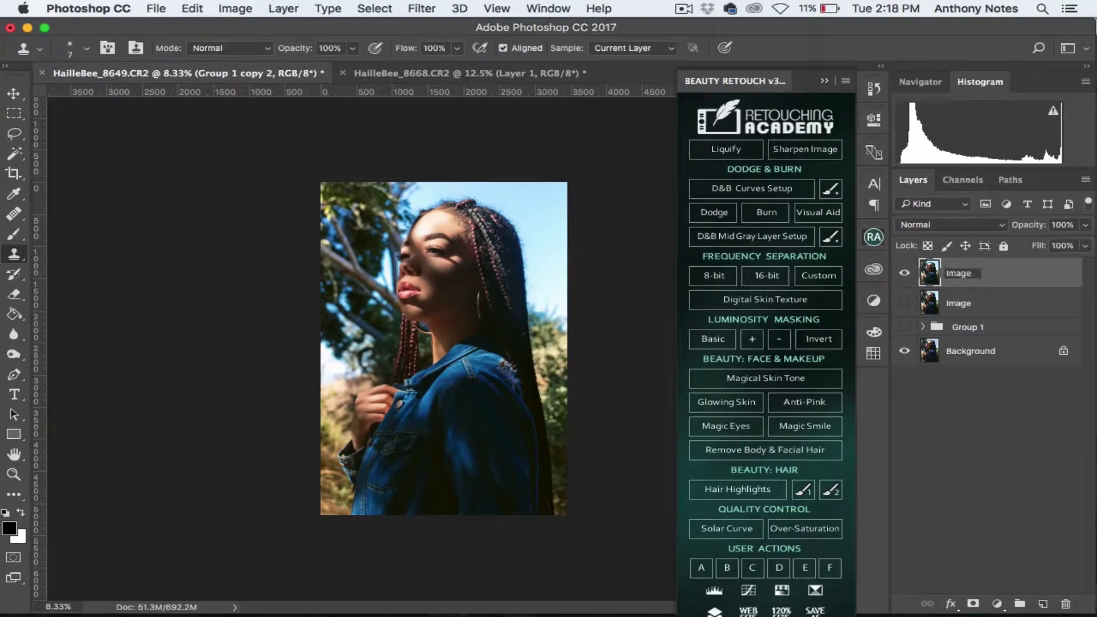
{"action": "type", "text": " +10 Shadow"}
{"action": "key", "text": "Return"}
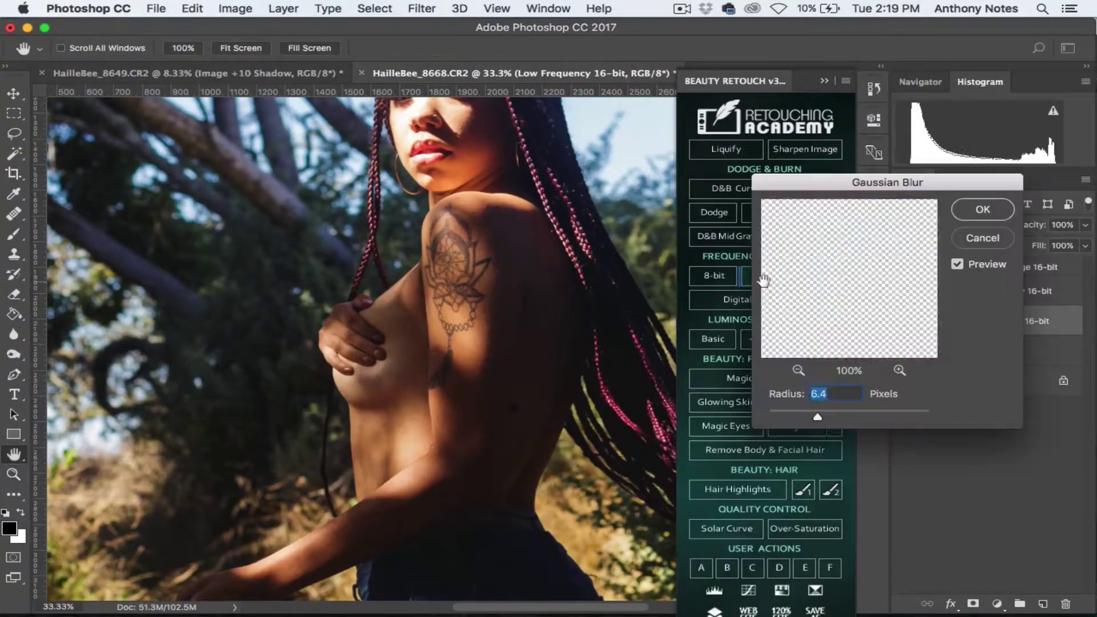
Finish the frequency separation and Gaussian-blur the lassoed arm on the Low Frequency layer.
{"action": "key", "text": "Return"}
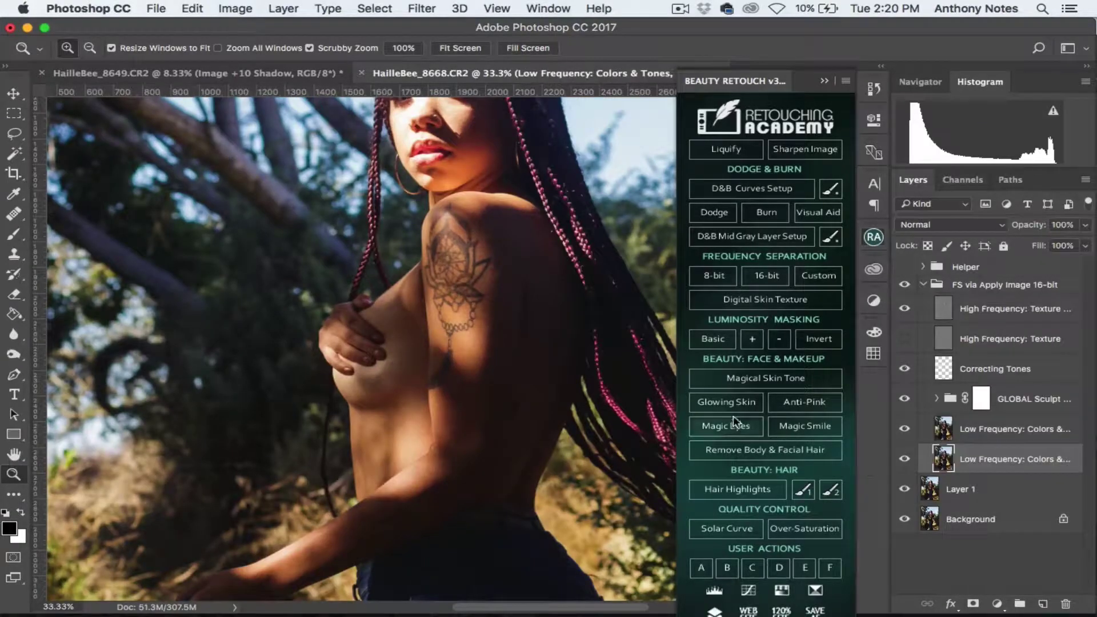
{"action": "mouse_move", "coordinate": [543, 232]}
{"action": "left_mouse_down"}
{"action": "mouse_move", "coordinate": [462, 203]}
{"action": "mouse_move", "coordinate": [514, 285]}
{"action": "mouse_move", "coordinate": [520, 427]}
{"action": "mouse_move", "coordinate": [335, 403]}
{"action": "mouse_move", "coordinate": [558, 269]}
{"action": "left_mouse_up"}
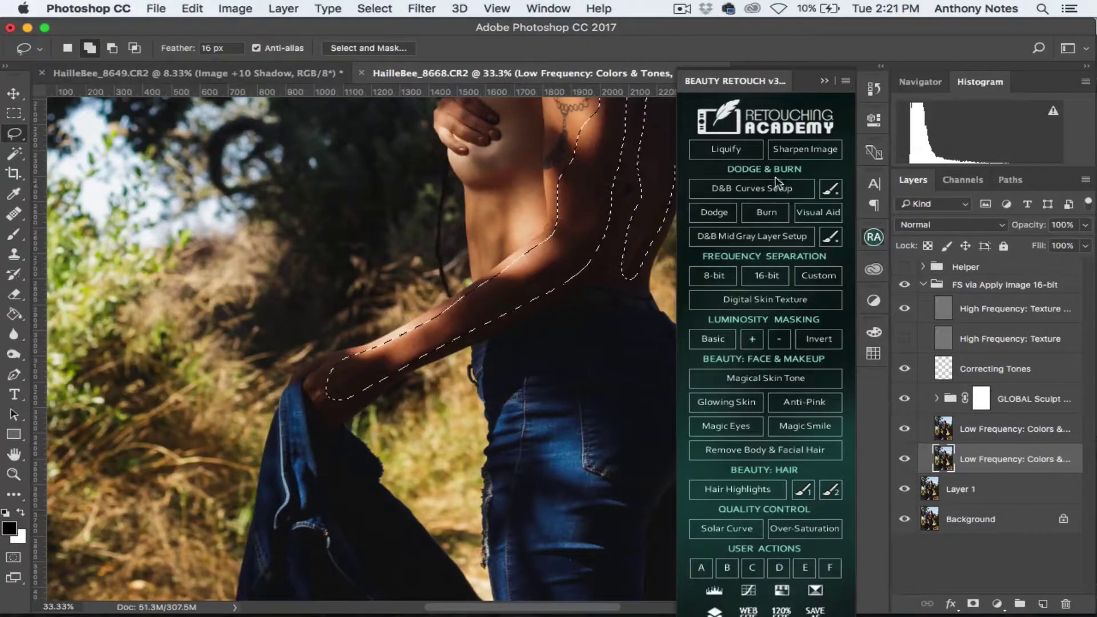
{"action": "left_click", "coordinate": [825, 80]}
{"action": "left_click", "coordinate": [422, 8]}
{"action": "left_click", "coordinate": [677, 250]}
{"action": "key", "text": "Return"}
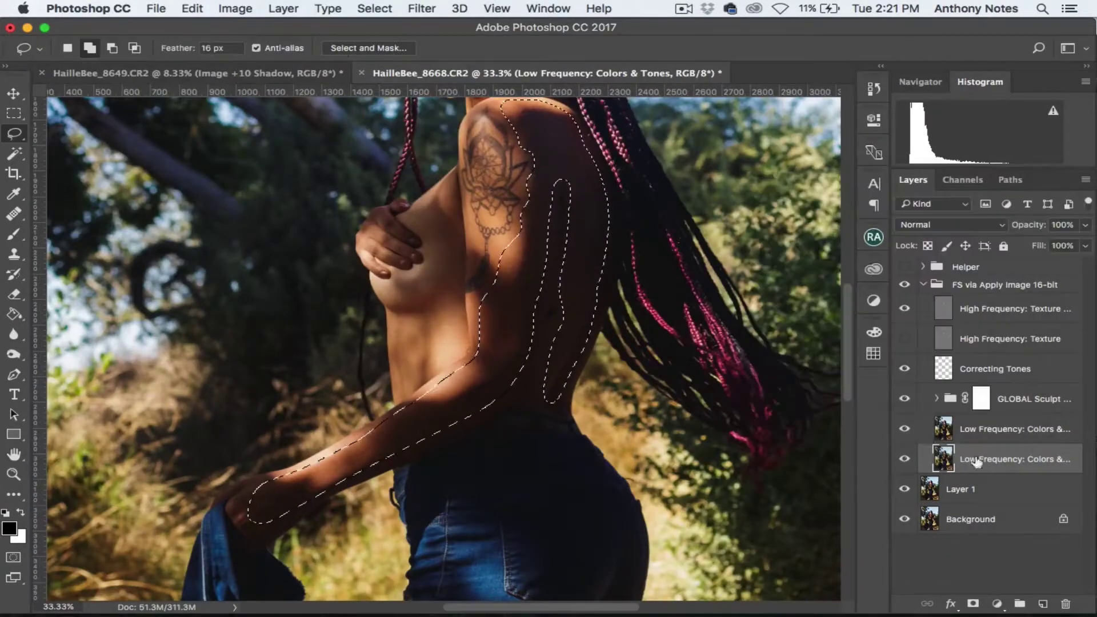
Deselect, lasso the chest side and shadowed cheek, then select the upper low-frequency copy.
{"action": "key", "text": "ctrl+d"}
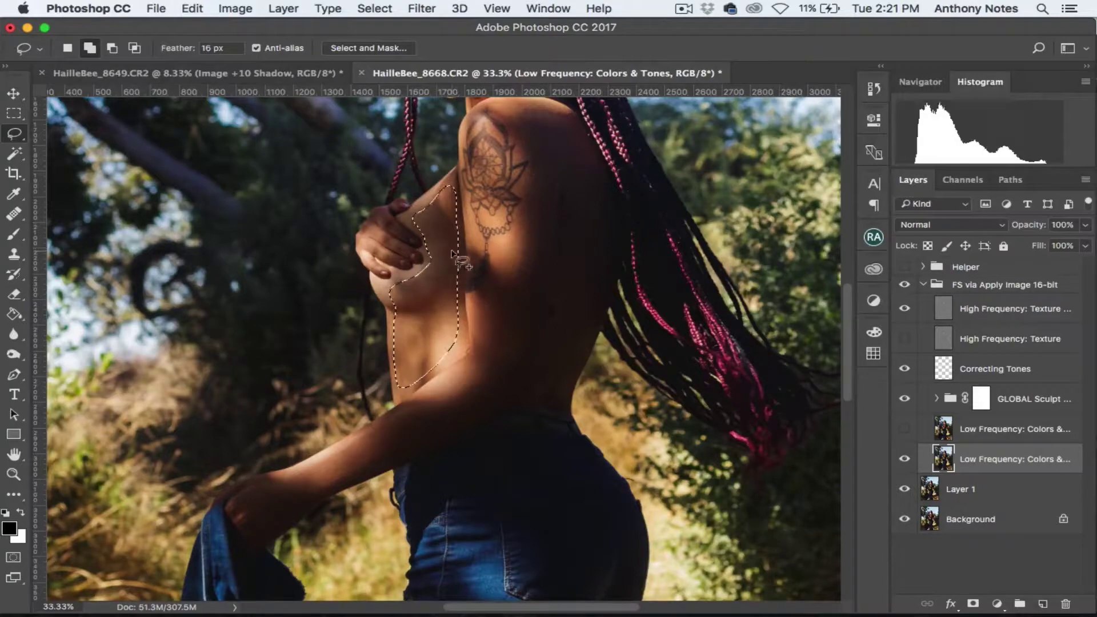
{"action": "left_click_drag", "start_coordinate": [458, 260], "coordinate": [417, 249]}
{"action": "scroll", "coordinate": [514, 200], "scroll_direction": "up", "scroll_amount": 5}
{"action": "left_click_drag", "start_coordinate": [494, 236], "coordinate": [474, 245]}
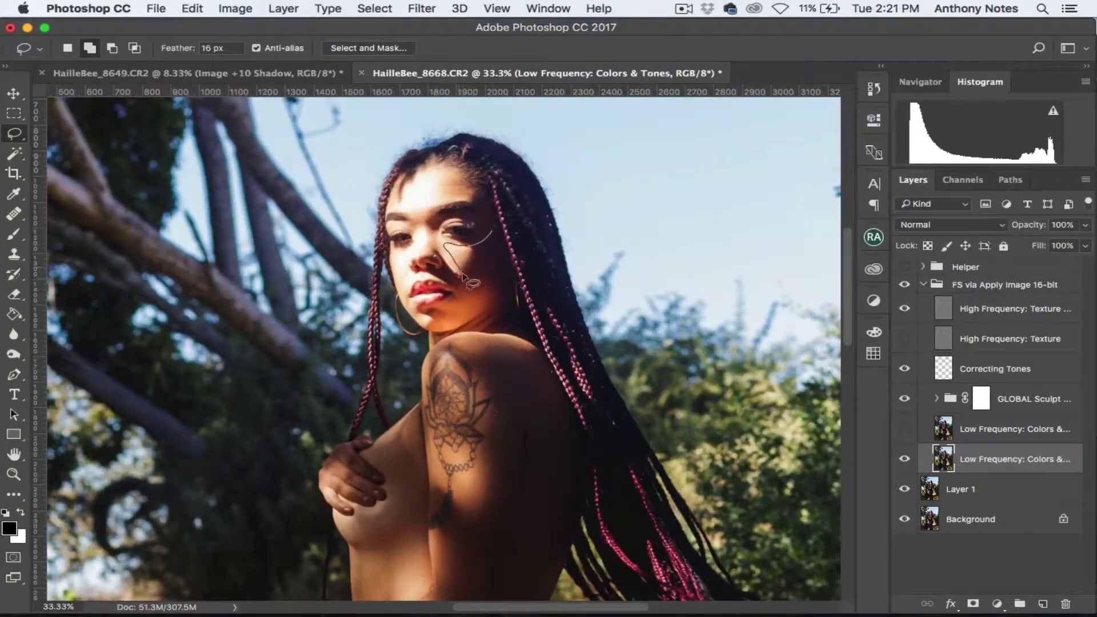
{"action": "scroll", "coordinate": [442, 165], "scroll_direction": "down", "scroll_amount": 10}
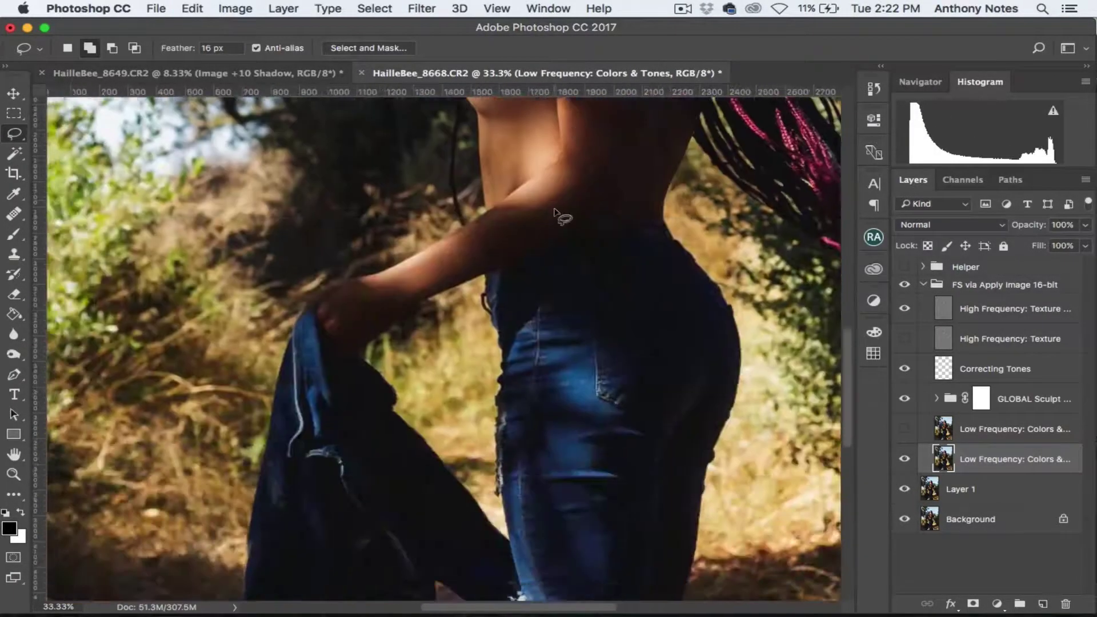
{"action": "key", "text": "ctrl+0"}
{"action": "left_click", "coordinate": [971, 430]}
Turn on the solarized helper view and zoom in on the shoulder.
{"action": "left_click", "coordinate": [904, 267]}
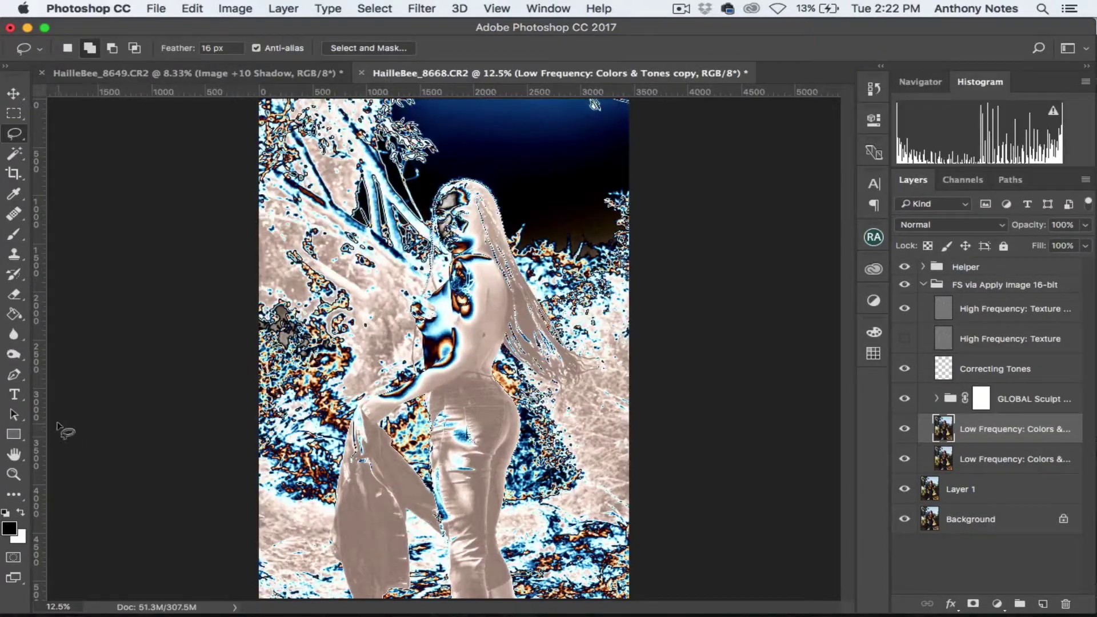
{"action": "key", "text": "z"}
{"action": "double_click", "coordinate": [451, 261]}
{"action": "scroll", "coordinate": [451, 261], "scroll_direction": "down", "scroll_amount": 3}
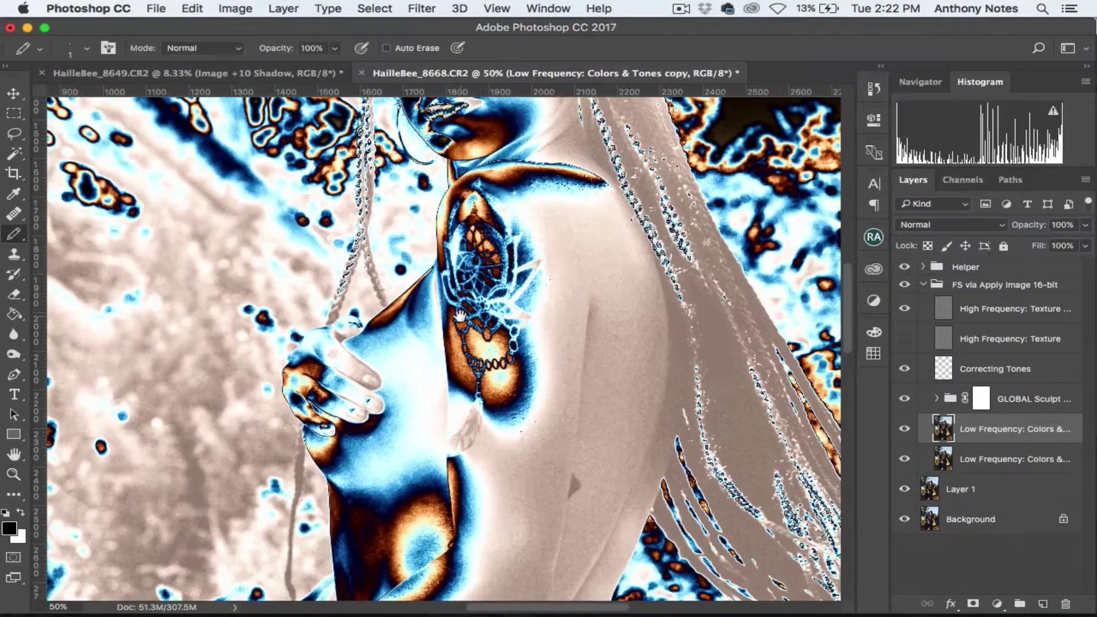
Blend the blotchy chin and jaw tones with a smaller Mixer Brush.
{"action": "key", "text": "b"}
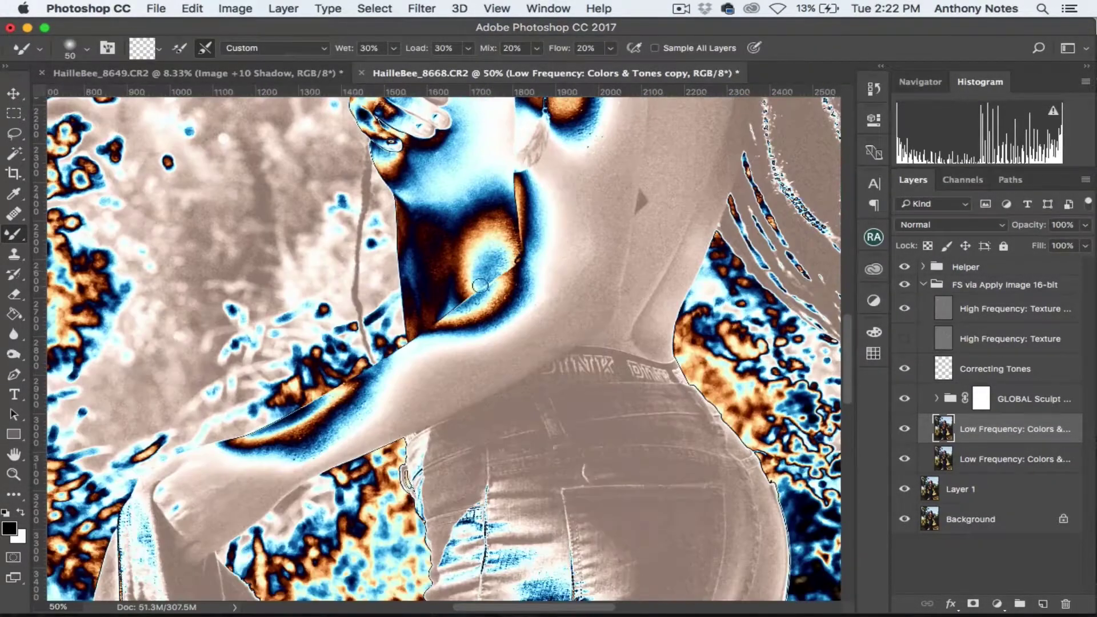
{"action": "scroll", "coordinate": [485, 320], "scroll_direction": "down", "scroll_amount": 10}
{"action": "scroll", "coordinate": [486, 320], "scroll_direction": "left", "scroll_amount": 2}
{"action": "key", "text": "bracketleft"}
{"action": "key", "text": "bracketleft"}
{"action": "key", "text": "bracketleft"}
{"action": "scroll", "coordinate": [486, 320], "scroll_direction": "up", "scroll_amount": 3}
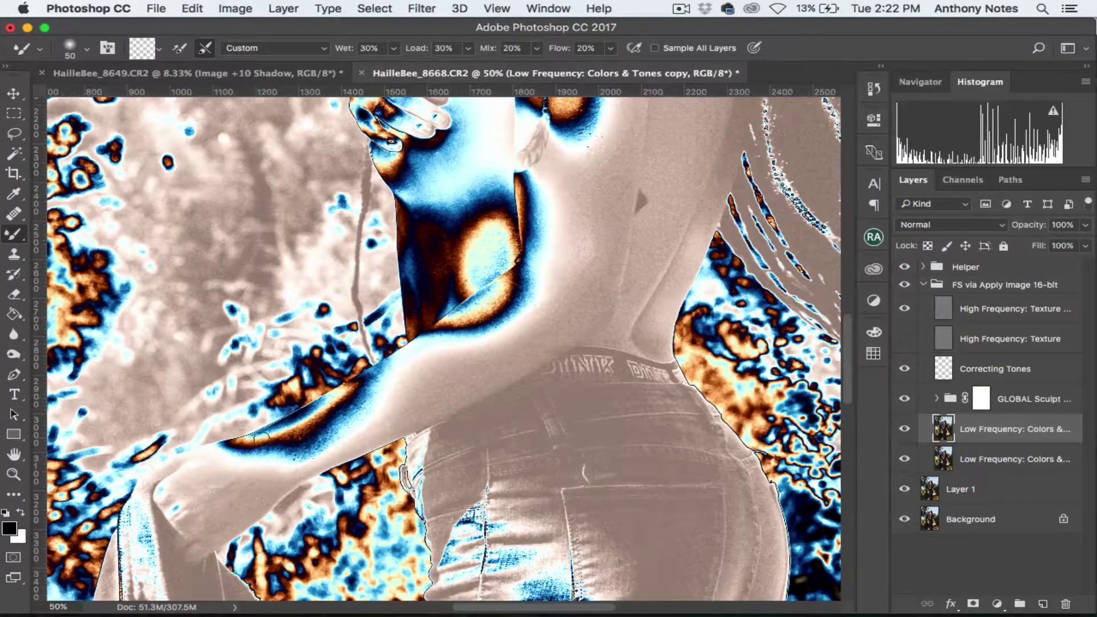
{"action": "scroll", "coordinate": [486, 320], "scroll_direction": "up", "scroll_amount": 3}
{"action": "key", "text": "bracketleft"}
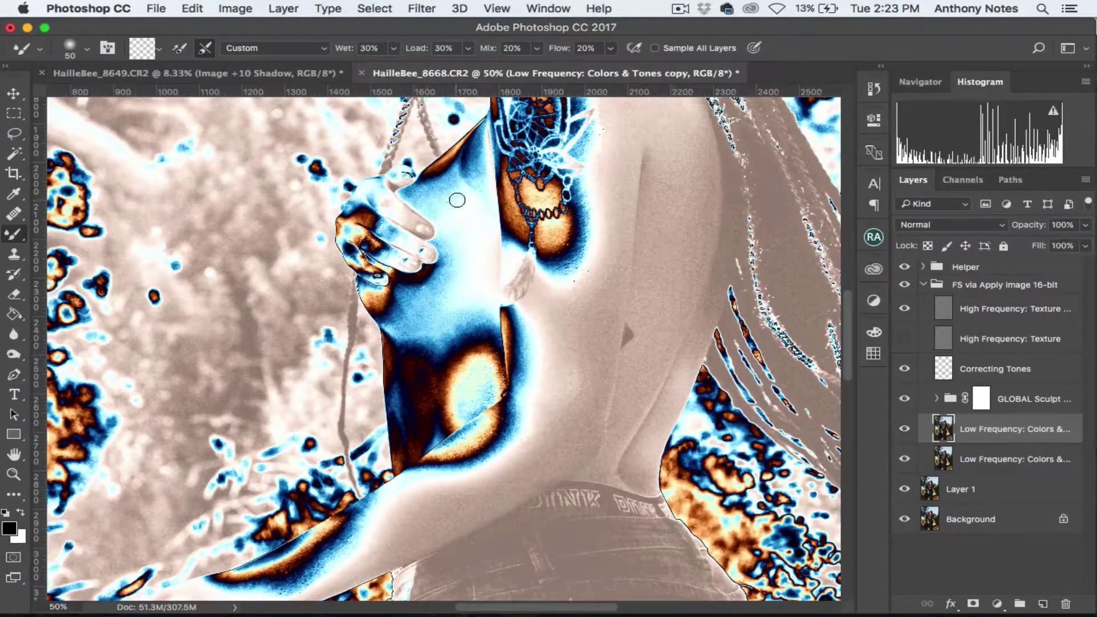
{"action": "scroll", "coordinate": [453, 196], "scroll_direction": "up", "scroll_amount": 7}
{"action": "scroll", "coordinate": [386, 220], "scroll_direction": "up", "scroll_amount": 6}
{"action": "scroll", "coordinate": [386, 220], "scroll_direction": "right", "scroll_amount": 3}
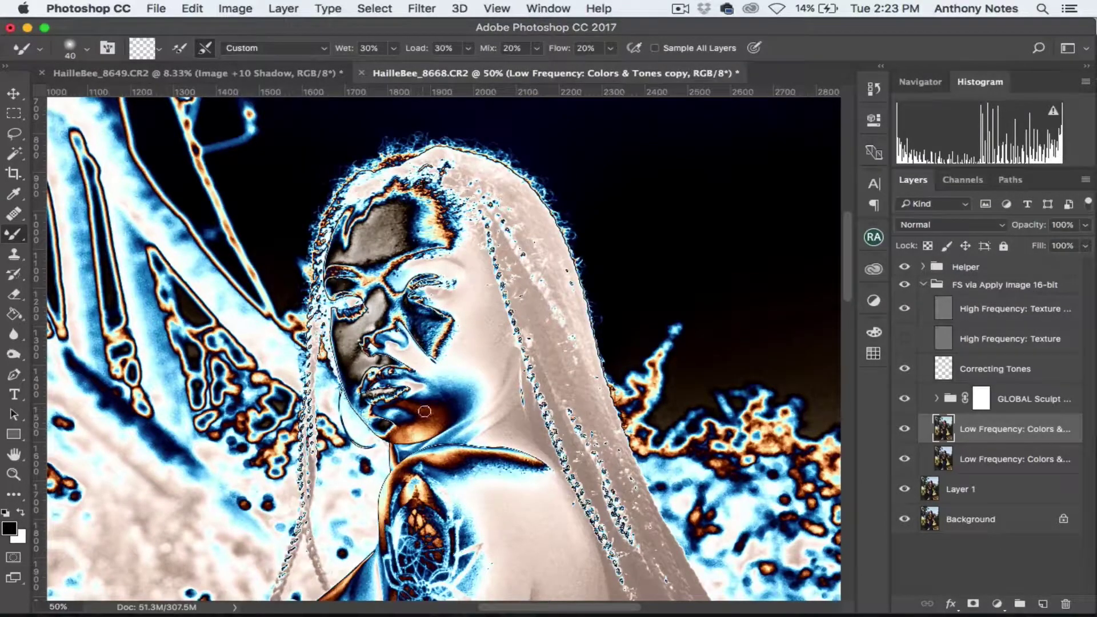
{"action": "left_click_drag", "start_coordinate": [425, 412], "coordinate": [449, 398]}
Fit the image and set the low-frequency copy layer to 50% opacity.
{"action": "key", "text": "super+0"}
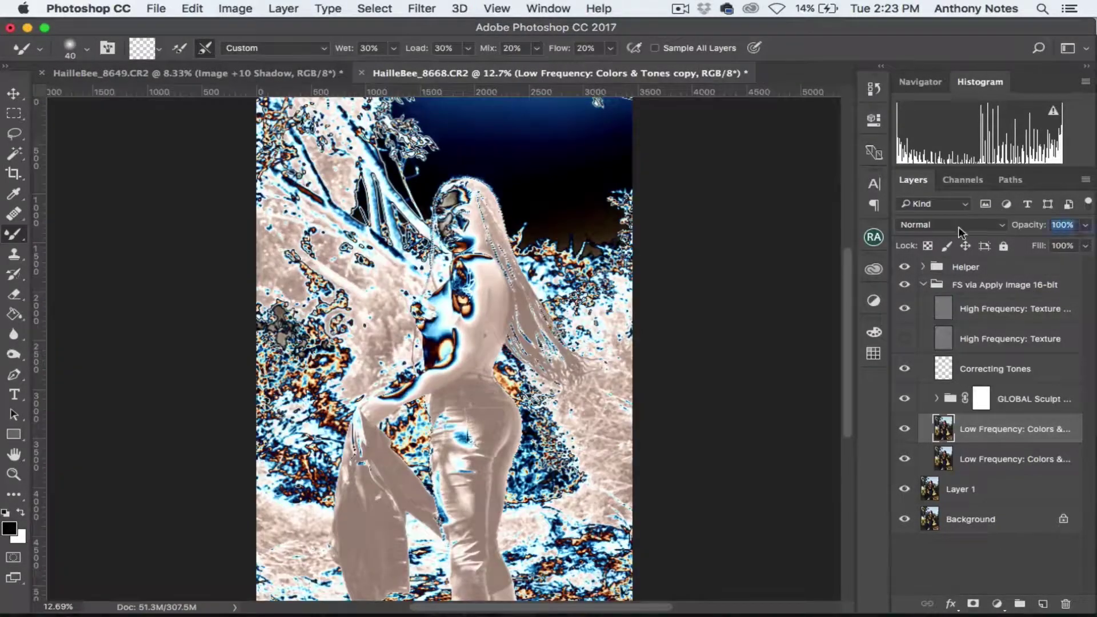
{"action": "type", "text": "50"}
{"action": "key", "text": "Return"}
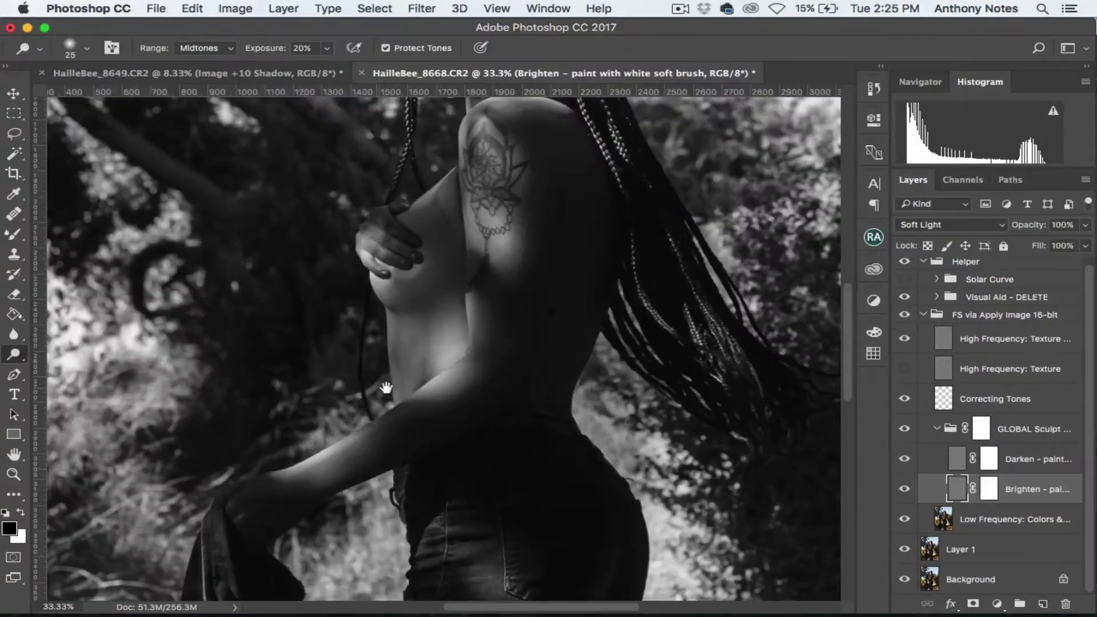
Dodge the side of the torso on the Brighten layer with a larger brush.
{"action": "key", "text": "bracketright"}
{"action": "key", "text": "bracketright"}
{"action": "mouse_move", "coordinate": [455, 387]}
{"action": "left_mouse_down"}
{"action": "mouse_move", "coordinate": [520, 219]}
{"action": "mouse_move", "coordinate": [477, 223]}
{"action": "left_mouse_up"}
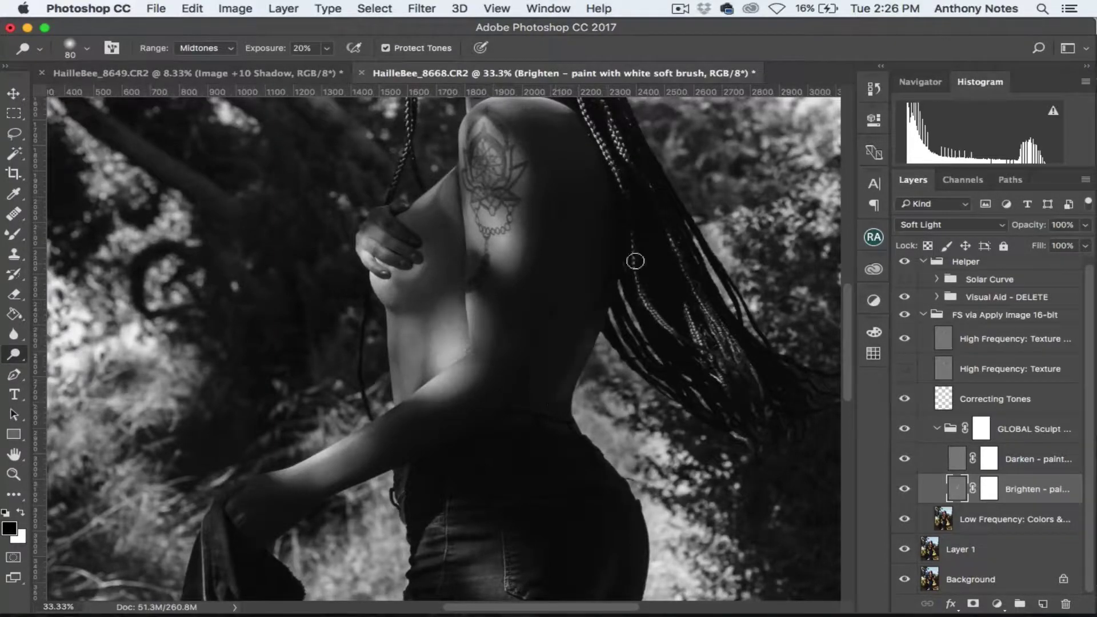
{"action": "scroll", "coordinate": [635, 261], "scroll_direction": "up", "scroll_amount": 5}
{"action": "key", "text": "bracketright"}
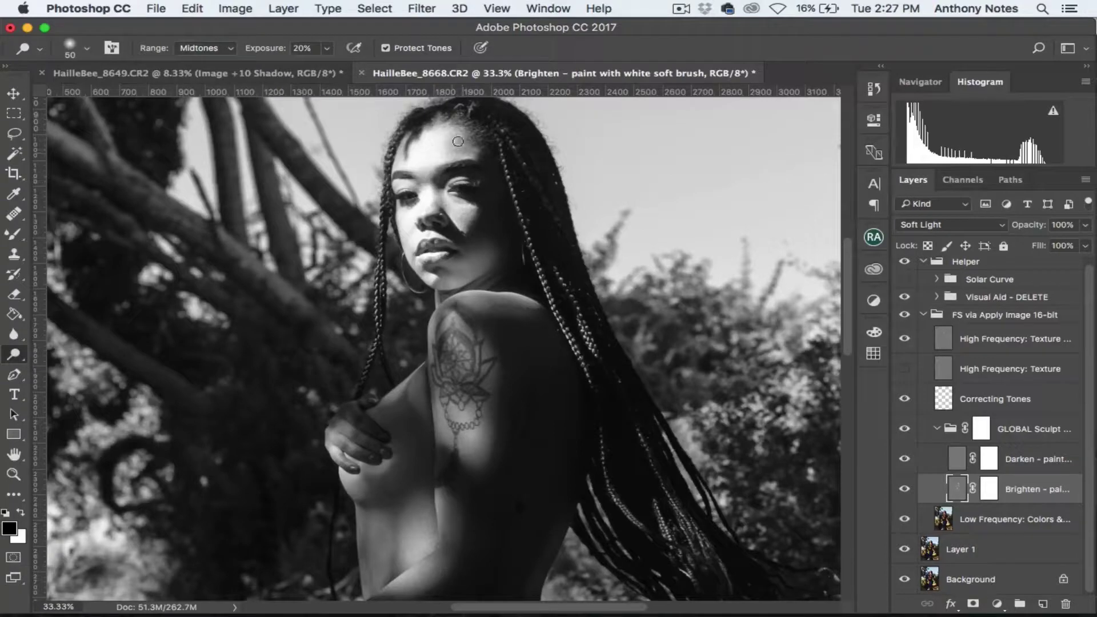
{"action": "key", "text": "super+0"}
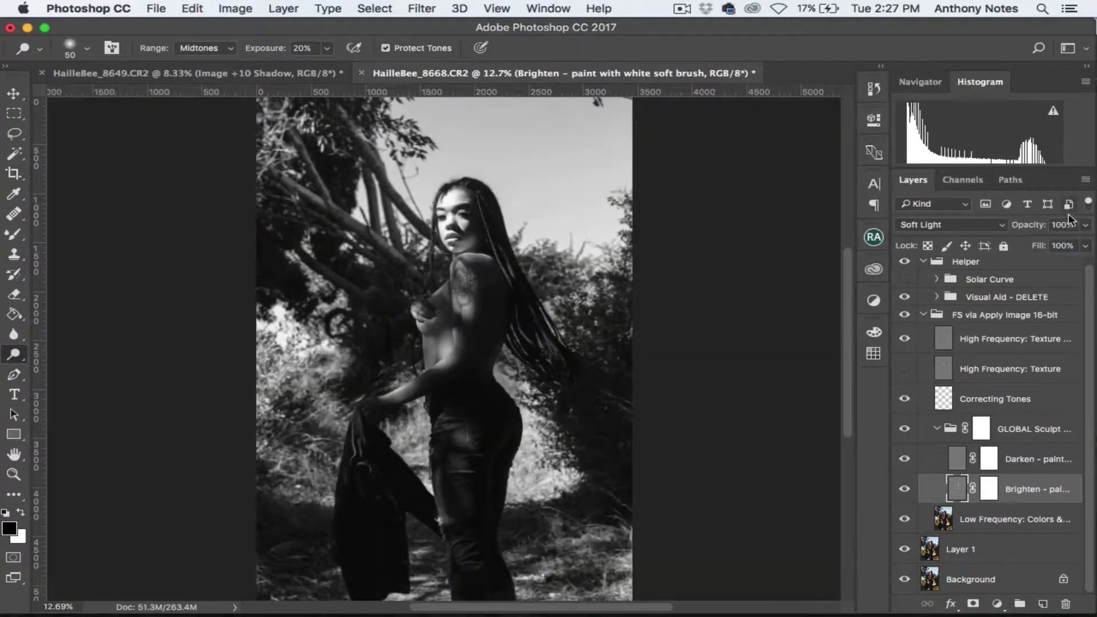
Select the Darken layer, zoom in on the arm and set up a smaller Burn brush.
{"action": "left_click", "coordinate": [957, 459]}
{"action": "key", "text": "z"}
{"action": "left_click_drag", "start_coordinate": [397, 428], "coordinate": [435, 428]}
{"action": "key", "text": "b"}
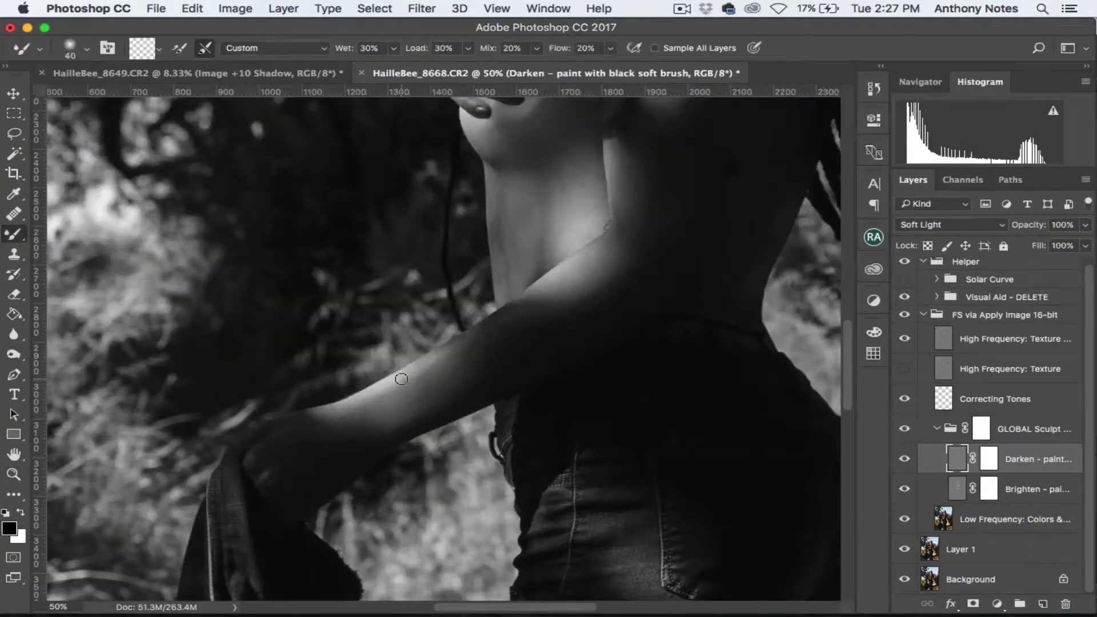
{"action": "scroll", "coordinate": [541, 288], "scroll_direction": "up", "scroll_amount": 5}
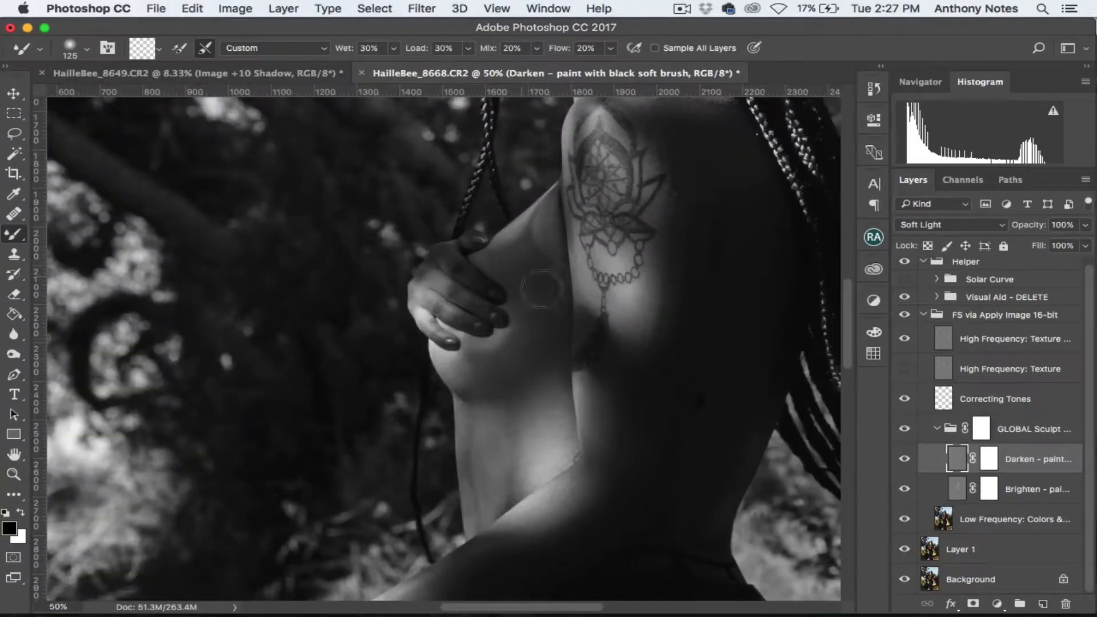
{"action": "key", "text": "o"}
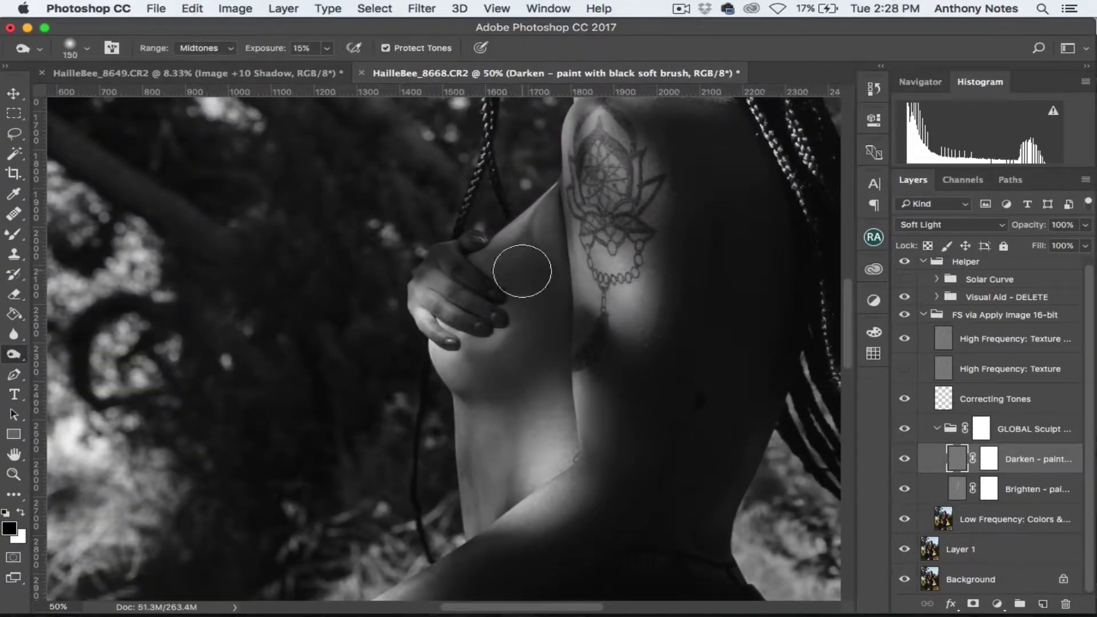
{"action": "key", "text": "bracketleft"}
{"action": "key", "text": "bracketleft"}
{"action": "key", "text": "bracketleft"}
Burn the chest and shoulder, then collapse and hide the GLOBAL Sculpt group to compare.
{"action": "mouse_move", "coordinate": [652, 262]}
{"action": "left_mouse_down"}
{"action": "mouse_move", "coordinate": [664, 148]}
{"action": "mouse_move", "coordinate": [253, 422]}
{"action": "left_mouse_up"}
{"action": "key", "text": "bracketleft"}
{"action": "key", "text": "bracketleft"}
{"action": "scroll", "coordinate": [253, 422], "scroll_direction": "up", "scroll_amount": 6}
{"action": "key", "text": "bracketleft"}
{"action": "key", "text": "bracketleft"}
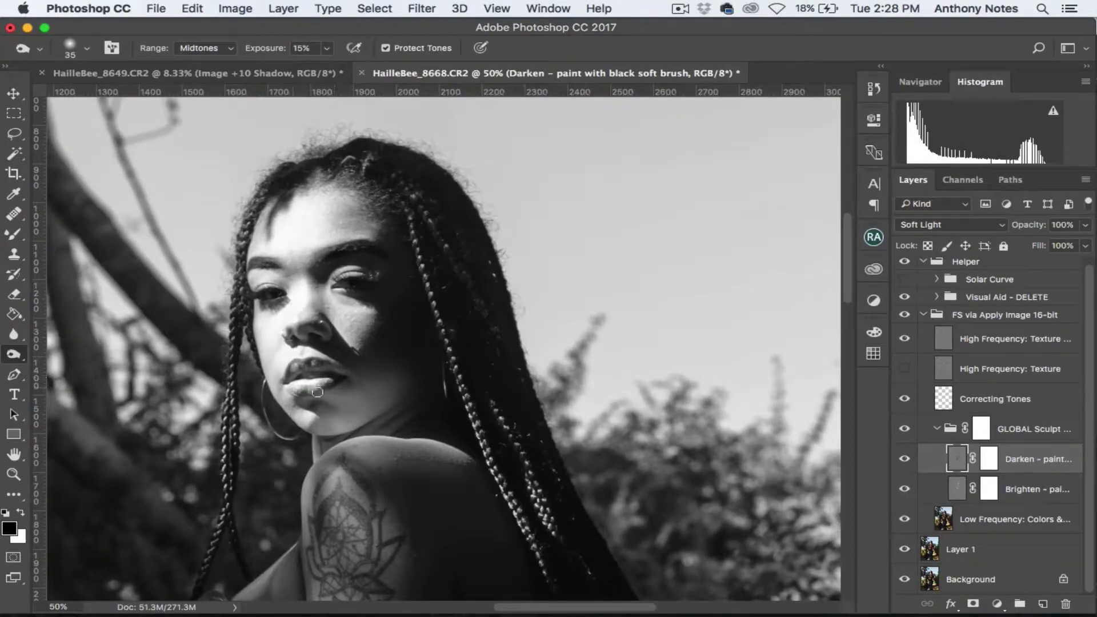
{"action": "scroll", "coordinate": [318, 392], "scroll_direction": "down", "scroll_amount": 2}
{"action": "key", "text": "bracketright"}
{"action": "key", "text": "bracketright"}
{"action": "key", "text": "bracketright"}
{"action": "scroll", "coordinate": [296, 459], "scroll_direction": "down", "scroll_amount": 3}
{"action": "key", "text": "super+0"}
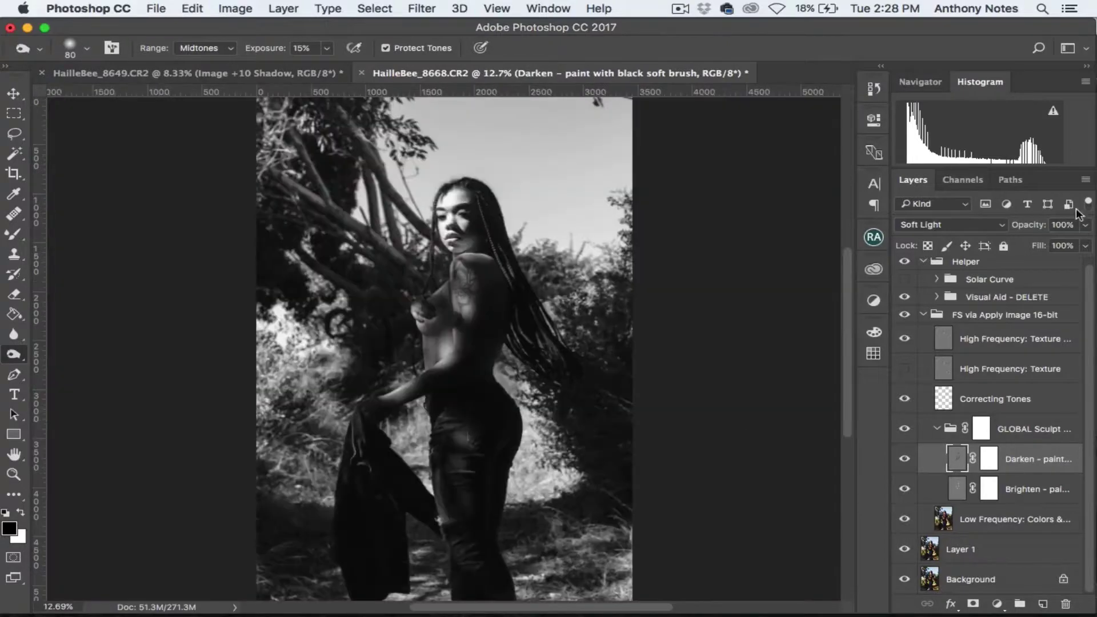
{"action": "left_click", "coordinate": [936, 429]}
{"action": "left_click", "coordinate": [905, 434]}
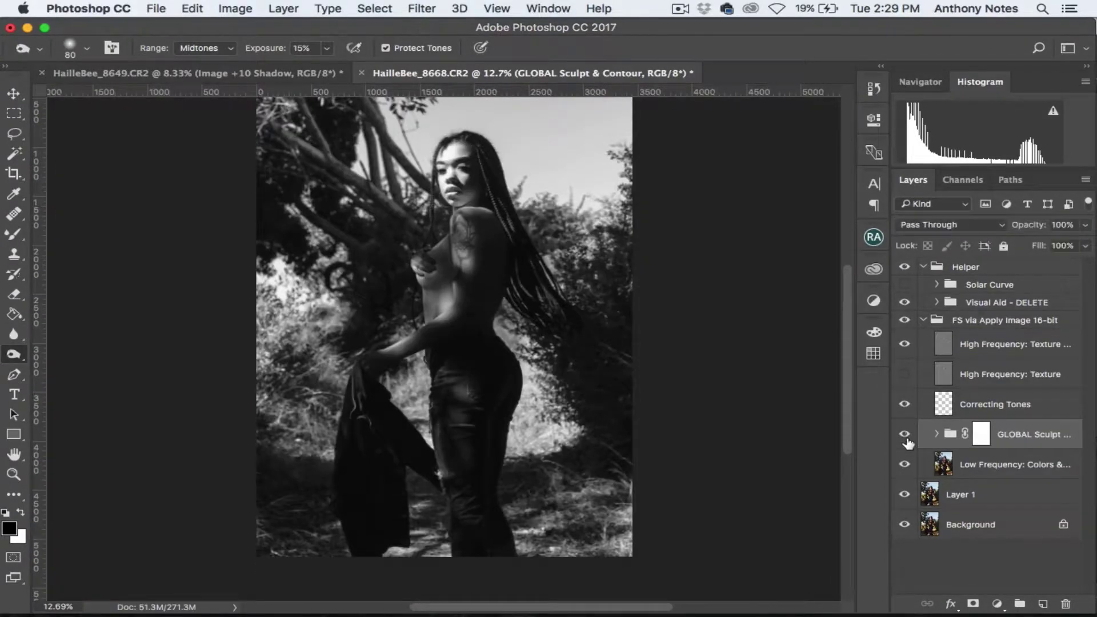
Delete the Helper group, zoom in on the arm and sample its skin tone.
{"action": "key", "text": "F2"}
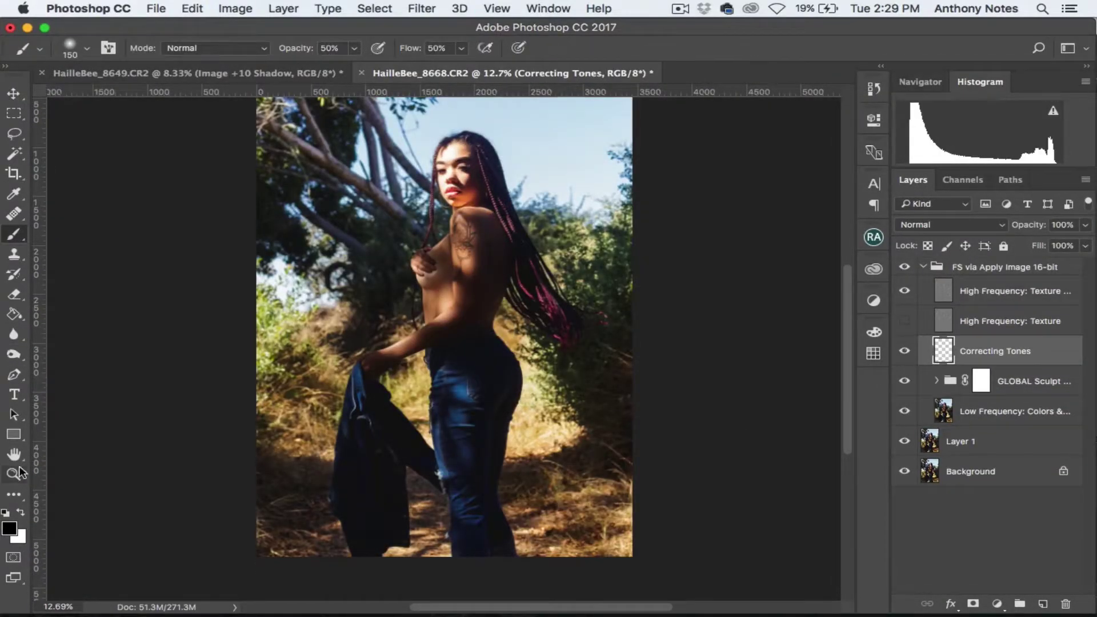
{"action": "left_click", "coordinate": [14, 474]}
{"action": "left_click", "coordinate": [406, 350]}
{"action": "left_click", "coordinate": [14, 237]}
{"action": "left_click", "coordinate": [188, 48], "text": "alt"}
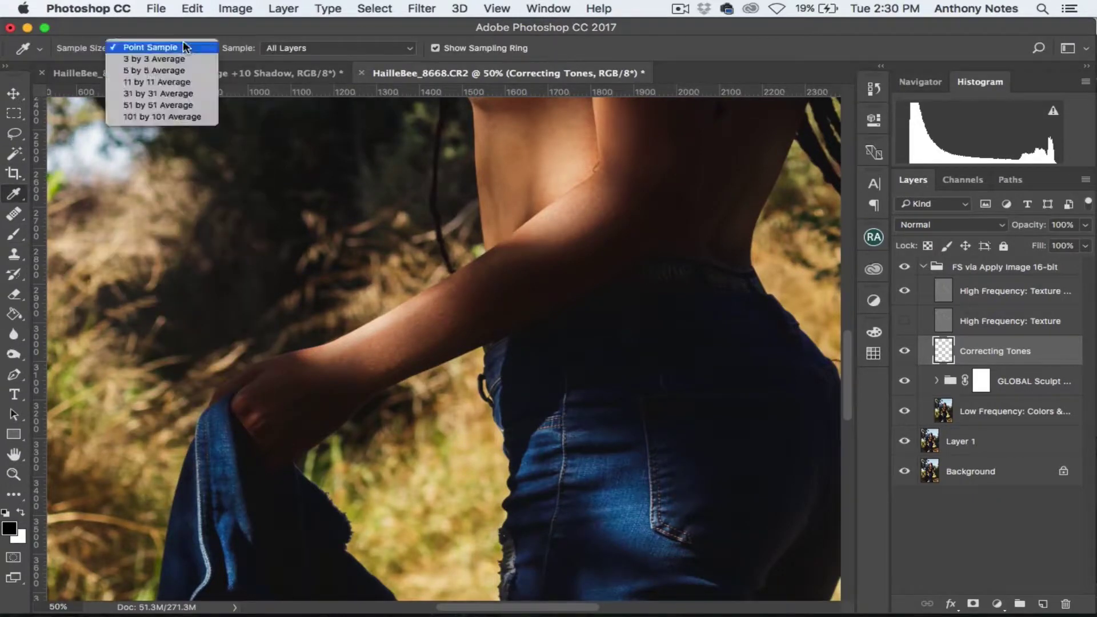
{"action": "left_click", "coordinate": [400, 309], "text": "alt"}
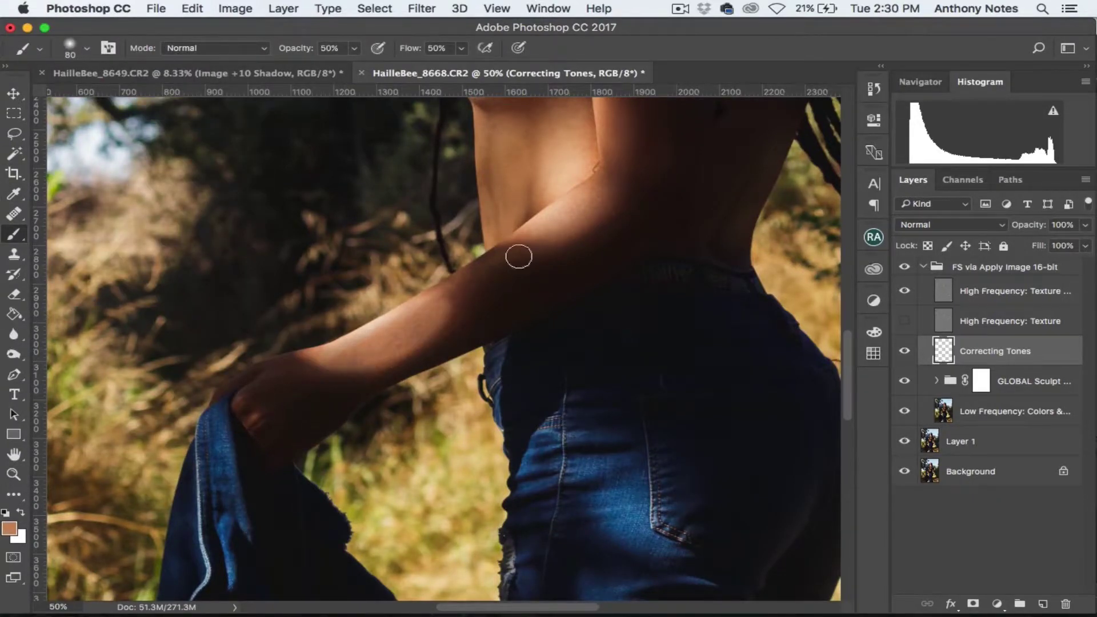
{"action": "key", "text": "bracketright"}
{"action": "scroll", "coordinate": [569, 252], "scroll_direction": "up", "scroll_amount": 5}
{"action": "scroll", "coordinate": [514, 274], "scroll_direction": "up", "scroll_amount": 2}
{"action": "scroll", "coordinate": [514, 274], "scroll_direction": "right", "scroll_amount": 2}
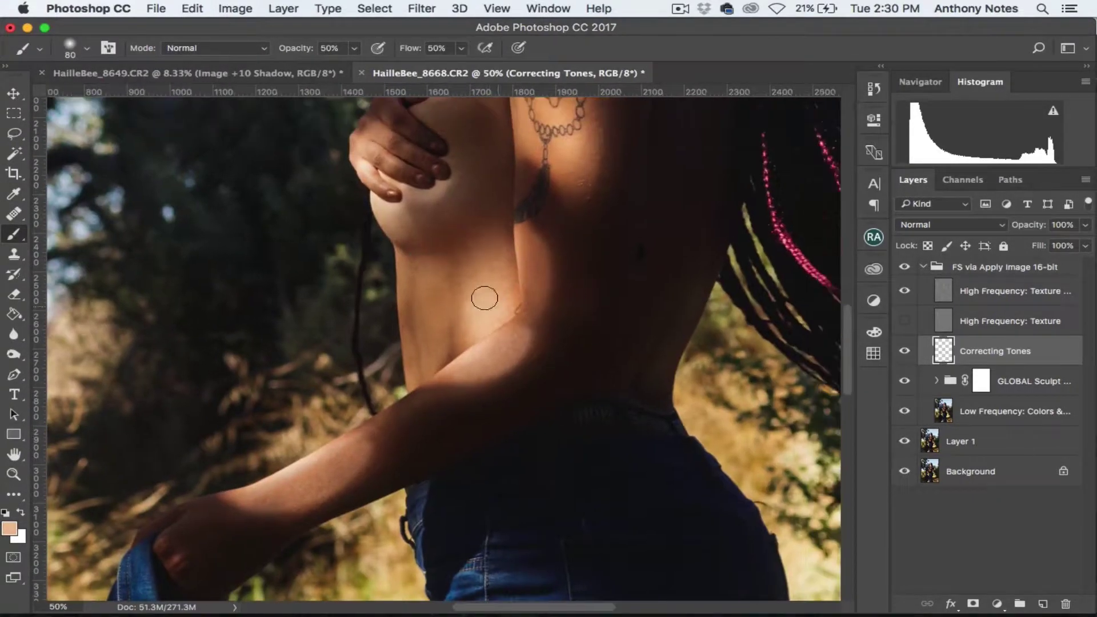
Paint sampled deeper, lighter and darker skin tones over chest, back and shoulder on Correcting Tones.
{"action": "left_click", "coordinate": [468, 228], "text": "alt"}
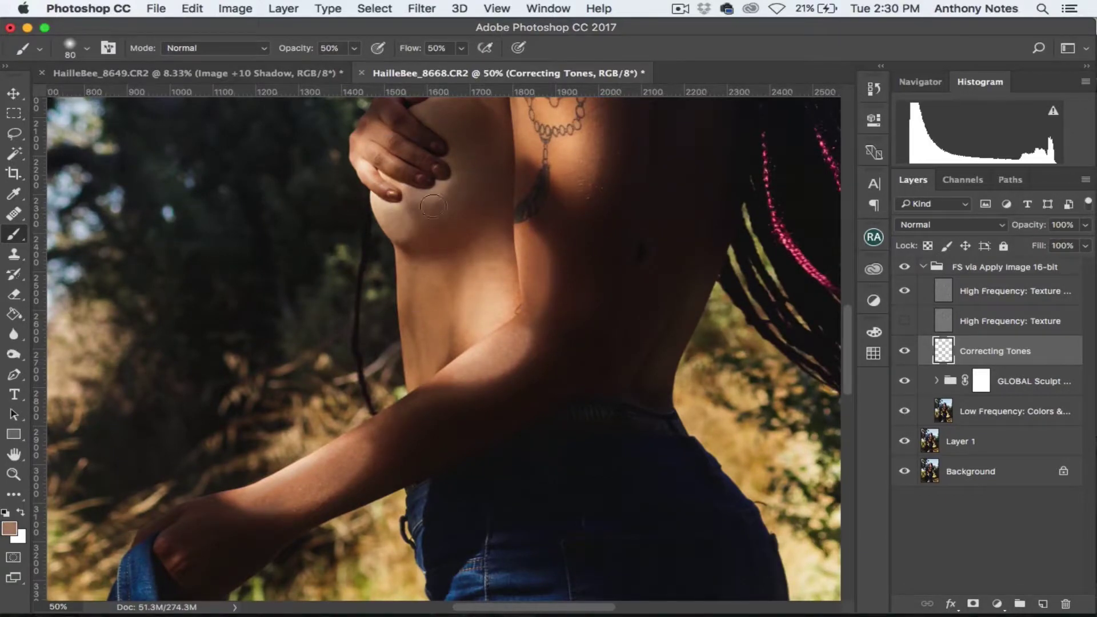
{"action": "scroll", "coordinate": [401, 228], "scroll_direction": "down", "scroll_amount": 3, "text": "alt"}
{"action": "scroll", "coordinate": [401, 228], "scroll_direction": "up", "scroll_amount": 2, "text": "alt"}
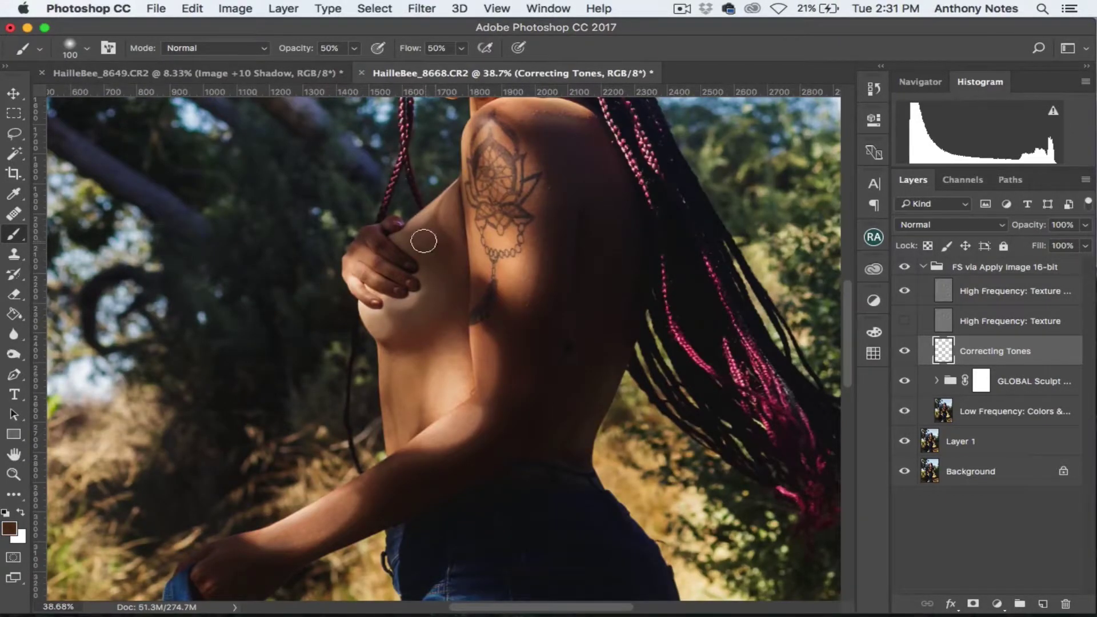
{"action": "left_click", "coordinate": [446, 218], "text": "alt"}
{"action": "left_click", "coordinate": [529, 314], "text": "alt"}
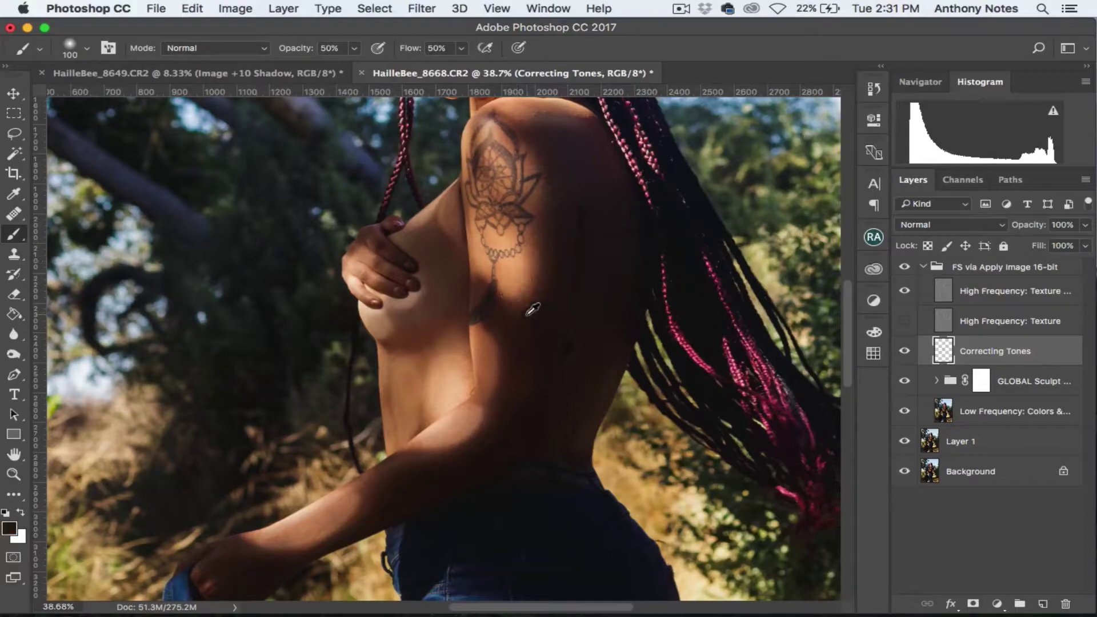
{"action": "scroll", "coordinate": [523, 296], "scroll_direction": "up", "scroll_amount": 3}
{"action": "scroll", "coordinate": [523, 296], "scroll_direction": "right", "scroll_amount": 2}
{"action": "left_click", "coordinate": [531, 117], "text": "alt"}
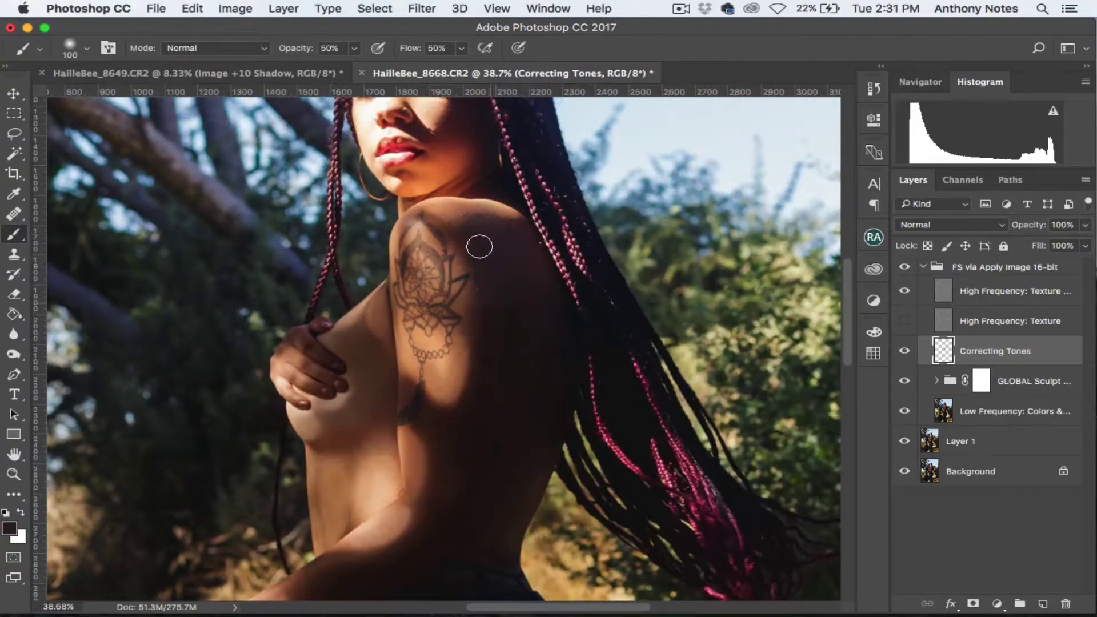
Set the Correcting Tones layer to 30% opacity.
{"action": "key", "text": "super+minus"}
{"action": "key", "text": "super+minus"}
{"action": "key", "text": "super+0"}
{"action": "left_click", "coordinate": [1063, 225]}
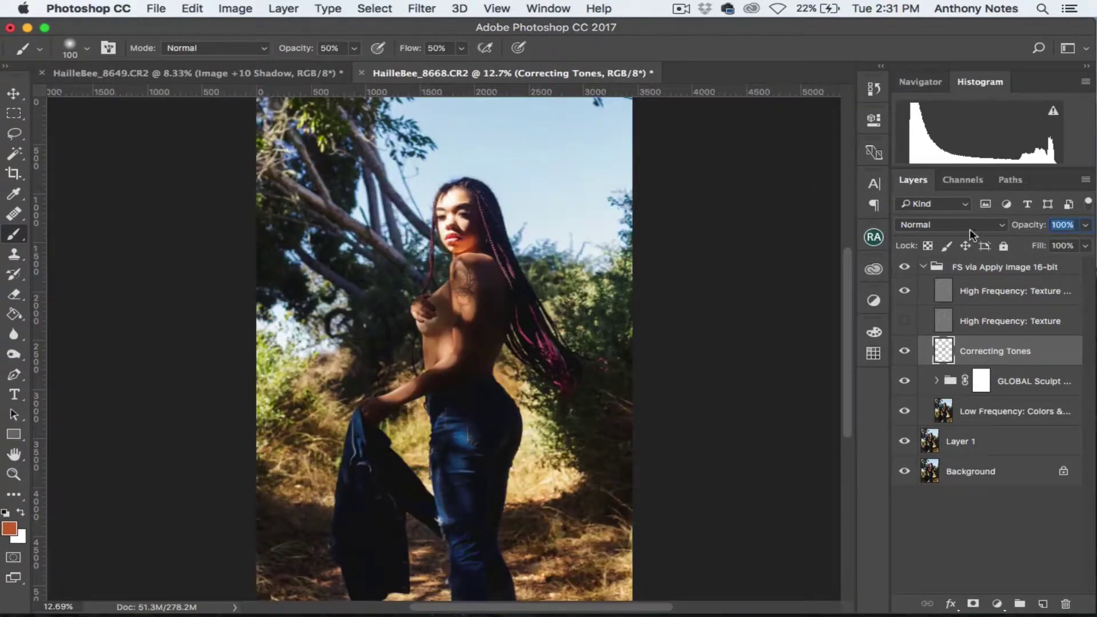
{"action": "type", "text": "30"}
{"action": "key", "text": "Return"}
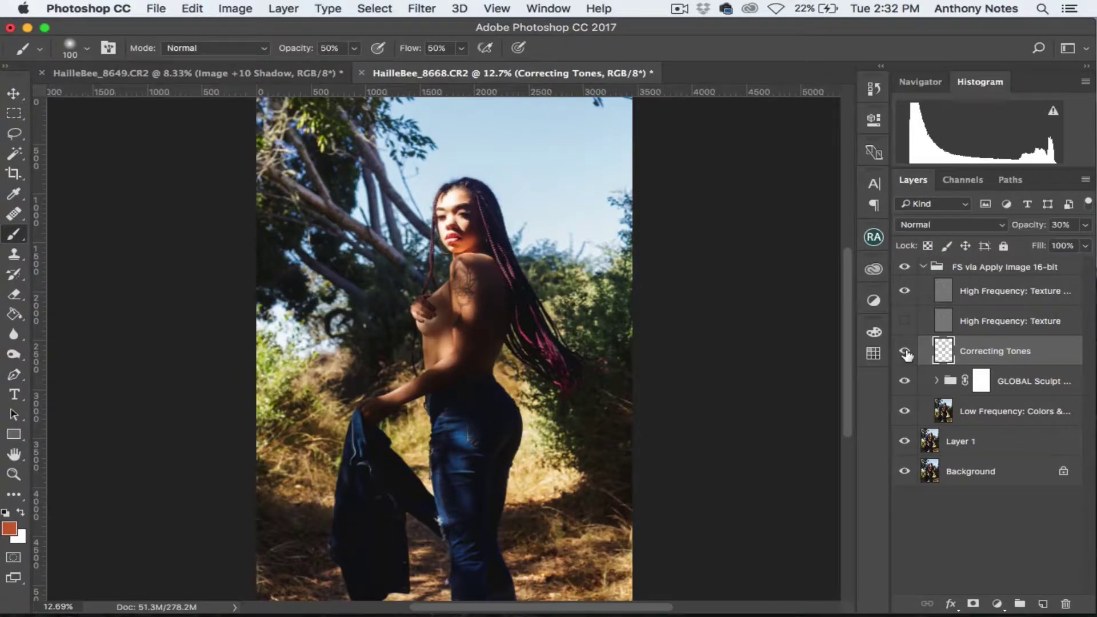
Glance at the other portrait, then select the GLOBAL Sculpt group mask.
{"action": "key", "text": "ctrl+Tab"}
{"action": "left_click", "coordinate": [904, 274]}
{"action": "key", "text": "ctrl+Tab"}
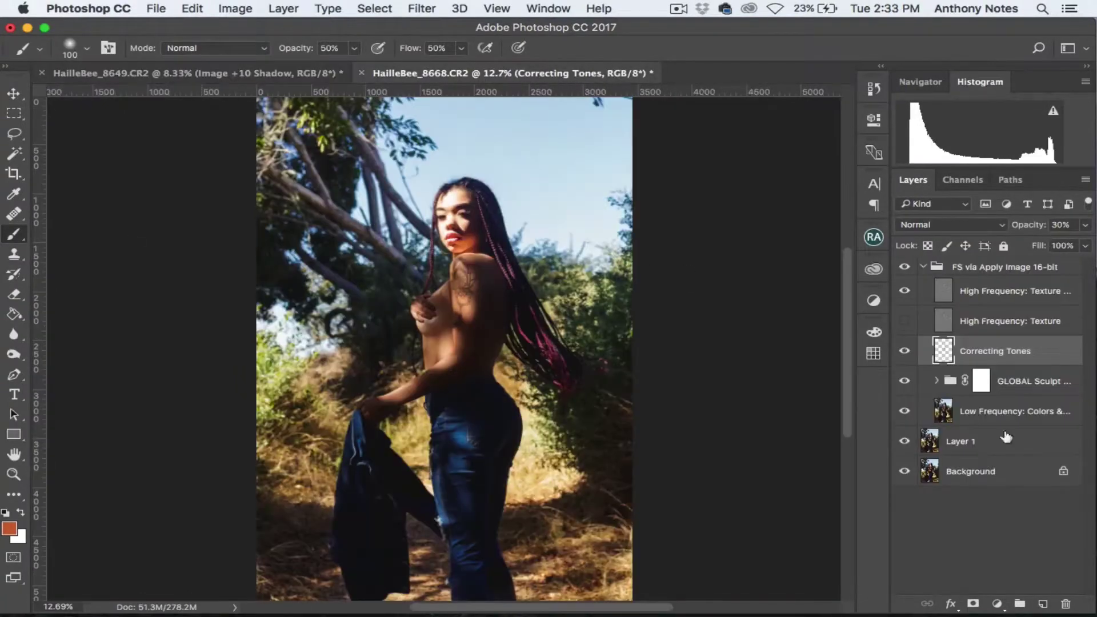
{"action": "left_click", "coordinate": [940, 384]}
Duplicate the upper High Frequency texture layer and Gaussian-blur the copy.
{"action": "left_click", "coordinate": [994, 351]}
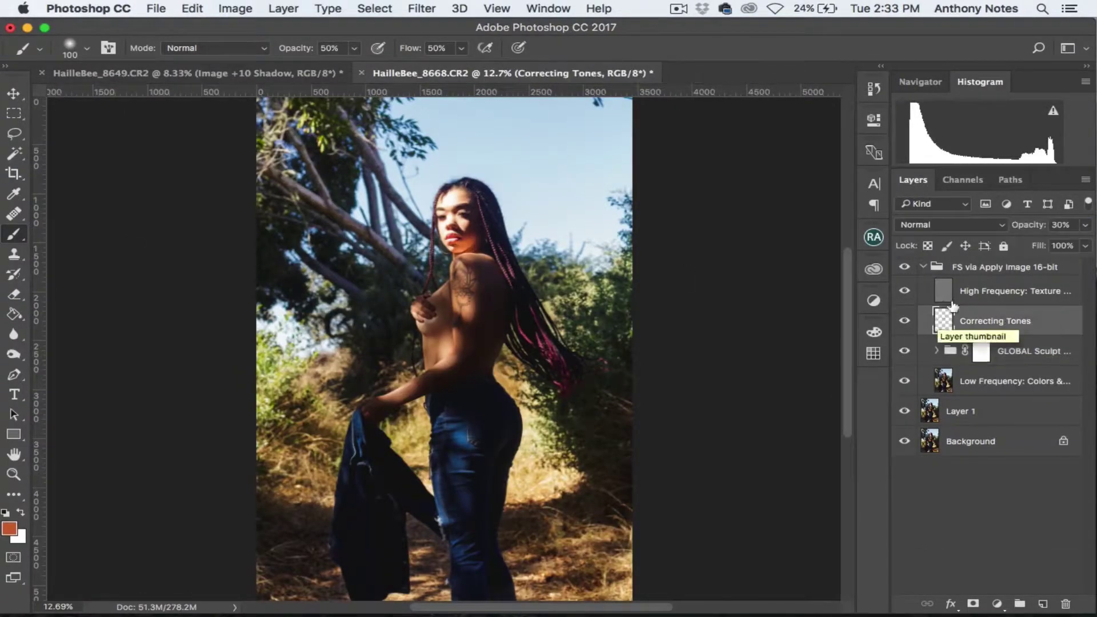
{"action": "left_click", "coordinate": [1005, 291]}
{"action": "key", "text": "ctrl+j"}
{"action": "left_click", "coordinate": [422, 8]}
{"action": "left_click", "coordinate": [673, 250]}
{"action": "key", "text": "Return"}
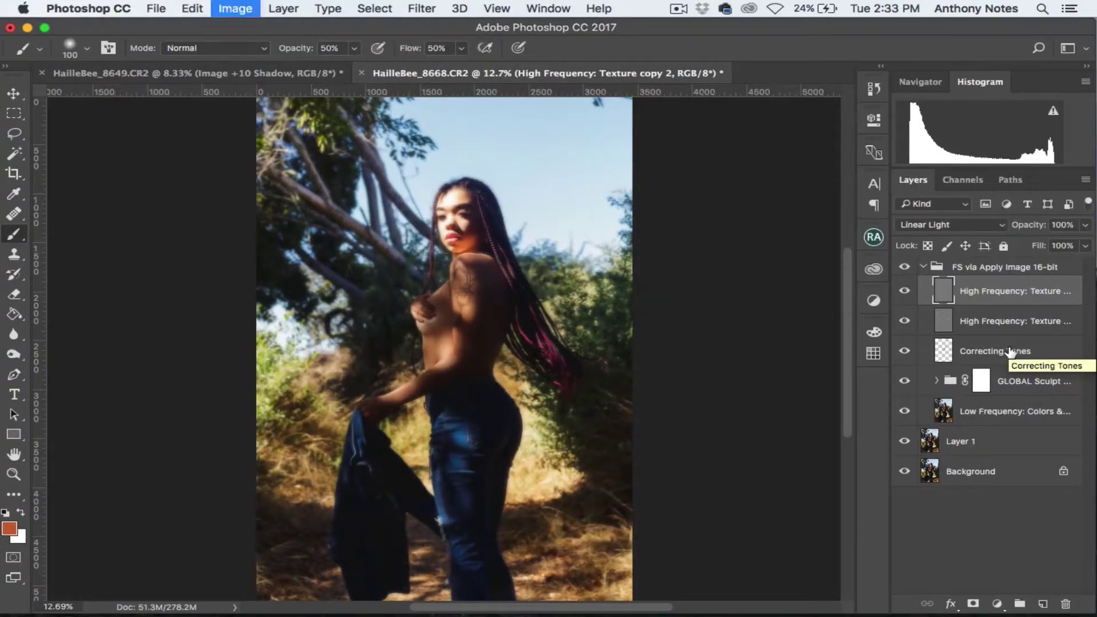
Add a black mask to the blurred copy and paint it in over the upper body and face.
{"action": "left_click", "coordinate": [973, 604], "text": "alt"}
{"action": "key", "text": "z"}
{"action": "left_click", "coordinate": [455, 340]}
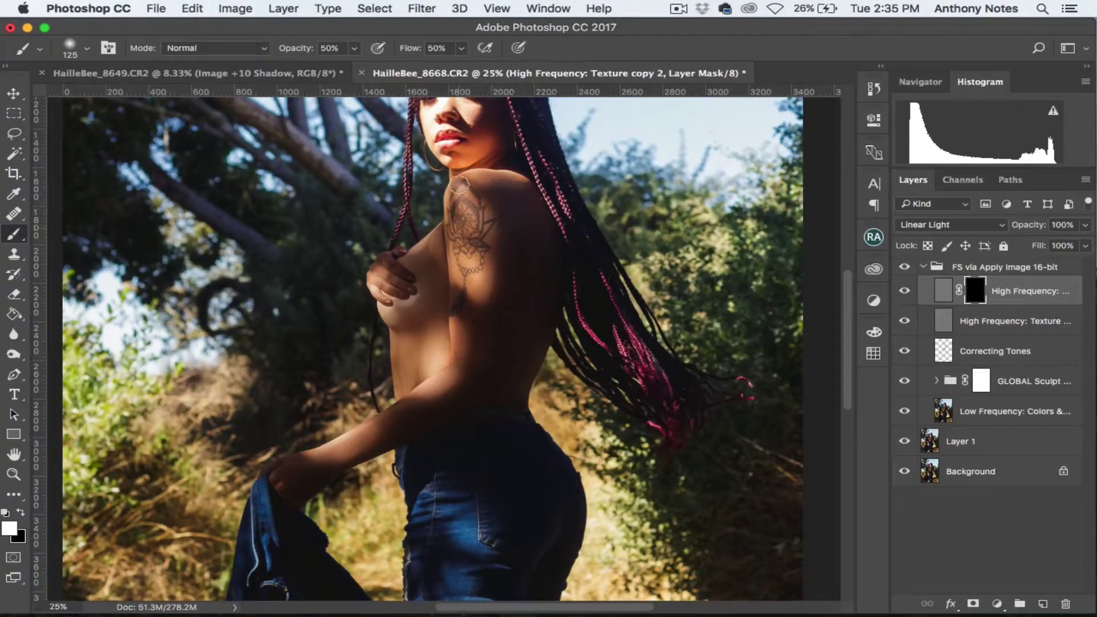
{"action": "left_click_drag", "start_coordinate": [496, 247], "coordinate": [491, 359]}
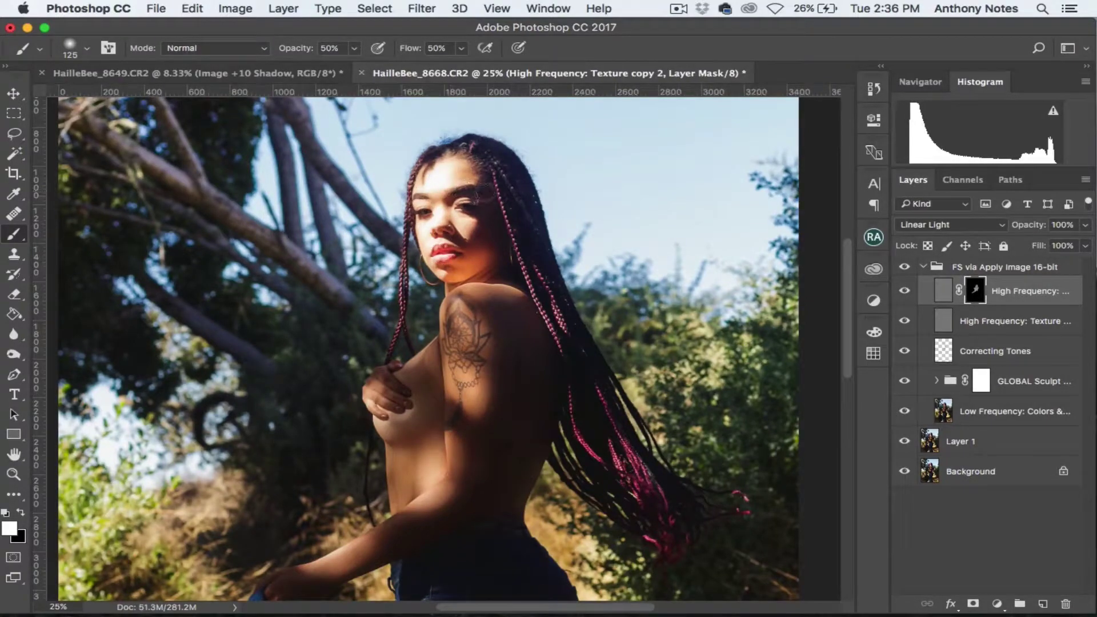
{"action": "scroll", "coordinate": [445, 234], "scroll_direction": "down", "scroll_amount": 5}
Stamp a merged copy of the frequency separation group and set it to 30% opacity.
{"action": "left_click", "coordinate": [924, 267]}
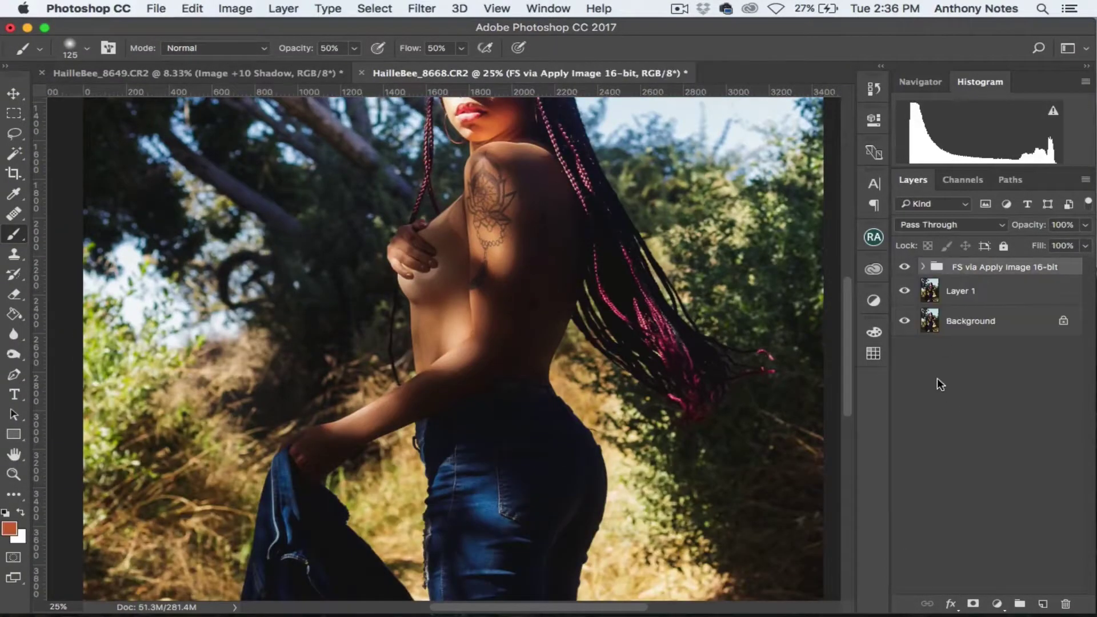
{"action": "key", "text": "ctrl+j"}
{"action": "key", "text": "ctrl+e"}
{"action": "key", "text": "ctrl+z"}
{"action": "left_click", "coordinate": [1062, 225]}
{"action": "type", "text": "25"}
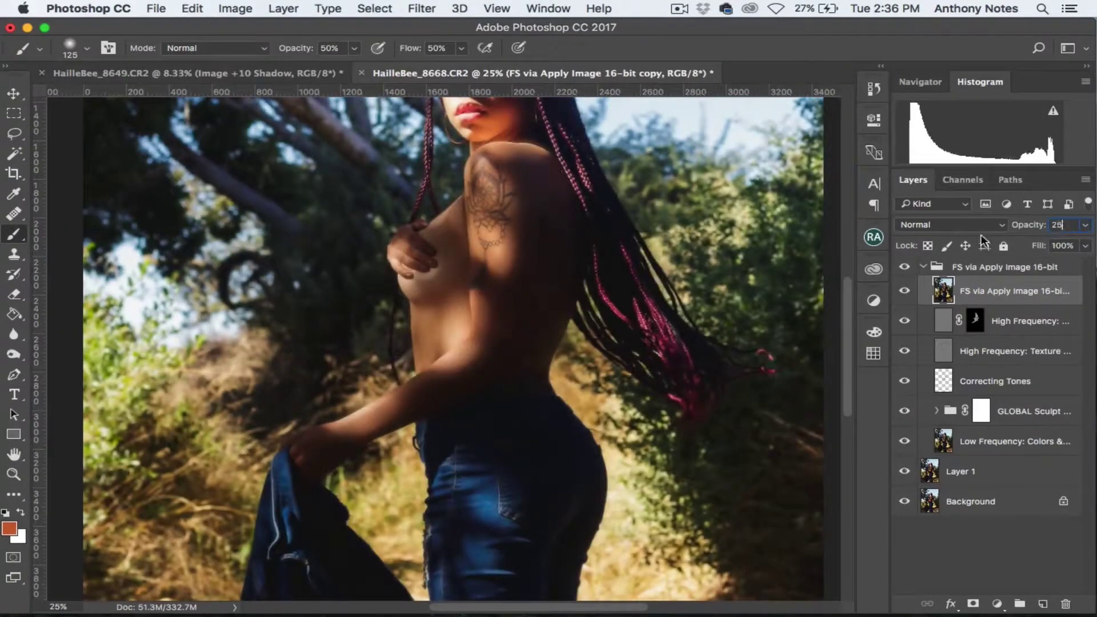
{"action": "type", "text": "30"}
{"action": "scroll", "coordinate": [738, 341], "scroll_direction": "up", "scroll_amount": 5}
{"action": "left_click", "coordinate": [923, 267]}
{"action": "key", "text": "ctrl+minus"}
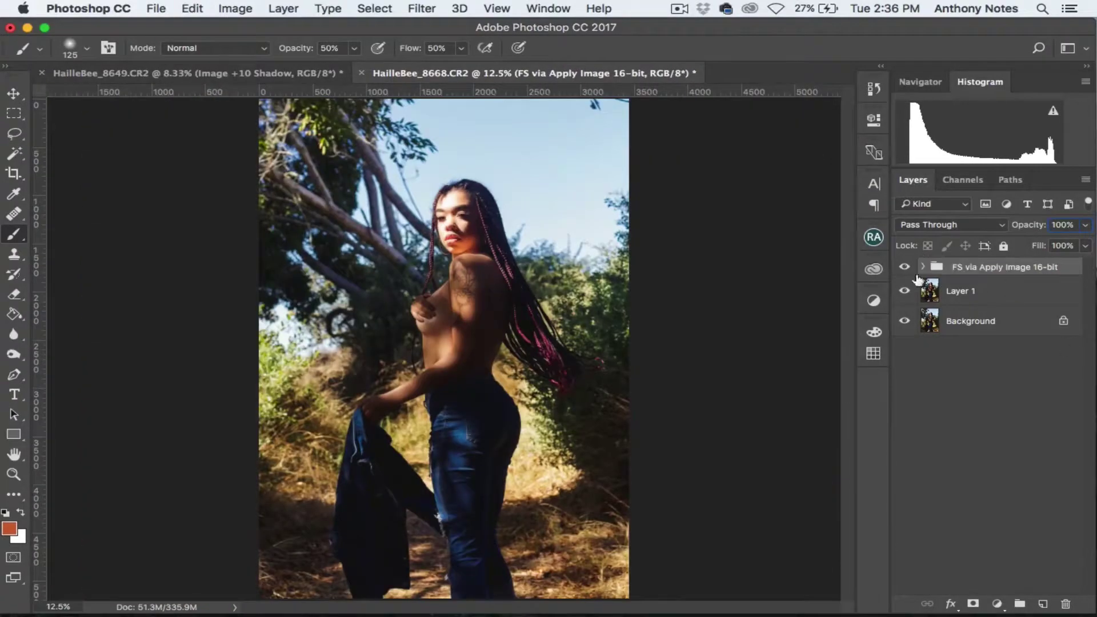
Tile both portraits 2-up, bring the FX group over from HailleBee_8649, then return to tabs.
{"action": "left_click", "coordinate": [923, 267]}
{"action": "left_click", "coordinate": [1009, 411]}
{"action": "left_click", "coordinate": [924, 267]}
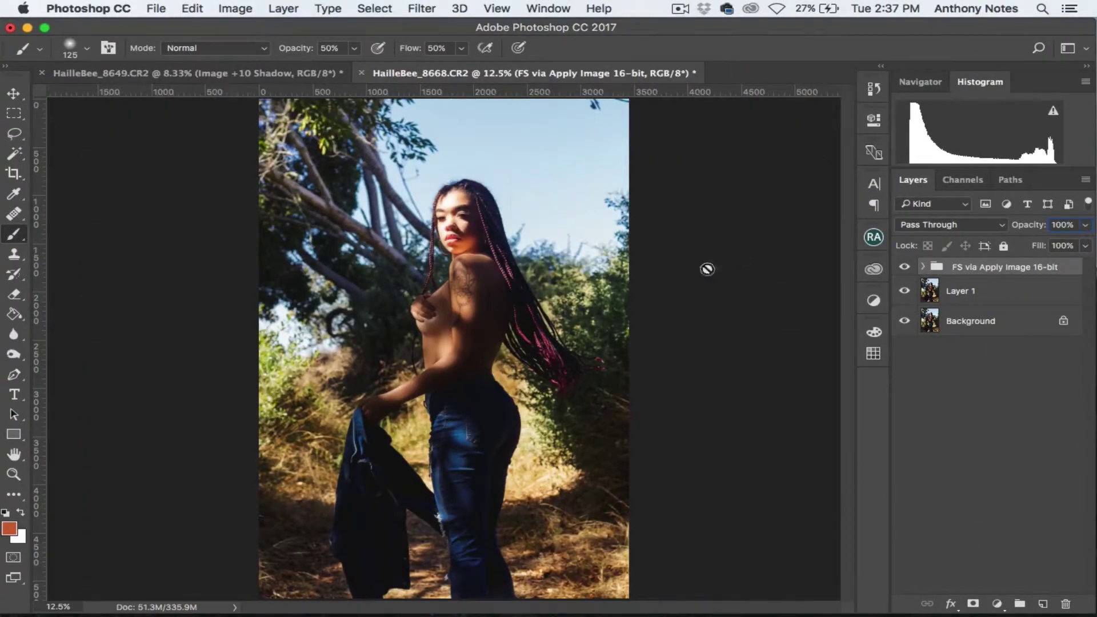
{"action": "left_click", "coordinate": [548, 8]}
{"action": "left_click", "coordinate": [556, 91]}
{"action": "left_click", "coordinate": [548, 8]}
{"action": "left_click", "coordinate": [808, 162]}
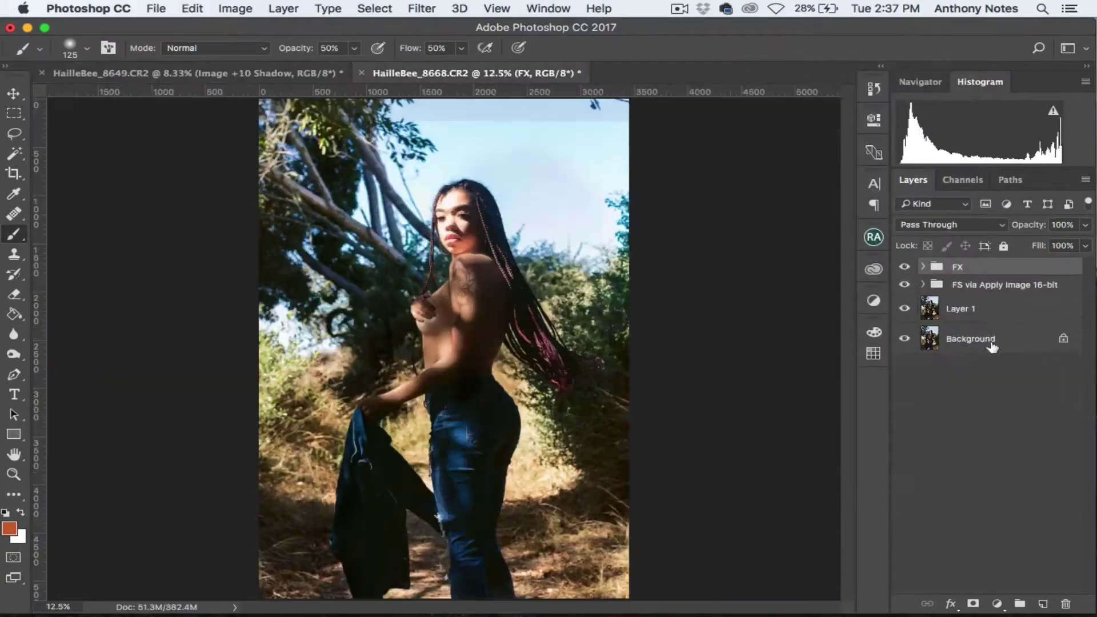
Rebuild the Color Lookup 1 mask in the FX group with Apply Image.
{"action": "left_click", "coordinate": [924, 267]}
{"action": "double_click", "coordinate": [984, 290]}
{"action": "left_click", "coordinate": [504, 245]}
{"action": "left_click", "coordinate": [235, 8]}
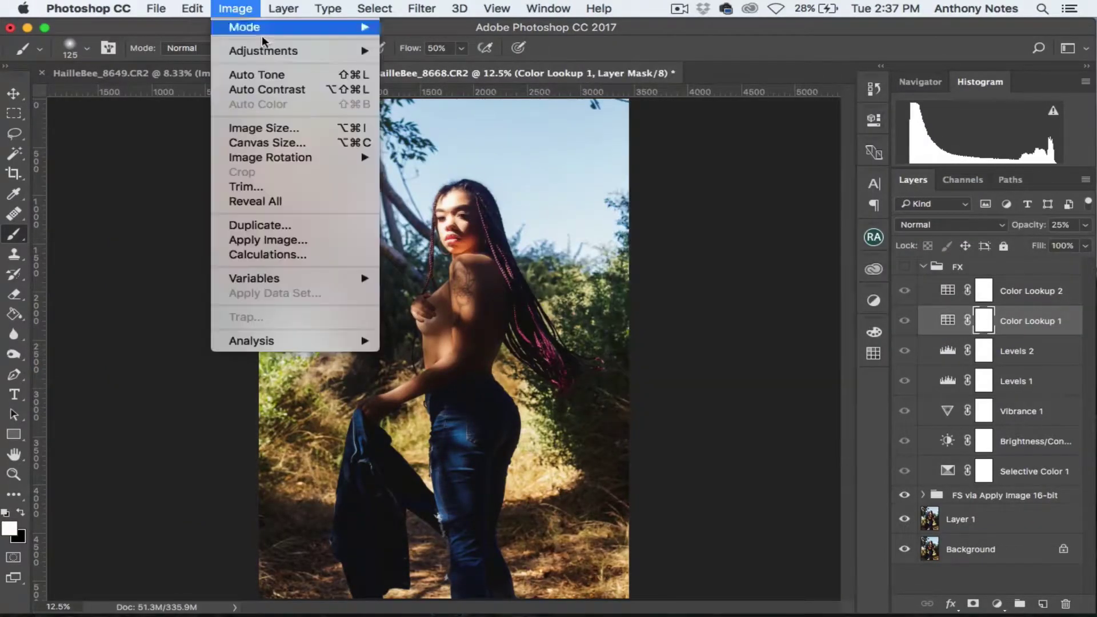
{"action": "left_click", "coordinate": [269, 238]}
{"action": "key", "text": "Return"}
Invert the Levels 2 mask to black.
{"action": "key", "text": "b"}
{"action": "left_click", "coordinate": [983, 352]}
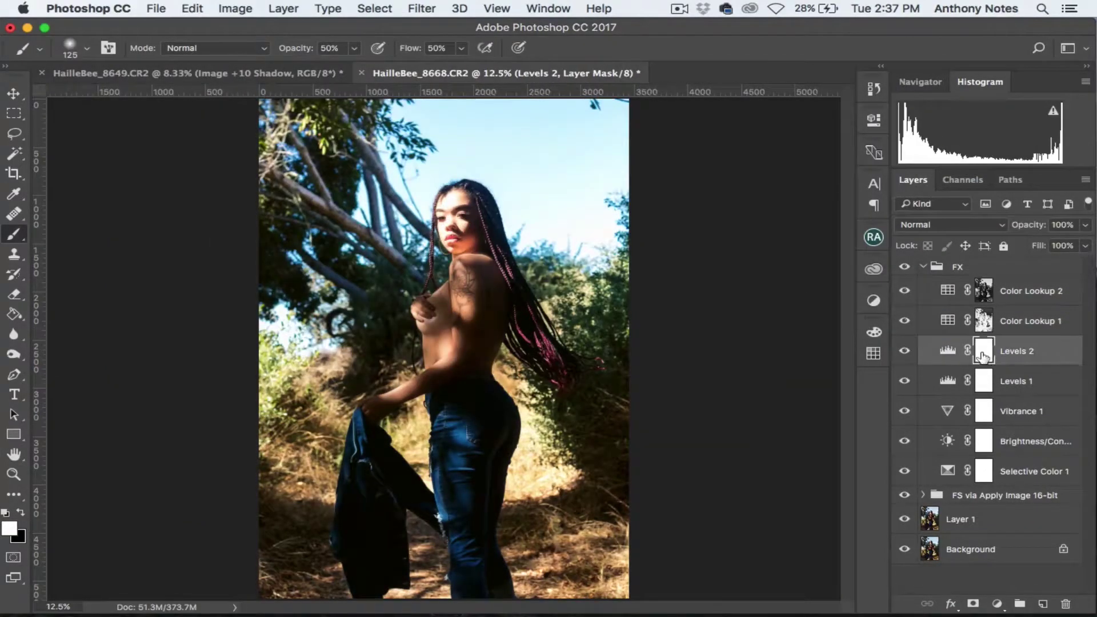
{"action": "key", "text": "ctrl+i"}
{"action": "key", "text": "ctrl+minus"}
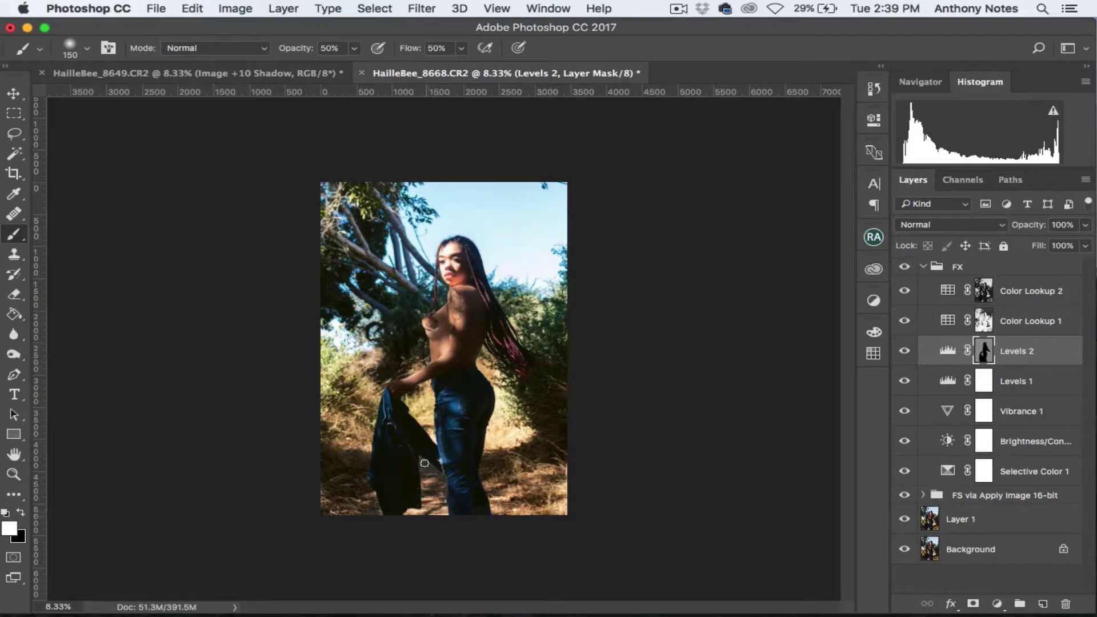
Set Levels 2 input levels to 10, 1.00 and 245, then collapse the FX group.
{"action": "left_click", "coordinate": [948, 351]}
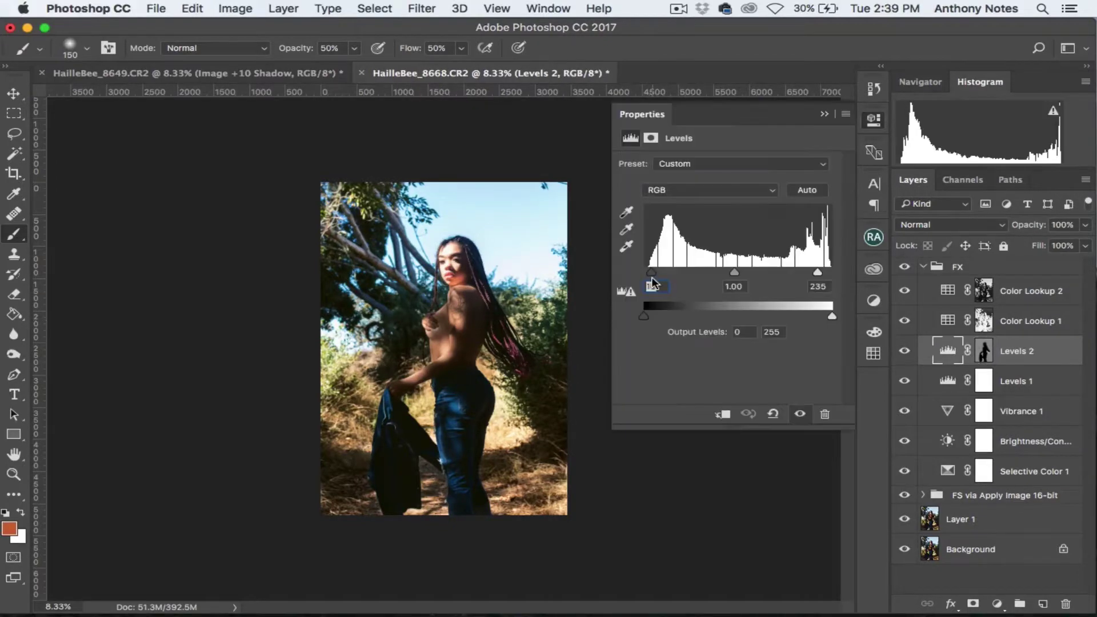
{"action": "left_click", "coordinate": [904, 350]}
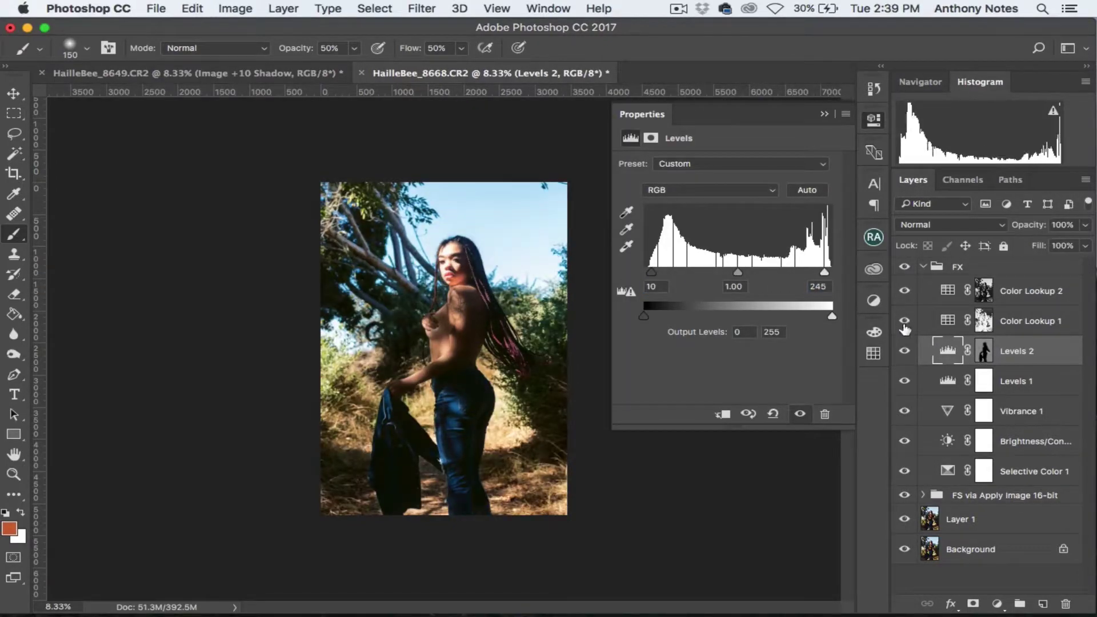
{"action": "left_click", "coordinate": [923, 266]}
{"action": "left_click", "coordinate": [874, 236]}
Merge visible into an Image layer and give its copy a 10% Shadows/Highlights lift.
{"action": "left_click", "coordinate": [818, 149]}
{"action": "type", "text": "Image"}
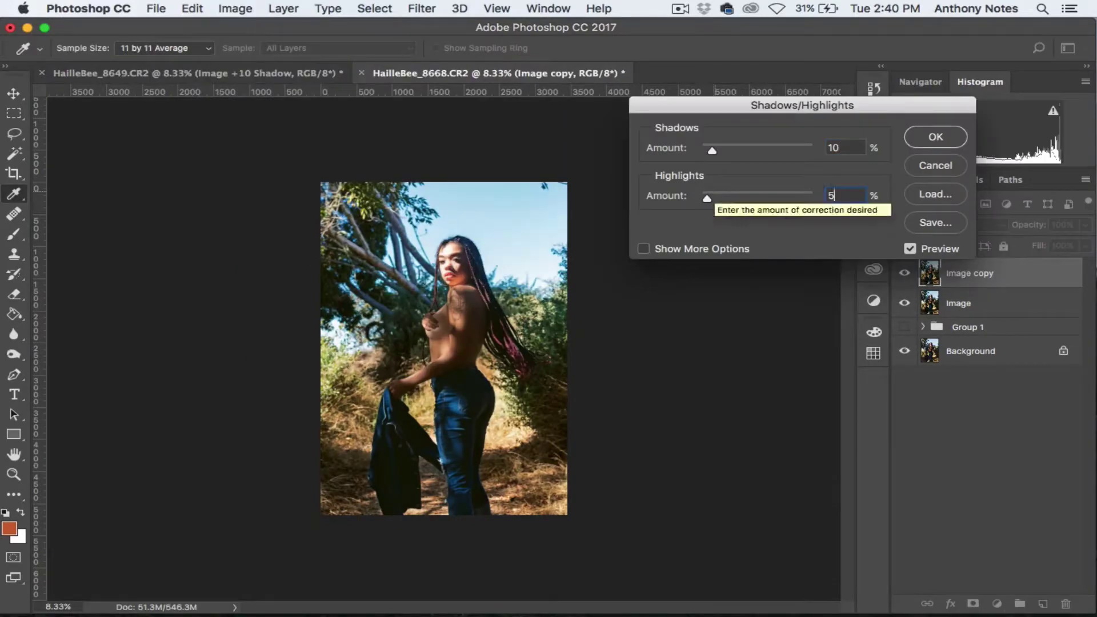
{"action": "left_click", "coordinate": [911, 249]}
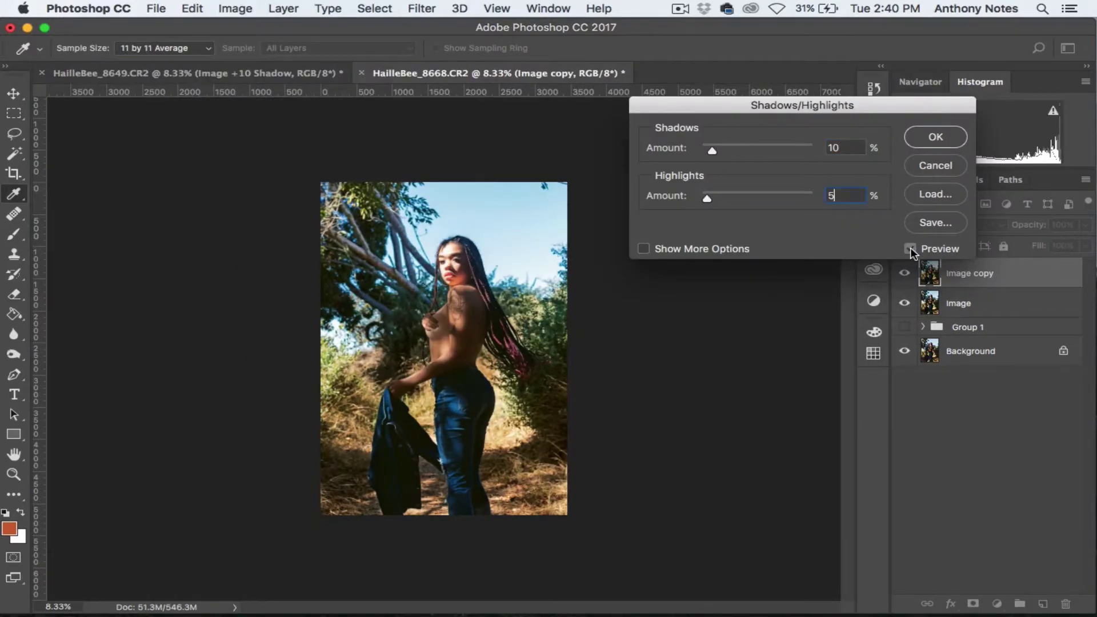
{"action": "left_click", "coordinate": [935, 137]}
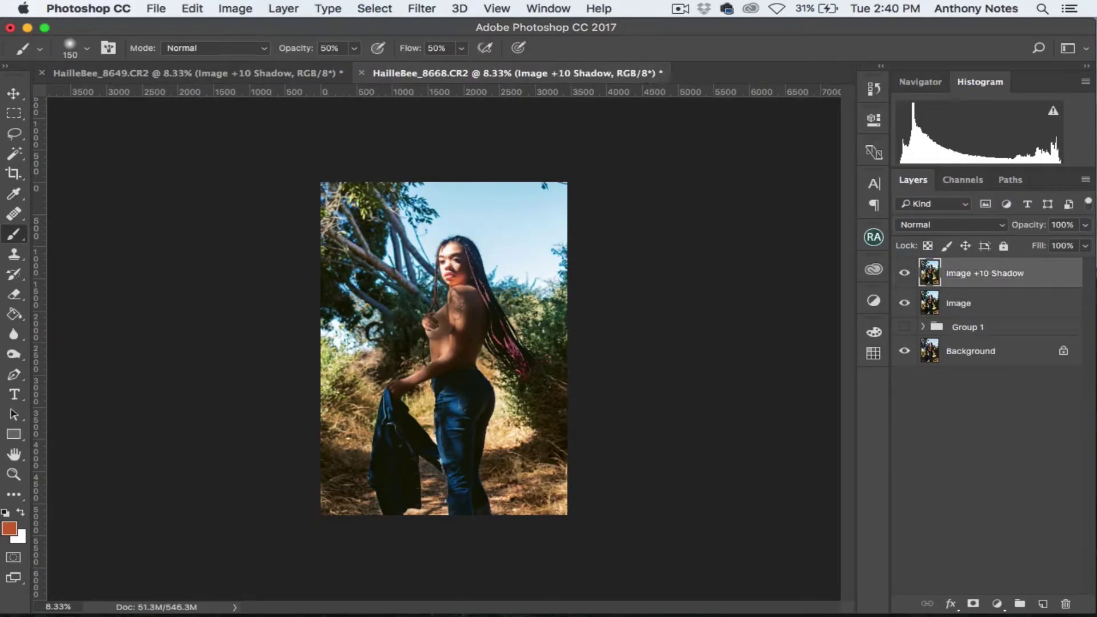
Liquify the breast and hip edges with a 150 then 600 warp brush, output as a new layer.
{"action": "left_click", "coordinate": [740, 151]}
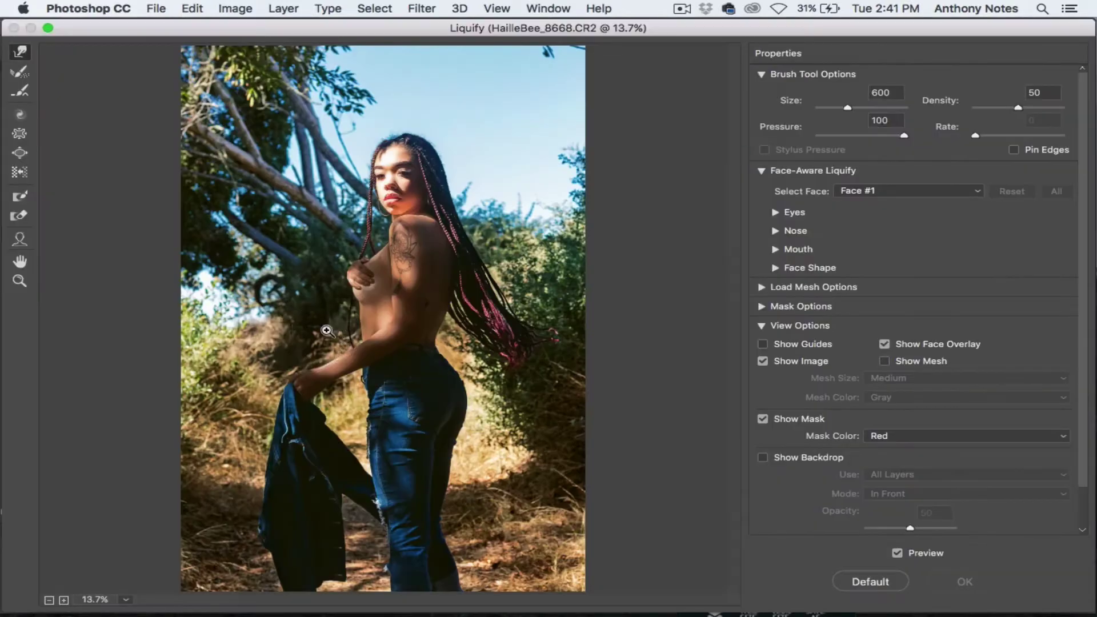
{"action": "key", "text": "super+plus"}
{"action": "key", "text": "super+plus"}
{"action": "key", "text": "super+plus"}
{"action": "key", "text": "bracketleft"}
{"action": "key", "text": "bracketleft"}
{"action": "key", "text": "bracketleft"}
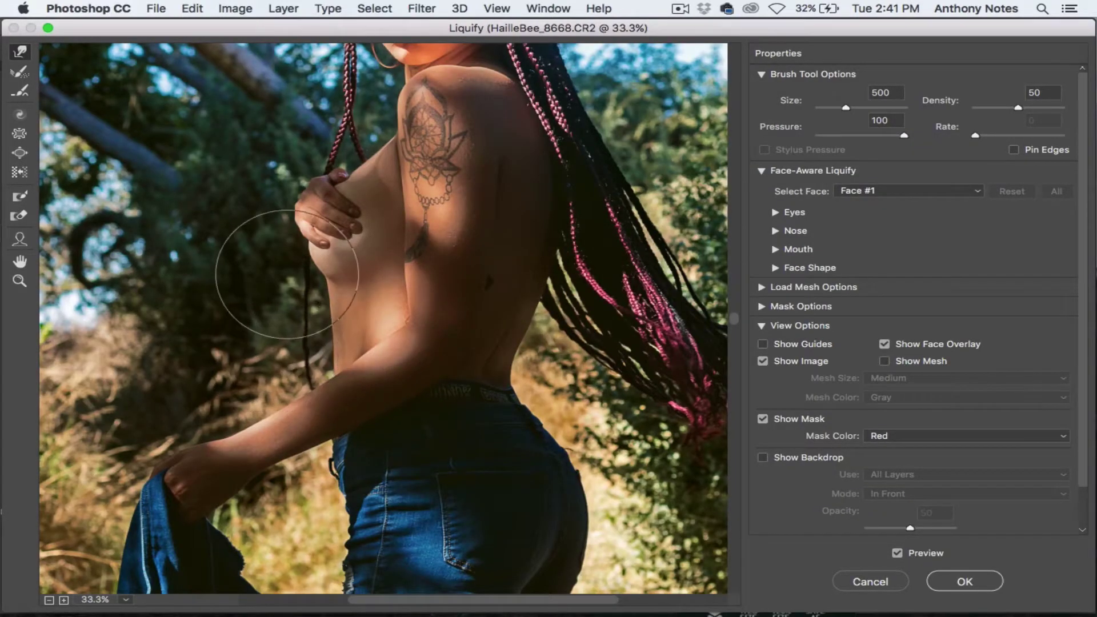
{"action": "key", "text": "bracketleft"}
{"action": "key", "text": "bracketleft"}
{"action": "key", "text": "bracketleft"}
{"action": "key", "text": "bracketleft"}
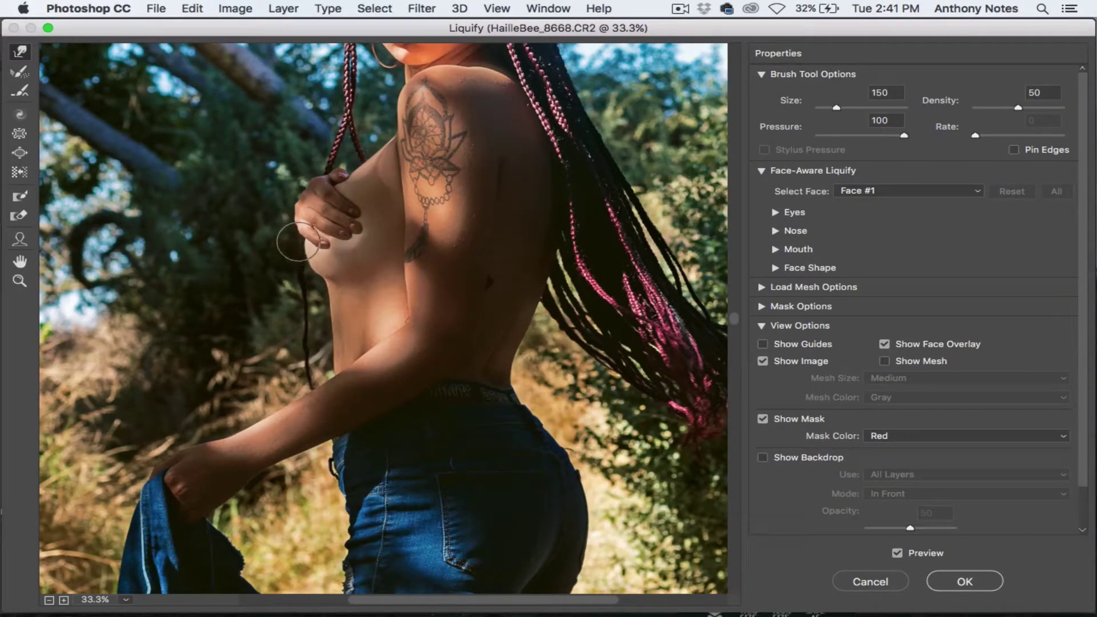
{"action": "left_click_drag", "start_coordinate": [301, 234], "coordinate": [314, 278]}
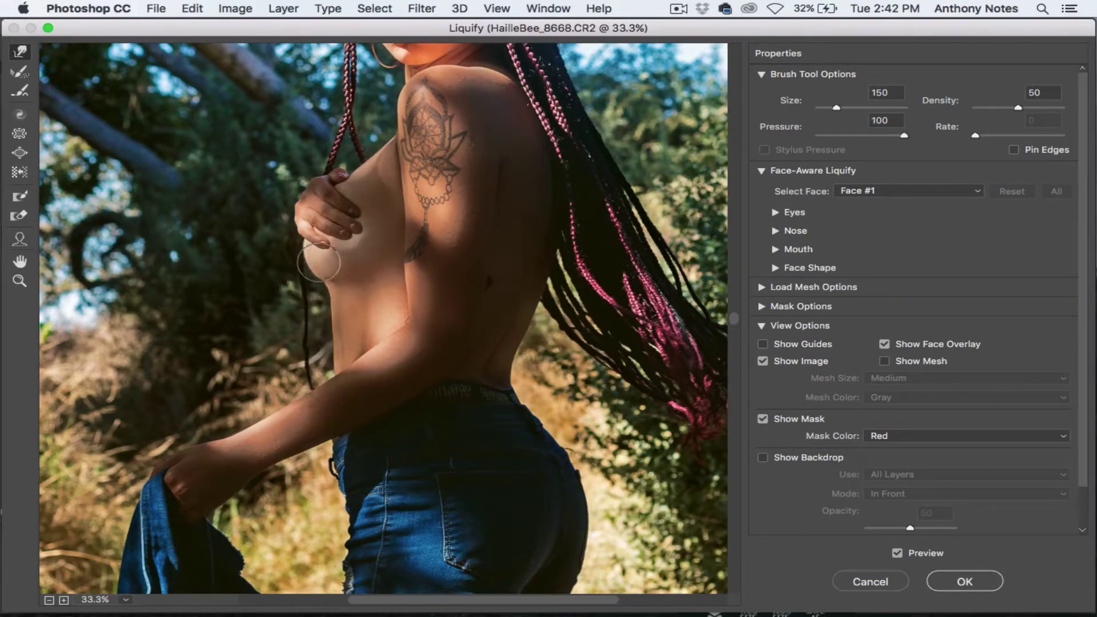
{"action": "key", "text": "bracketright"}
{"action": "key", "text": "bracketright"}
{"action": "key", "text": "bracketright"}
{"action": "scroll", "coordinate": [537, 337], "scroll_direction": "down", "scroll_amount": 5}
{"action": "scroll", "coordinate": [537, 337], "scroll_direction": "right", "scroll_amount": 3}
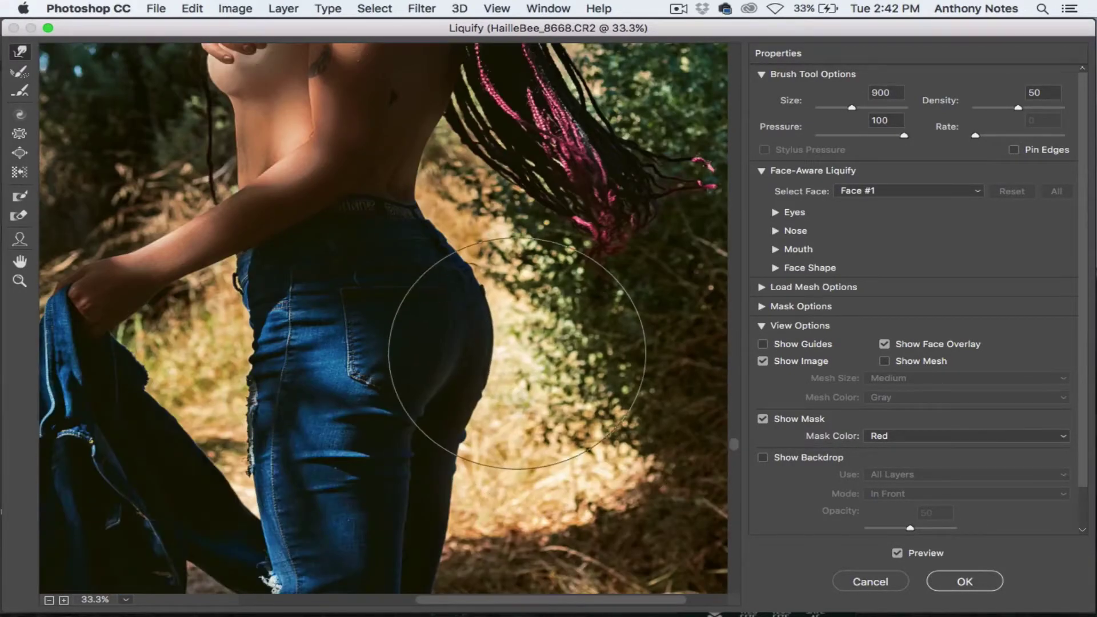
{"action": "key", "text": "bracketright"}
{"action": "key", "text": "bracketright"}
{"action": "key", "text": "bracketright"}
{"action": "key", "text": "bracketleft"}
{"action": "key", "text": "bracketleft"}
{"action": "key", "text": "bracketleft"}
{"action": "key", "text": "ctrl+0"}
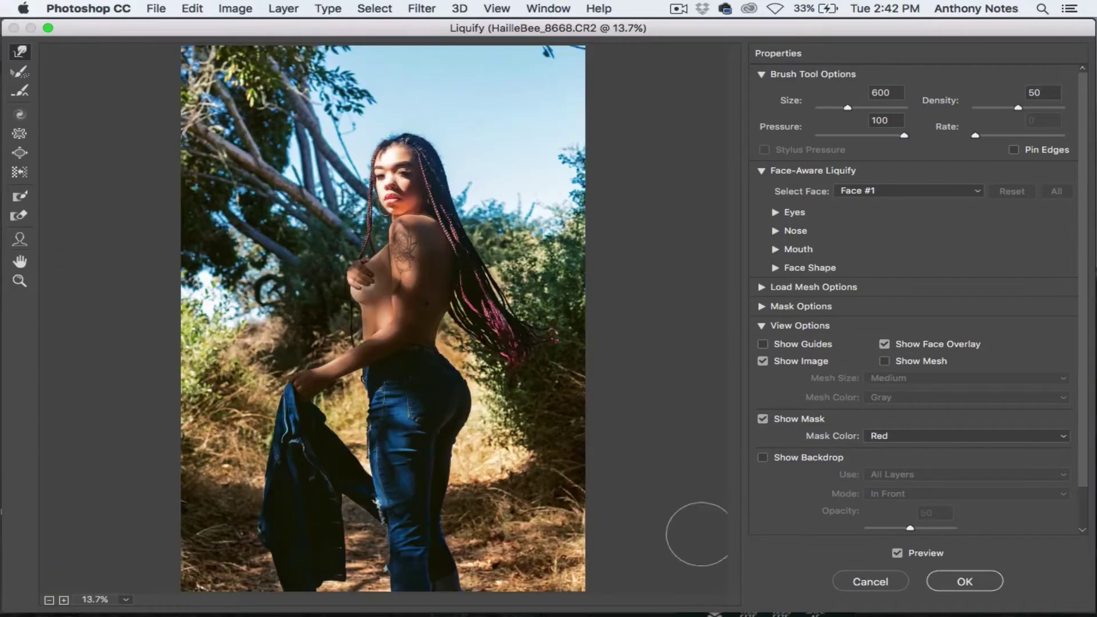
{"action": "left_click", "coordinate": [964, 581]}
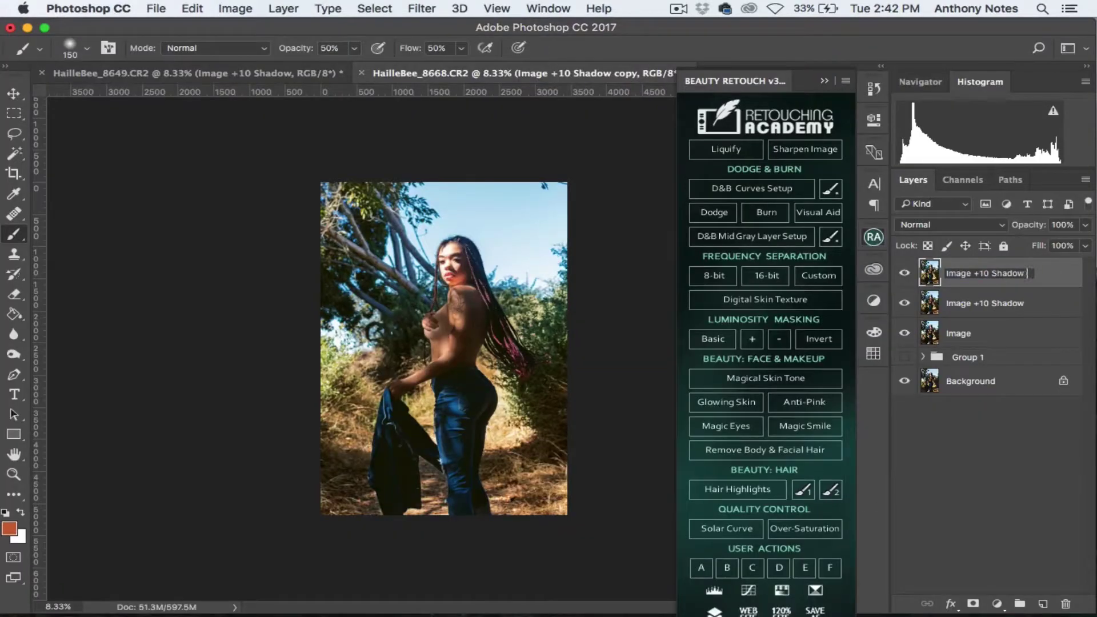
Compare before and after, then push the waist inward with a 250 warp brush and apply.
{"action": "left_click", "coordinate": [905, 276]}
{"action": "left_click", "coordinate": [904, 276]}
{"action": "left_click", "coordinate": [726, 149]}
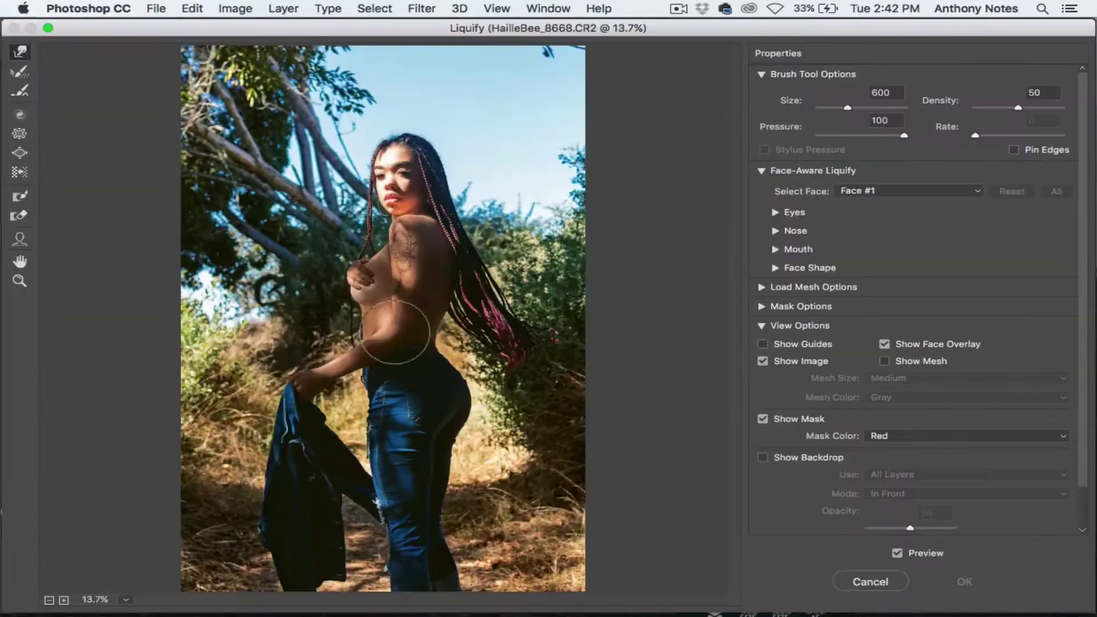
{"action": "key", "text": "bracketleft"}
{"action": "left_click_drag", "start_coordinate": [303, 349], "coordinate": [322, 346]}
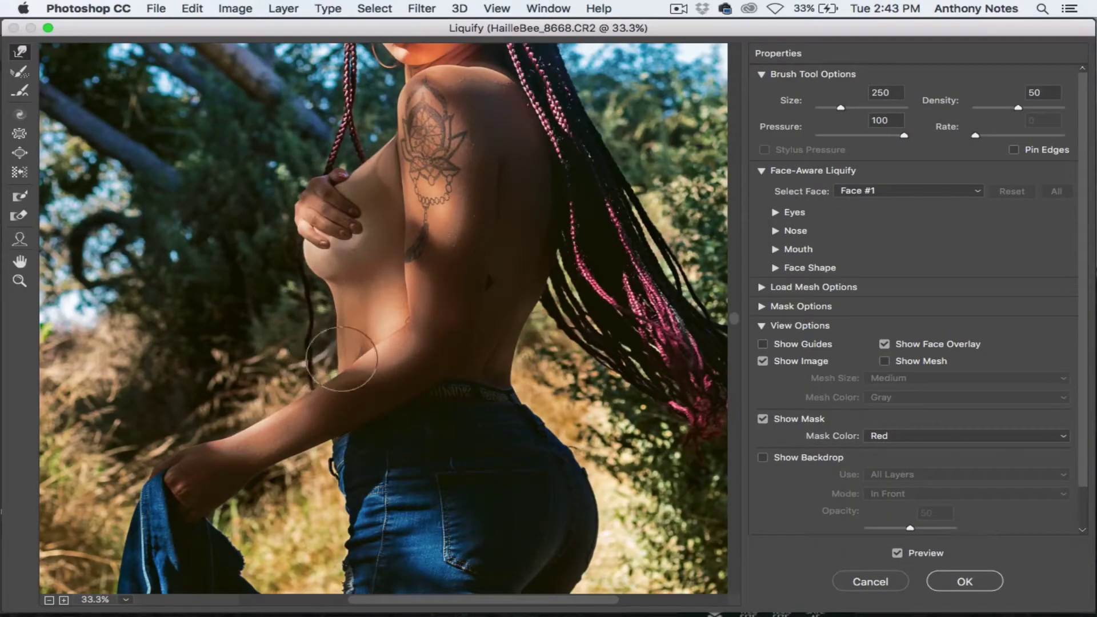
{"action": "key", "text": "bracketleft"}
{"action": "key", "text": "bracketleft"}
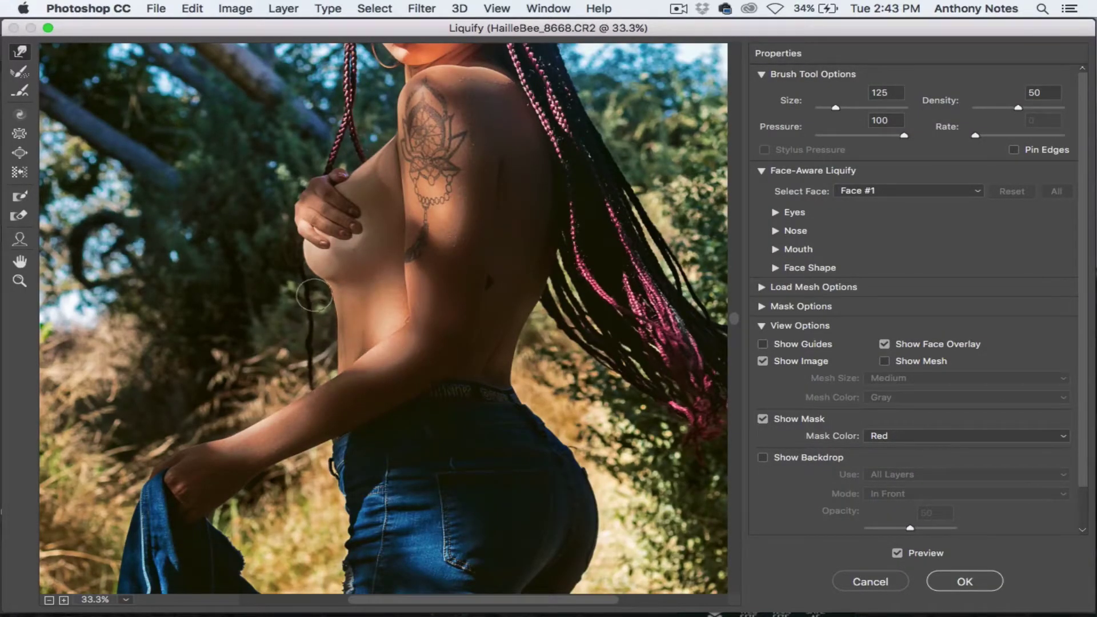
{"action": "key", "text": "ctrl+0"}
{"action": "left_click", "coordinate": [865, 582]}
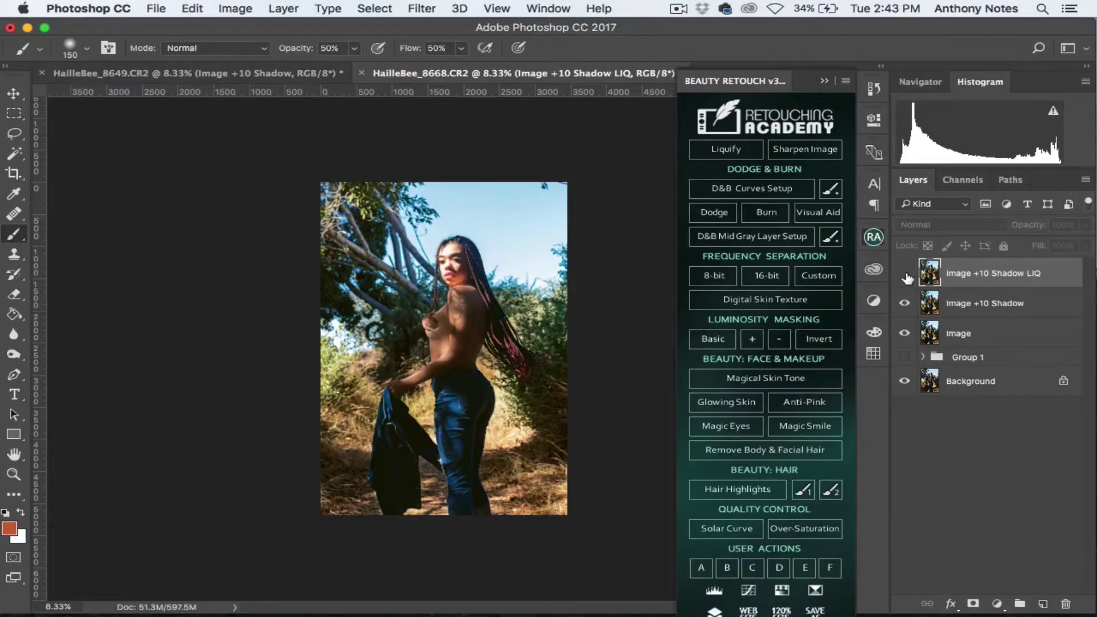
{"action": "key", "text": "z"}
{"action": "left_click", "coordinate": [440, 340]}
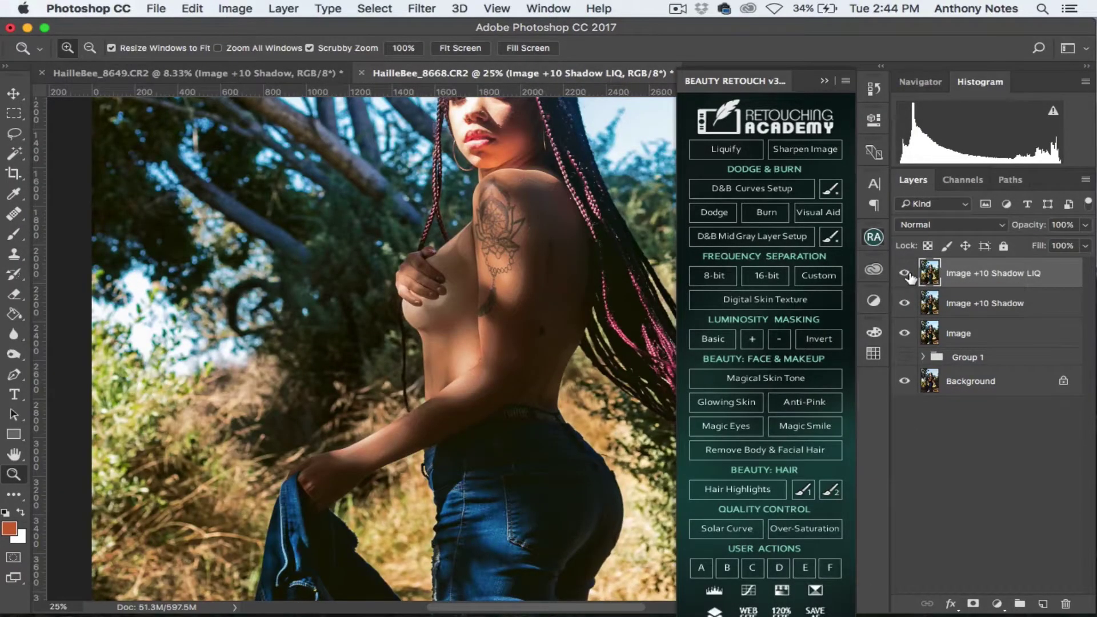
Hide the Image +10 Shadow and Image layers and tile the two portraits side by side.
{"action": "key", "text": "ctrl+0"}
{"action": "left_click", "coordinate": [905, 305]}
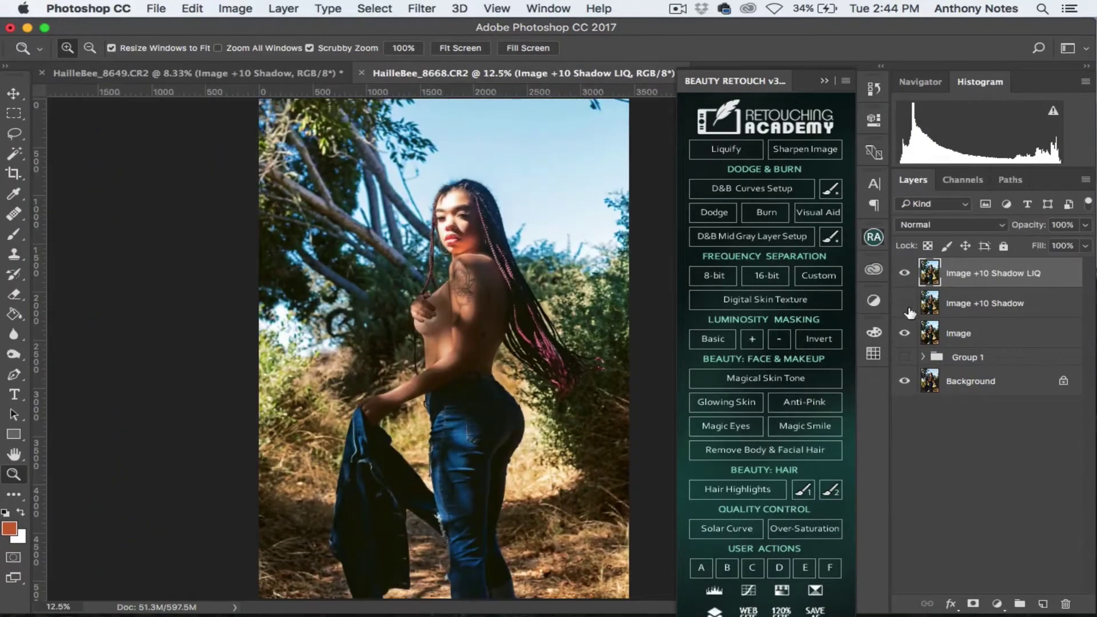
{"action": "left_click", "coordinate": [905, 333]}
{"action": "left_click", "coordinate": [548, 8]}
{"action": "left_click", "coordinate": [784, 19]}
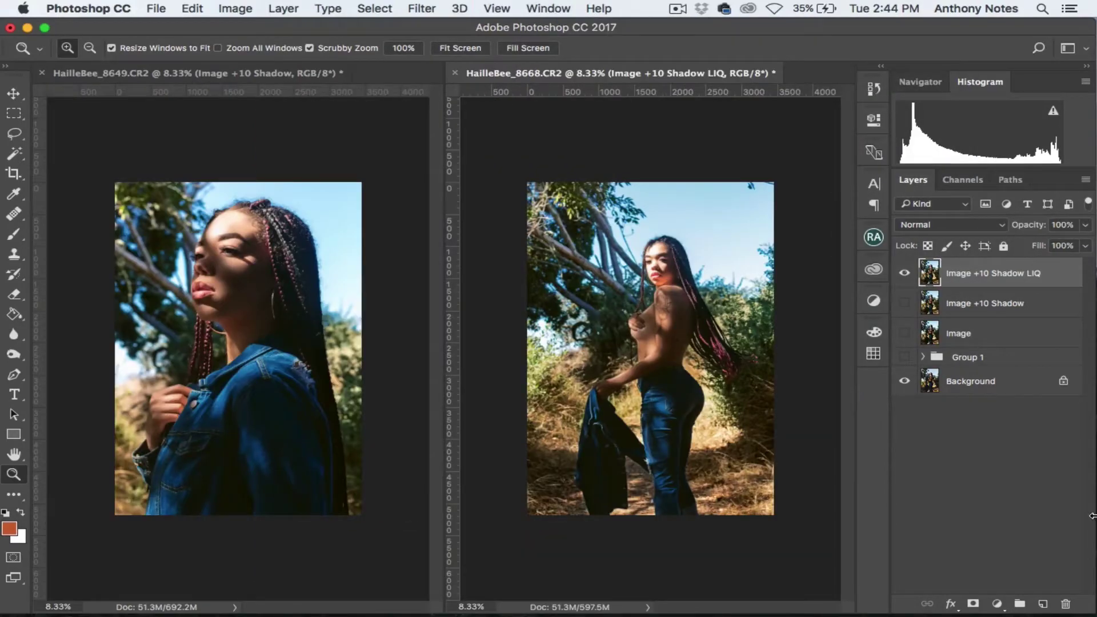
Place the Model4Notes white logo PNG onto the 8668 portrait, scaled down.
{"action": "left_click", "coordinate": [327, 605]}
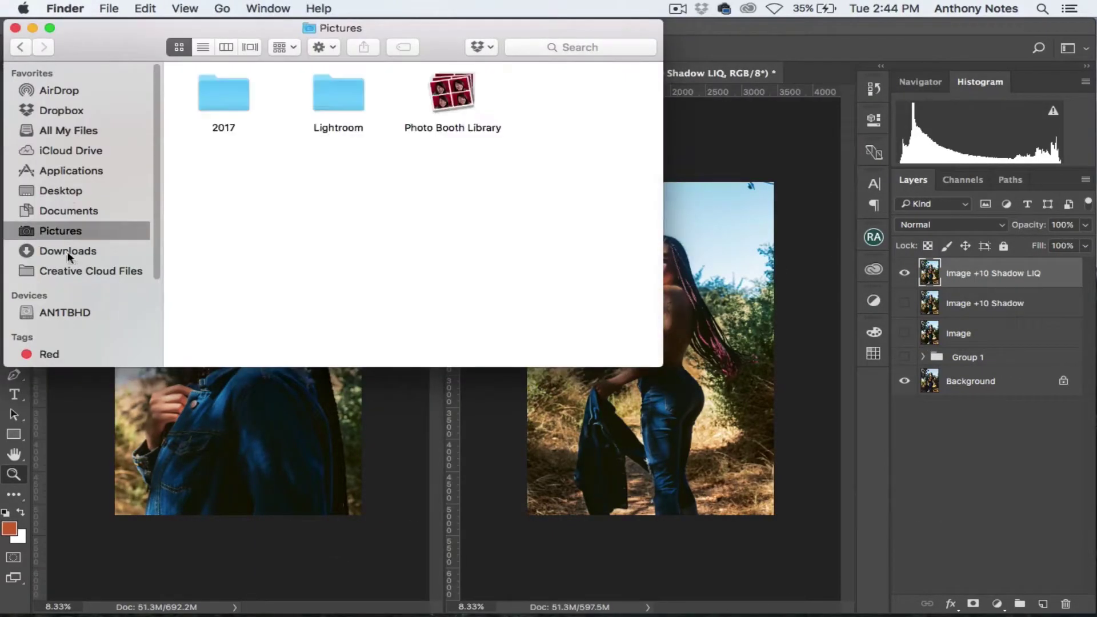
{"action": "left_click", "coordinate": [65, 312]}
{"action": "mouse_move", "coordinate": [570, 132]}
{"action": "left_mouse_down"}
{"action": "mouse_move", "coordinate": [726, 502]}
{"action": "mouse_move", "coordinate": [622, 360]}
{"action": "left_mouse_up"}
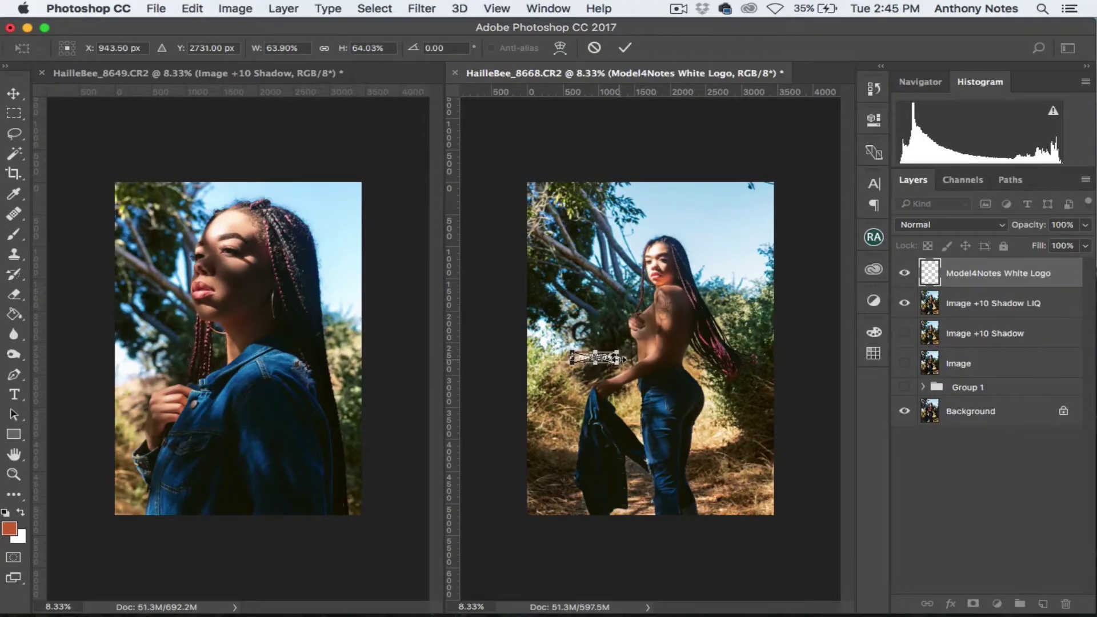
{"action": "key", "text": "Return"}
Duplicate the logo layer into the 8649 portrait and position it at the bottom-right.
{"action": "left_click", "coordinate": [989, 291], "text": "super"}
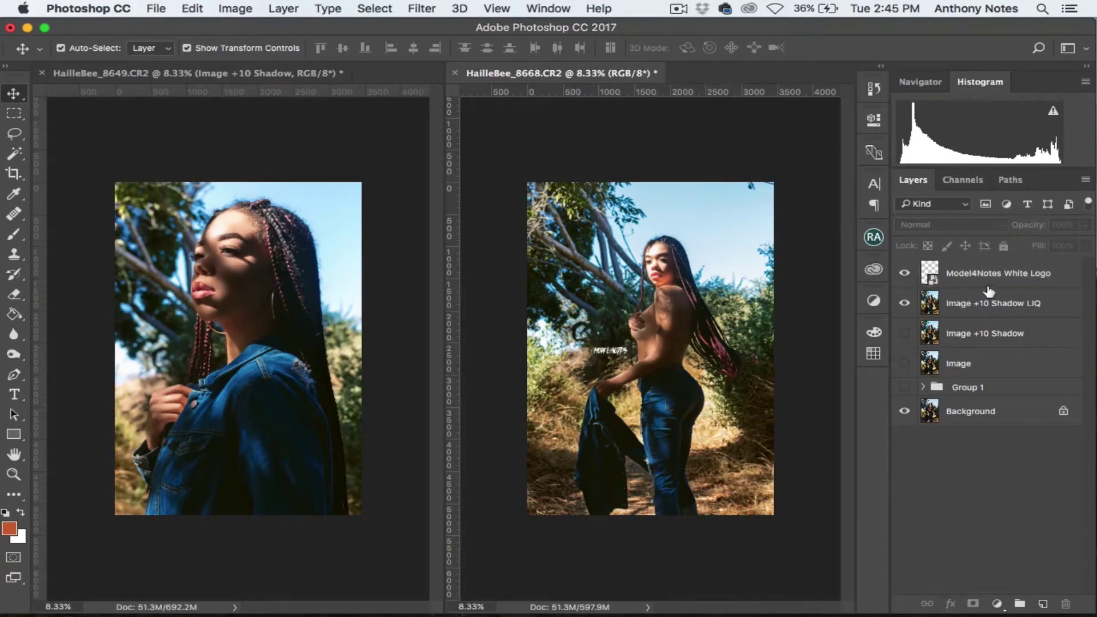
{"action": "right_click", "coordinate": [990, 291]}
{"action": "left_click", "coordinate": [909, 296]}
{"action": "left_click", "coordinate": [702, 238]}
{"action": "left_click", "coordinate": [200, 344]}
{"action": "mouse_move", "coordinate": [211, 359]}
{"action": "left_mouse_down"}
{"action": "mouse_move", "coordinate": [334, 404]}
{"action": "mouse_move", "coordinate": [342, 510]}
{"action": "left_mouse_up"}
{"action": "key", "text": "Return"}
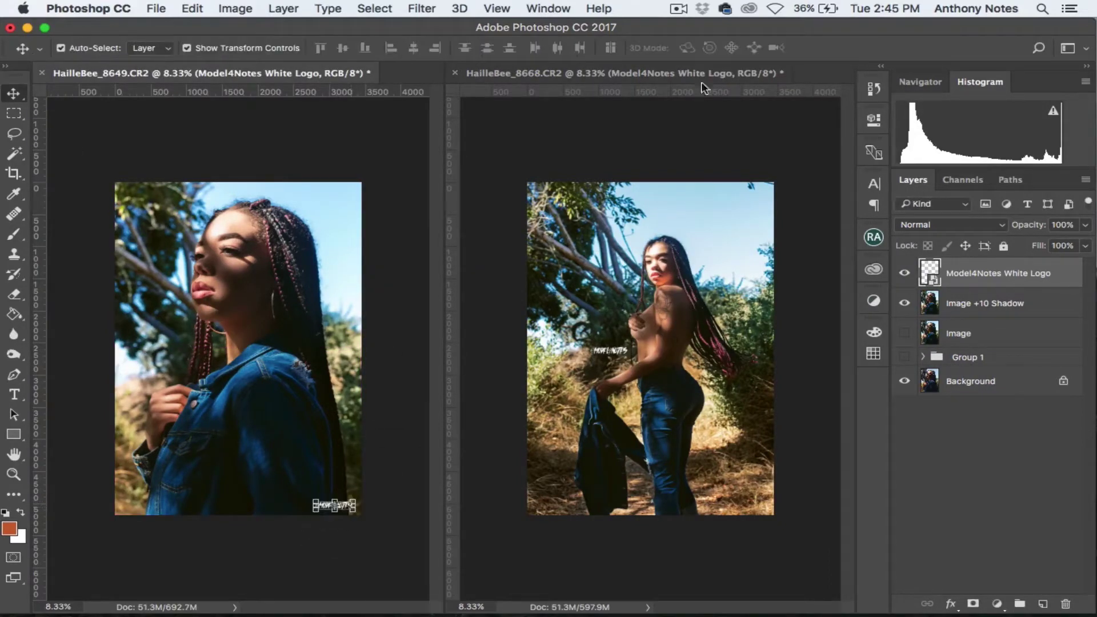
Start a File > Automate > Batch run and choose its action.
{"action": "left_click", "coordinate": [156, 8]}
{"action": "left_click", "coordinate": [412, 345]}
{"action": "left_click", "coordinate": [323, 186]}
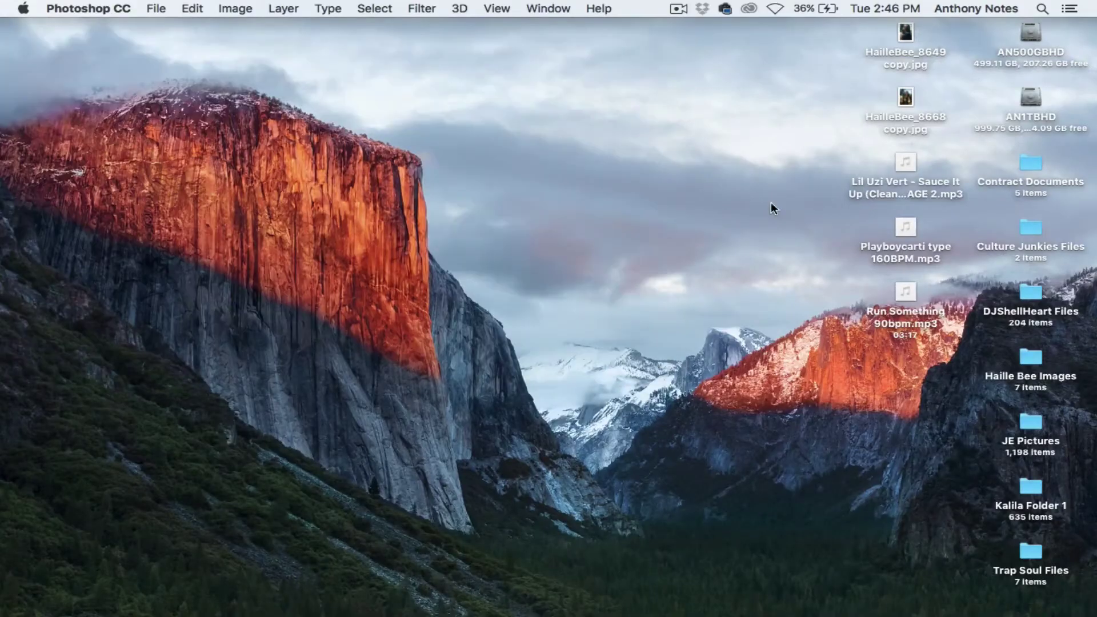
Quick Look HailleBee_8649 copy.jpg and HailleBee_8668 copy.jpg, flipping between them, then close it.
{"action": "left_click", "coordinate": [906, 33]}
{"action": "key", "text": "space"}
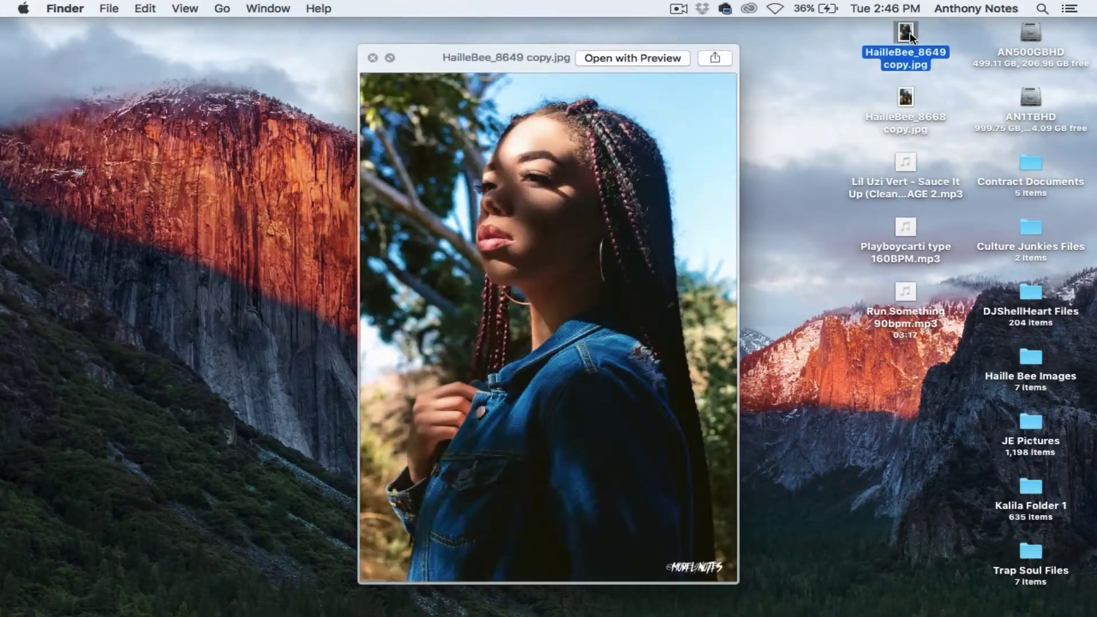
{"action": "key", "text": "Down"}
{"action": "key", "text": "Up"}
{"action": "key", "text": "Down"}
{"action": "key", "text": "Up"}
{"action": "key", "text": "Down"}
{"action": "key", "text": "Up"}
{"action": "key", "text": "Down"}
{"action": "key", "text": "Up"}
{"action": "key", "text": "Down"}
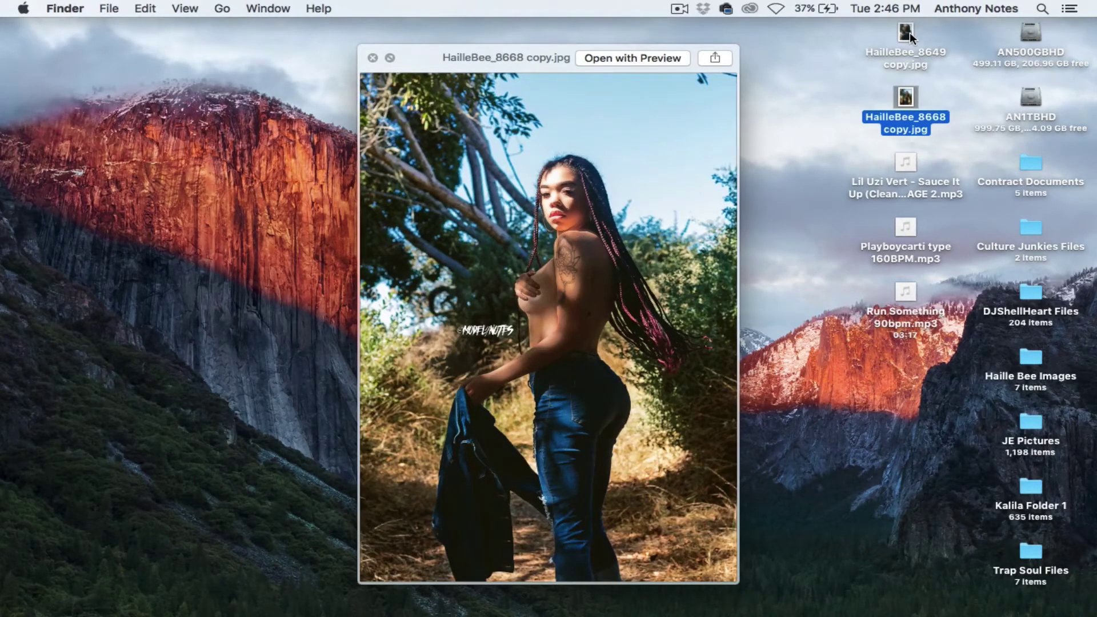
{"action": "key", "text": "space"}
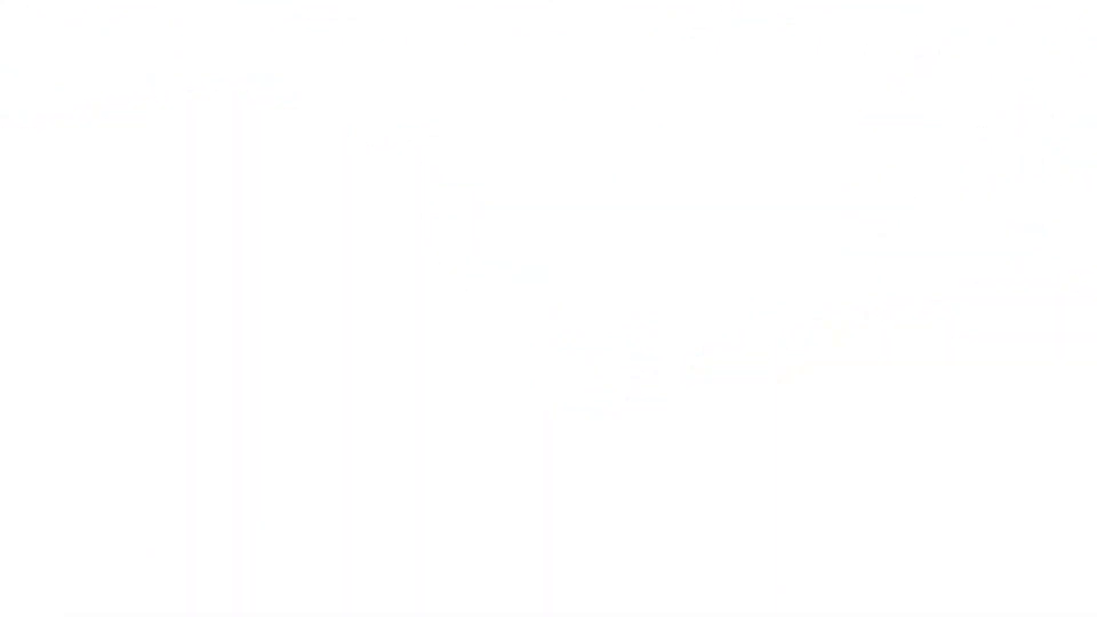